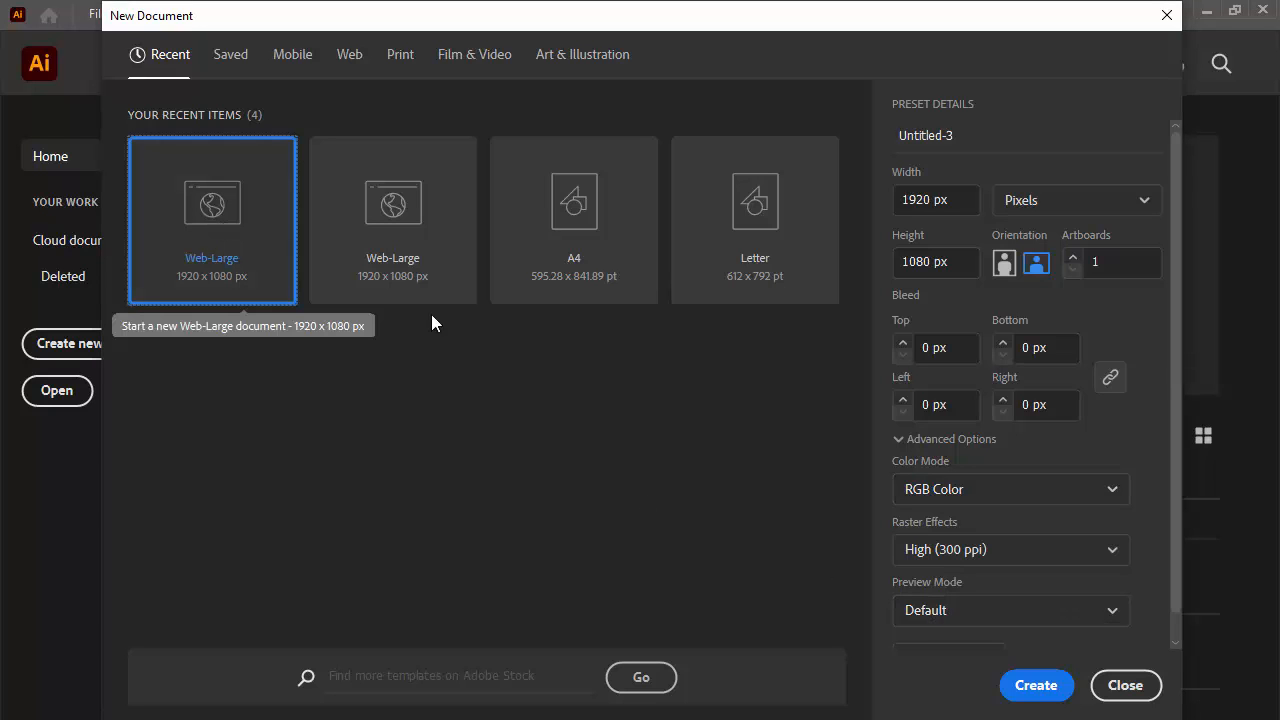
Create a 1920 x 1080 px Web-Large document and draw a rectangle about 1237 x 800 px on the artboard.
{"action": "left_click", "coordinate": [1035, 686]}
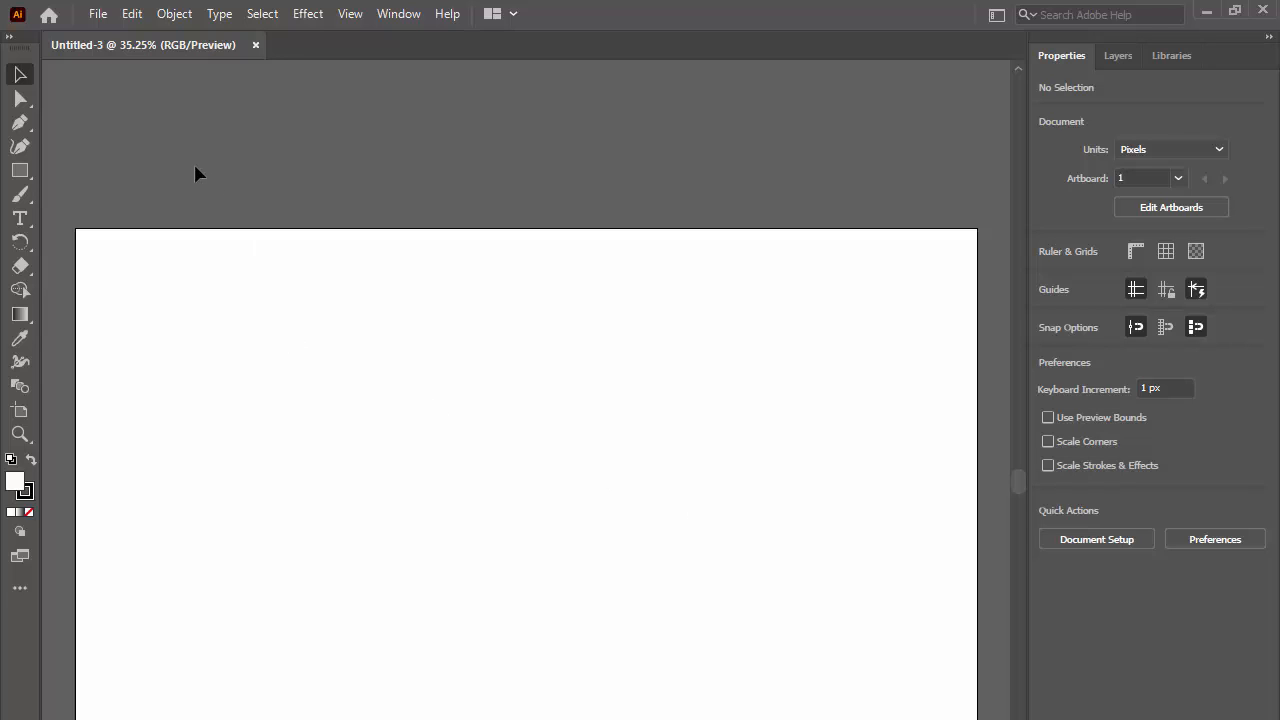
{"action": "left_click_drag", "start_coordinate": [20, 172], "coordinate": [103, 178]}
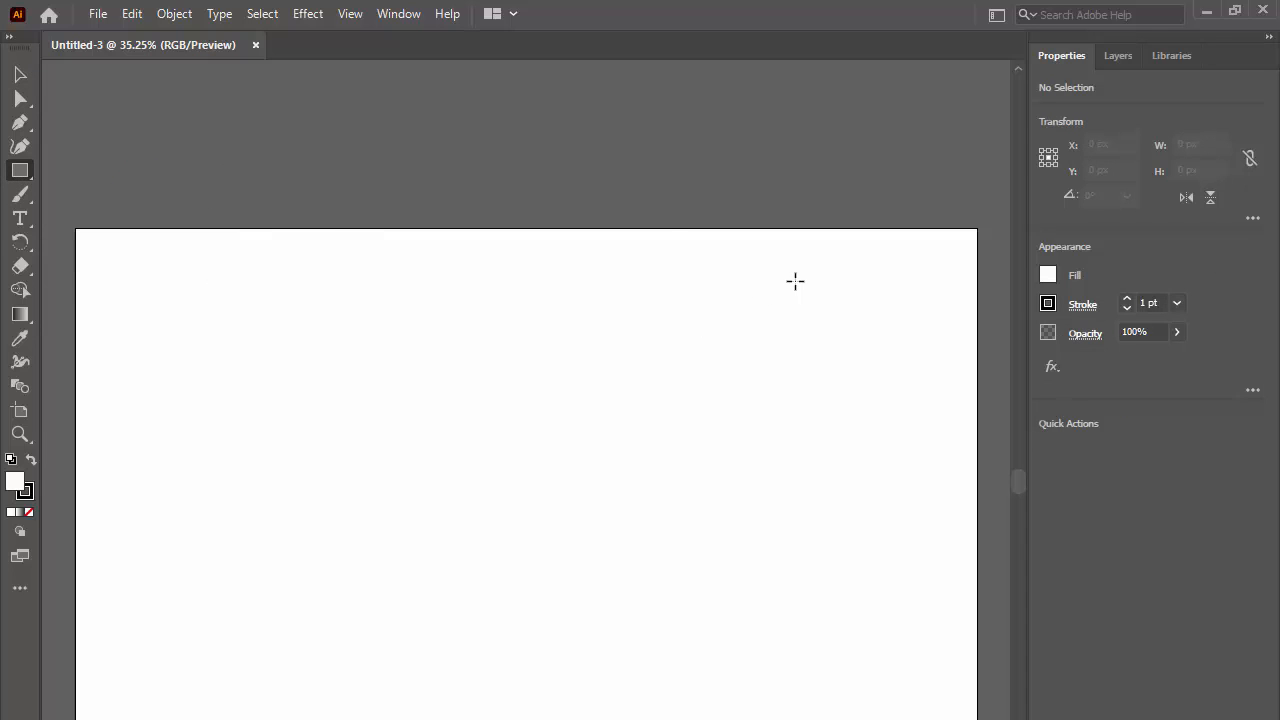
{"action": "left_click_drag", "start_coordinate": [796, 281], "coordinate": [217, 656]}
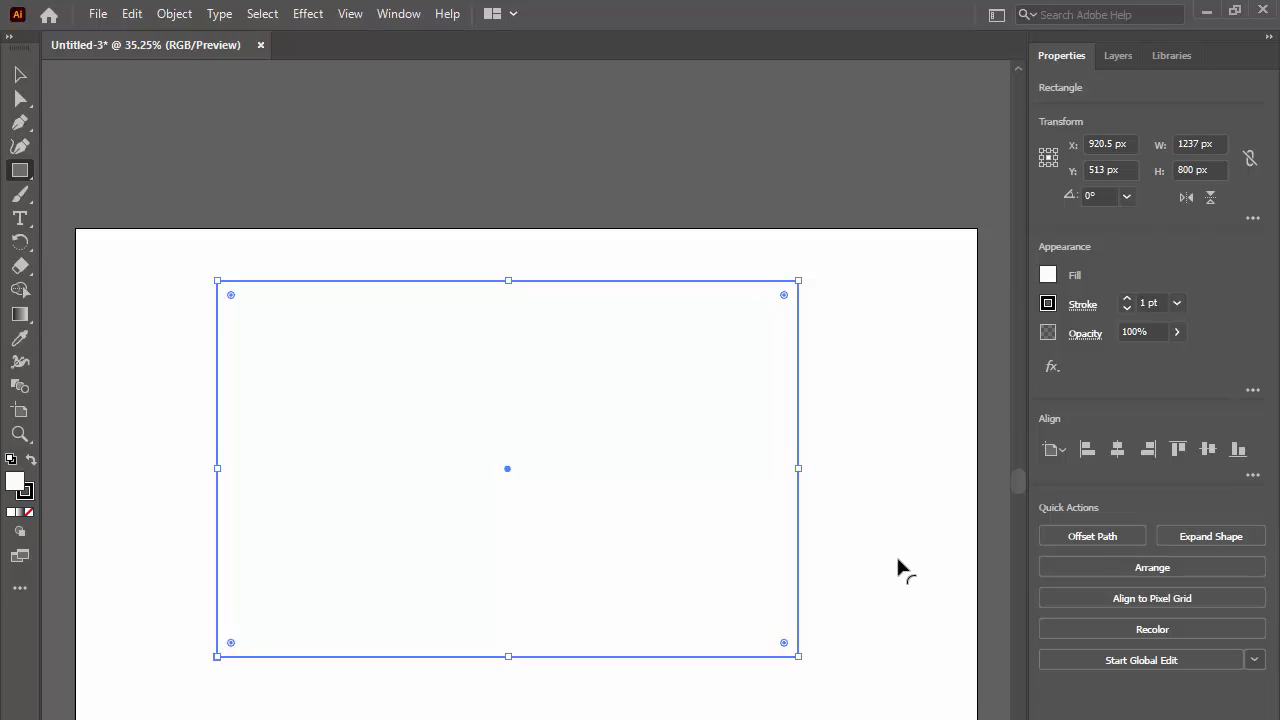
{"action": "scroll", "coordinate": [897, 560], "scroll_direction": "down", "scroll_amount": 2}
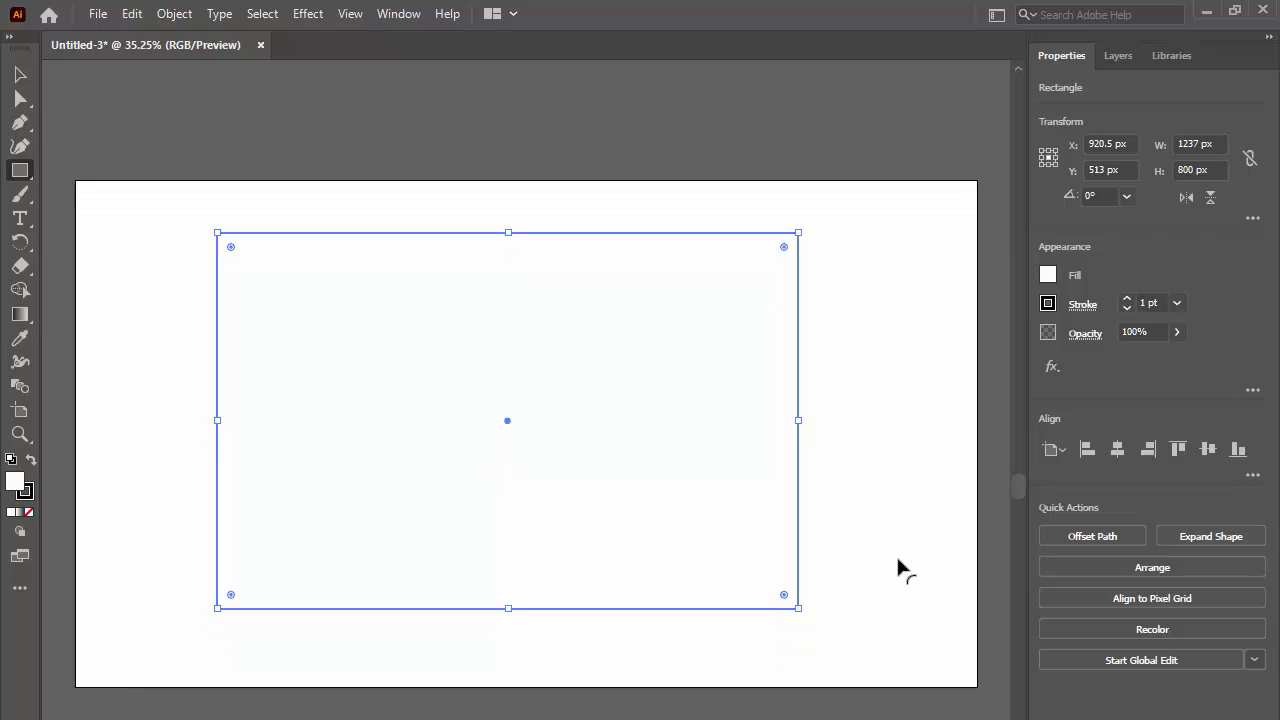
Fill the rectangle with the white-to-black linear gradient swatch and open its full gradient options.
{"action": "left_click", "coordinate": [20, 75]}
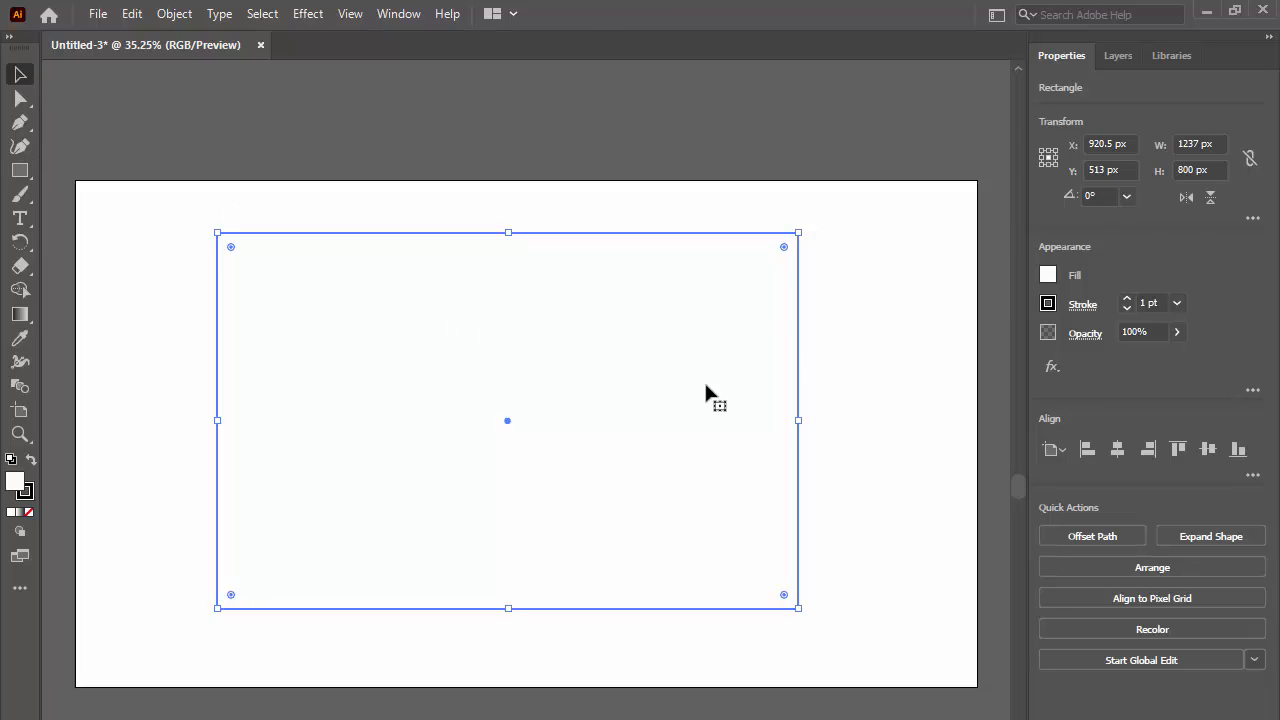
{"action": "left_click", "coordinate": [1048, 275]}
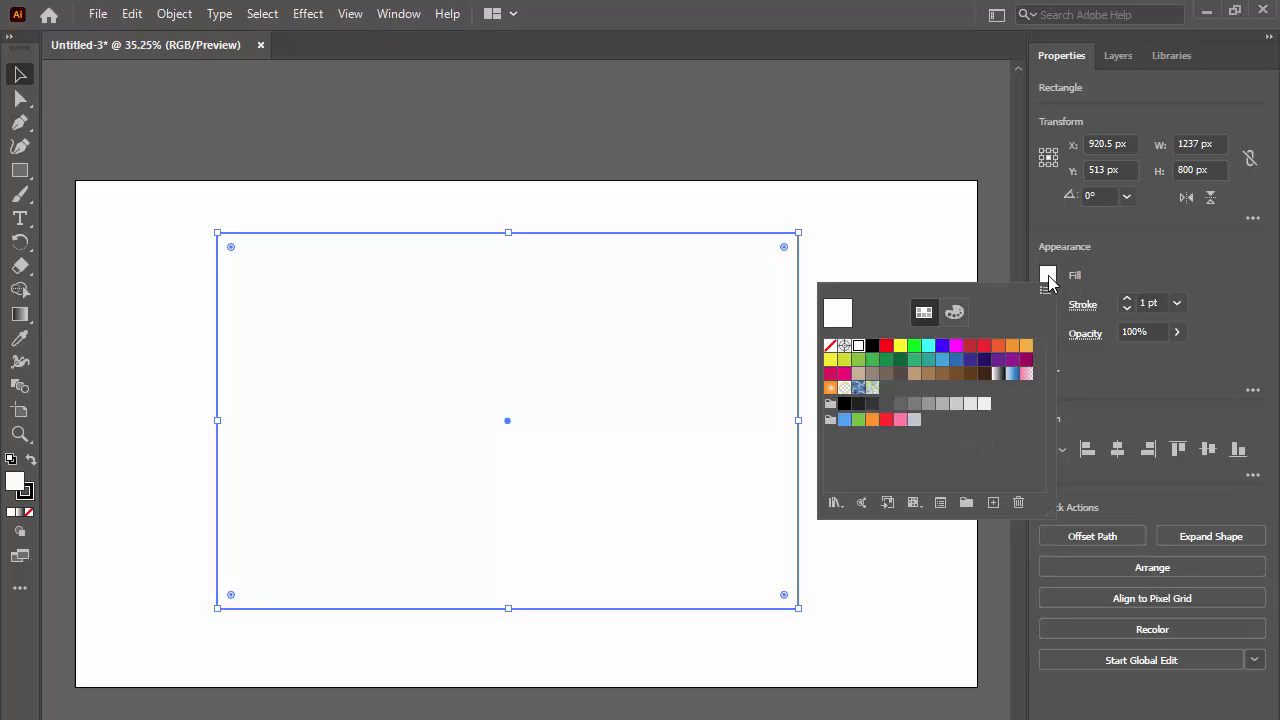
{"action": "left_click", "coordinate": [998, 375]}
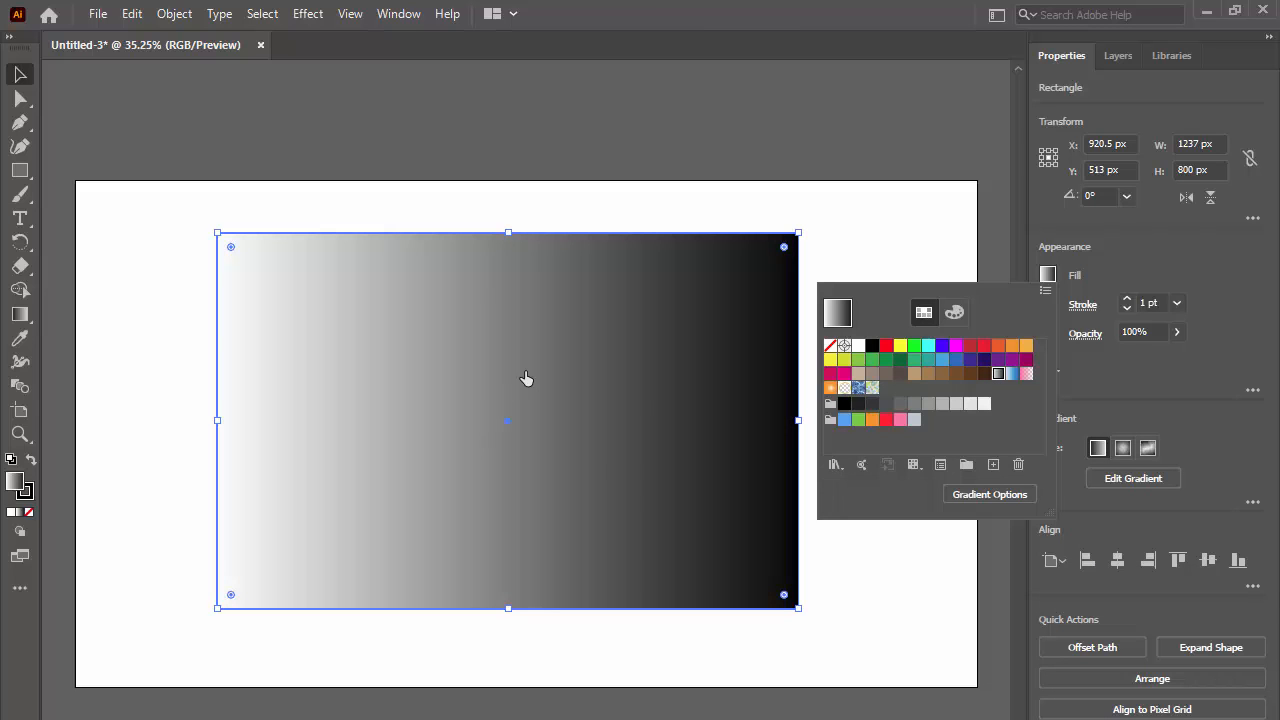
{"action": "left_click", "coordinate": [983, 495]}
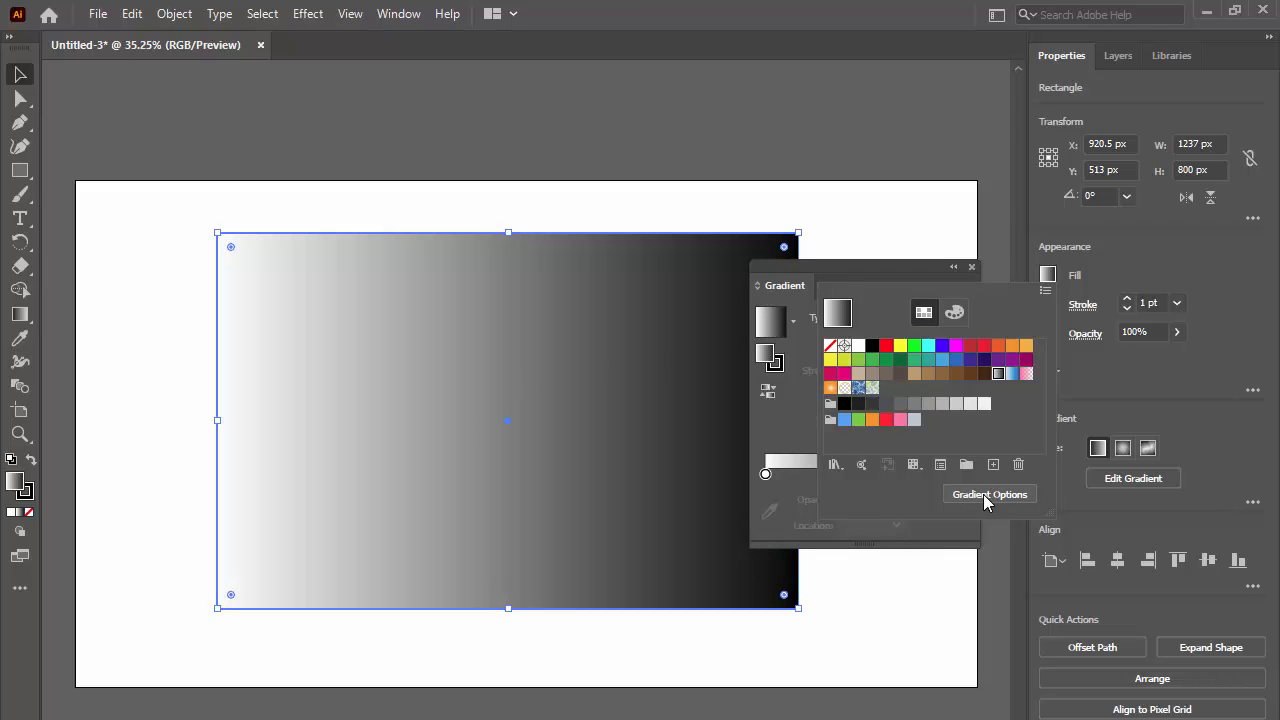
{"action": "left_click", "coordinate": [914, 272]}
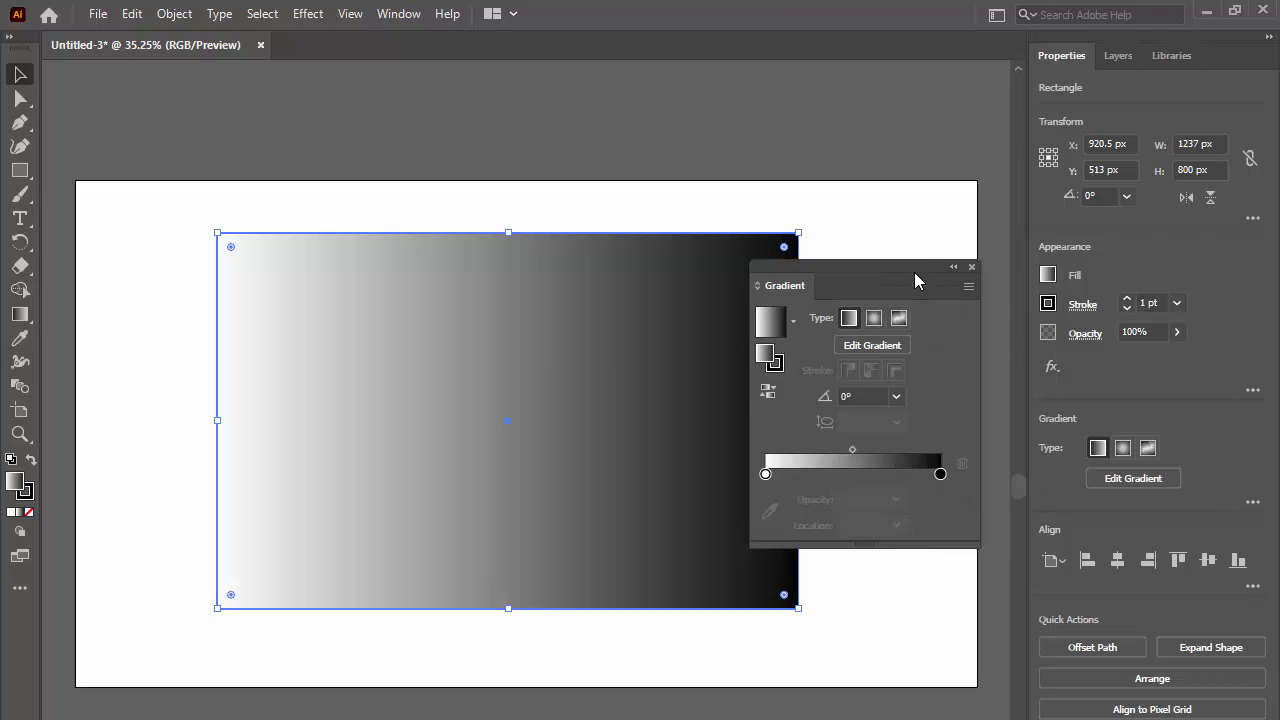
Move the rectangle horizontally to about X 760.5 px and place the gradient settings beside it, clear of the artwork.
{"action": "left_click_drag", "start_coordinate": [877, 267], "coordinate": [929, 243]}
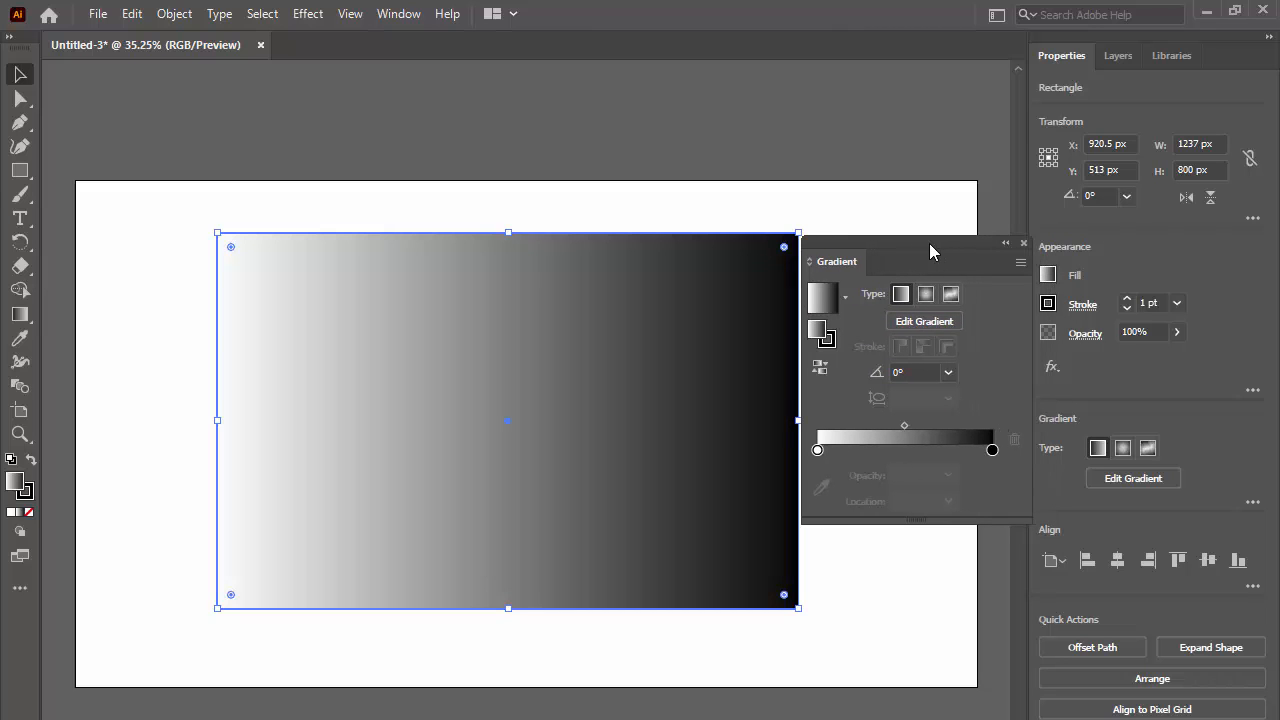
{"action": "left_click_drag", "start_coordinate": [635, 365], "coordinate": [565, 362]}
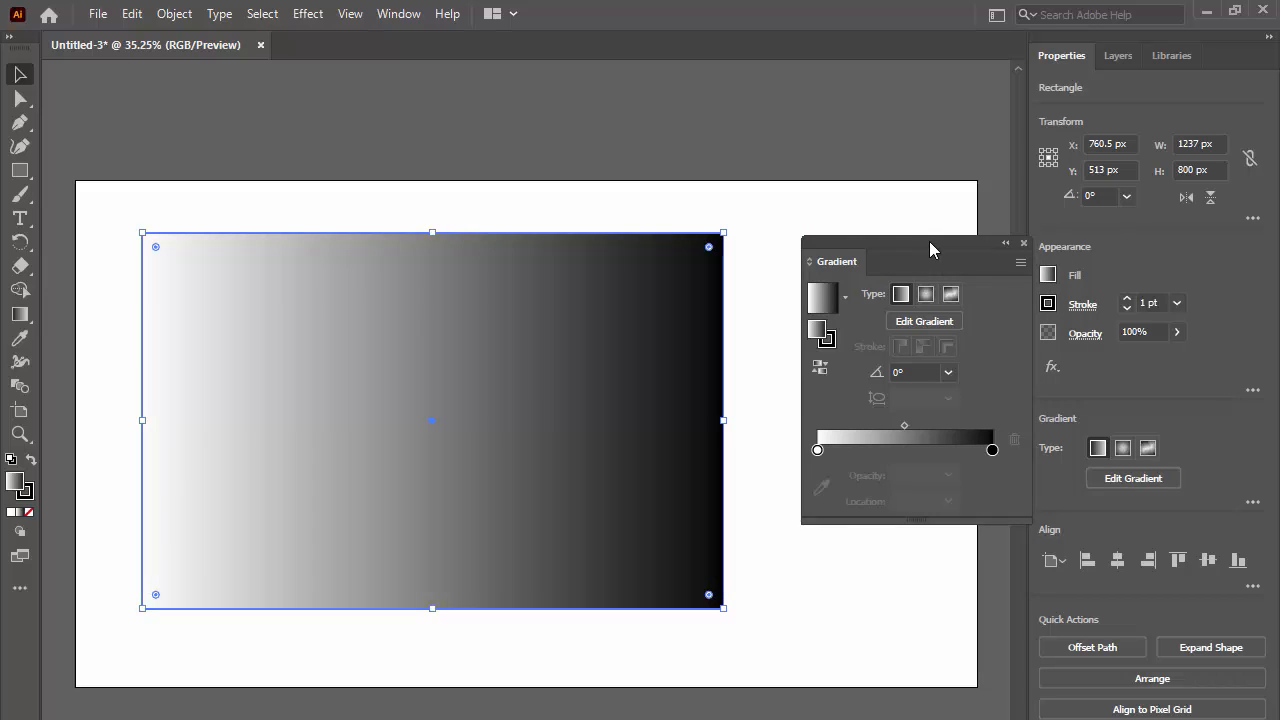
{"action": "left_click_drag", "start_coordinate": [929, 241], "coordinate": [868, 247]}
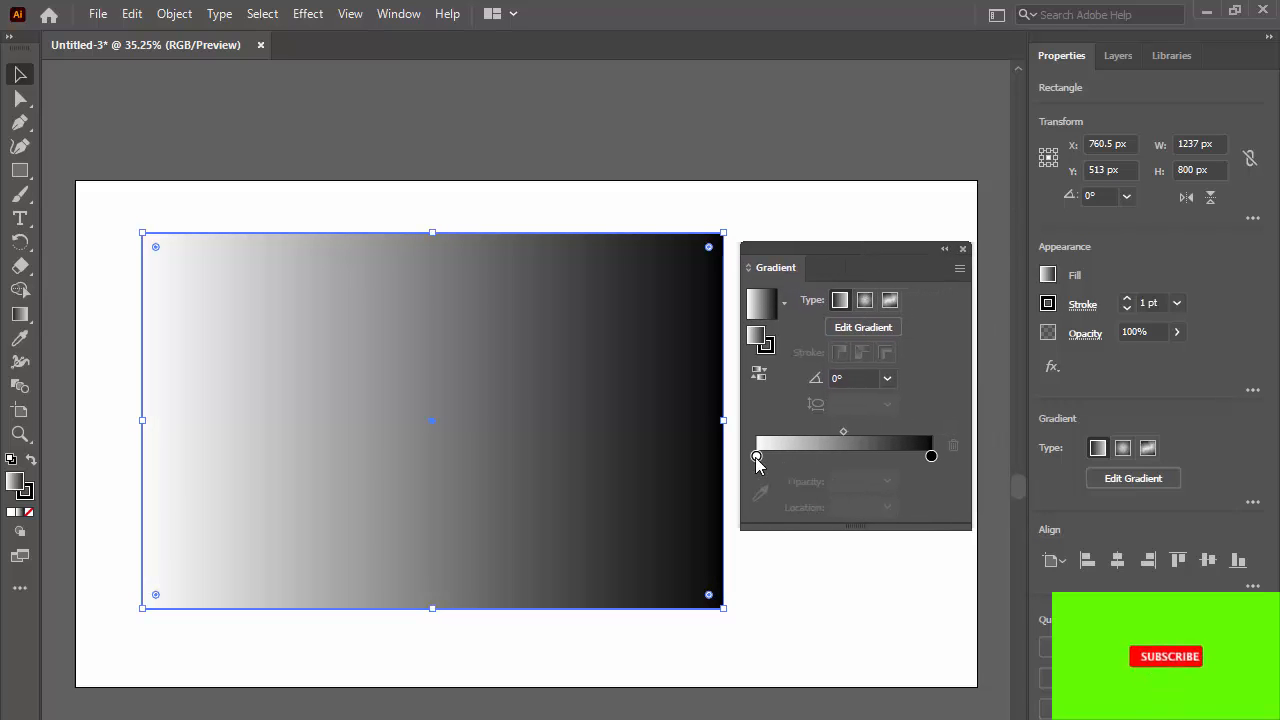
Try the white gradient stop at about 13%, switch the gradient to radial, and return the white stop to 0%.
{"action": "mouse_move", "coordinate": [756, 456]}
{"action": "left_mouse_down"}
{"action": "mouse_move", "coordinate": [893, 457]}
{"action": "mouse_move", "coordinate": [756, 457]}
{"action": "mouse_move", "coordinate": [779, 458]}
{"action": "left_mouse_up"}
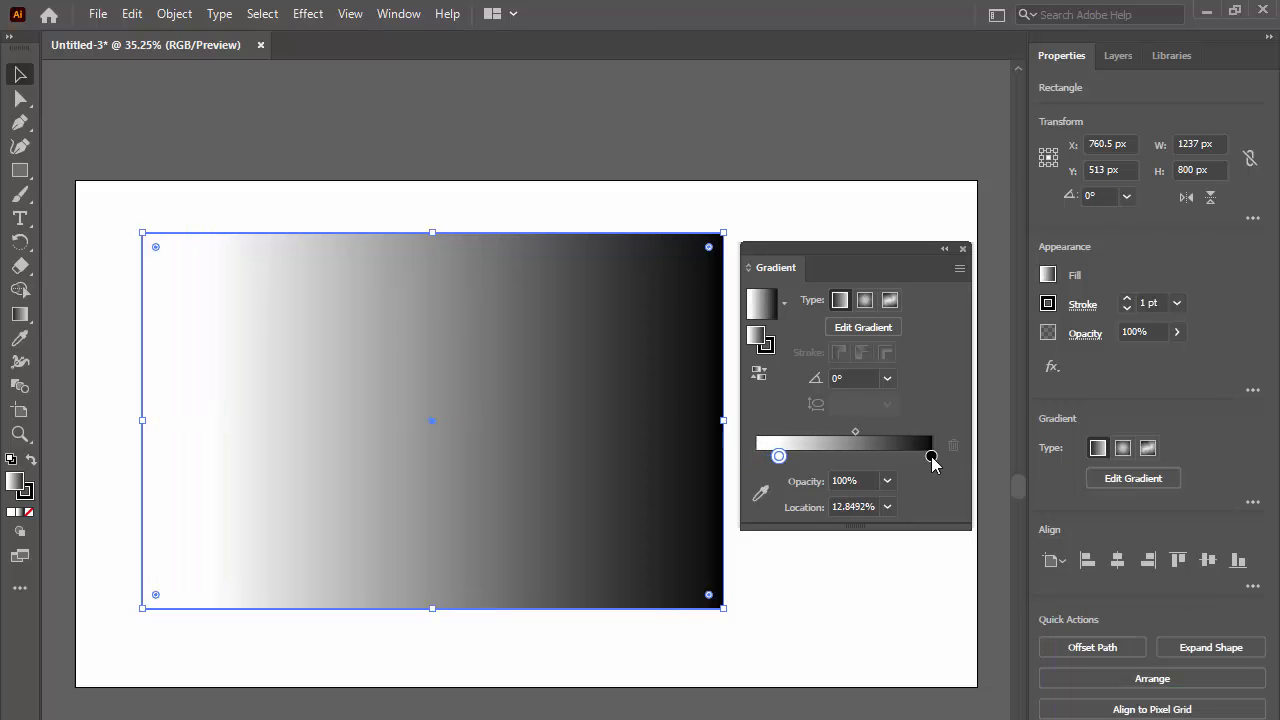
{"action": "mouse_move", "coordinate": [931, 457]}
{"action": "left_mouse_down"}
{"action": "mouse_move", "coordinate": [800, 457]}
{"action": "mouse_move", "coordinate": [932, 458]}
{"action": "left_mouse_up"}
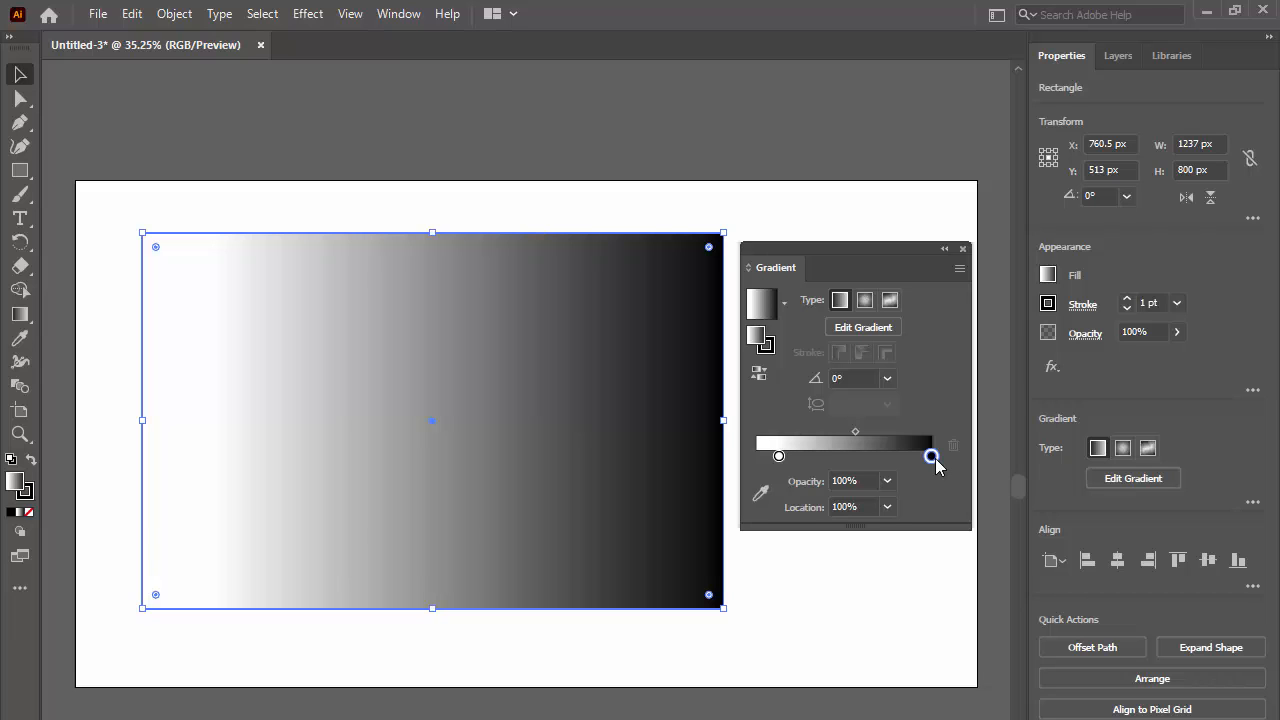
{"action": "left_click", "coordinate": [865, 302]}
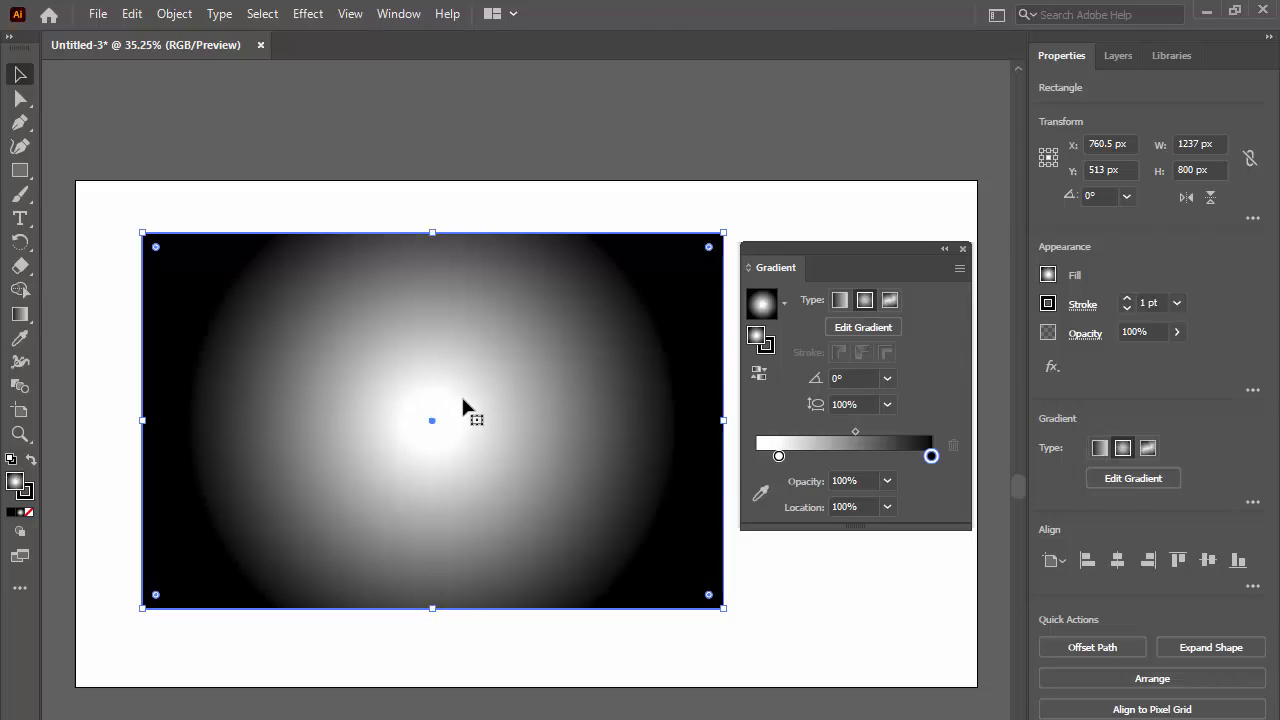
{"action": "mouse_move", "coordinate": [779, 456]}
{"action": "left_mouse_down"}
{"action": "mouse_move", "coordinate": [872, 457]}
{"action": "mouse_move", "coordinate": [755, 458]}
{"action": "left_mouse_up"}
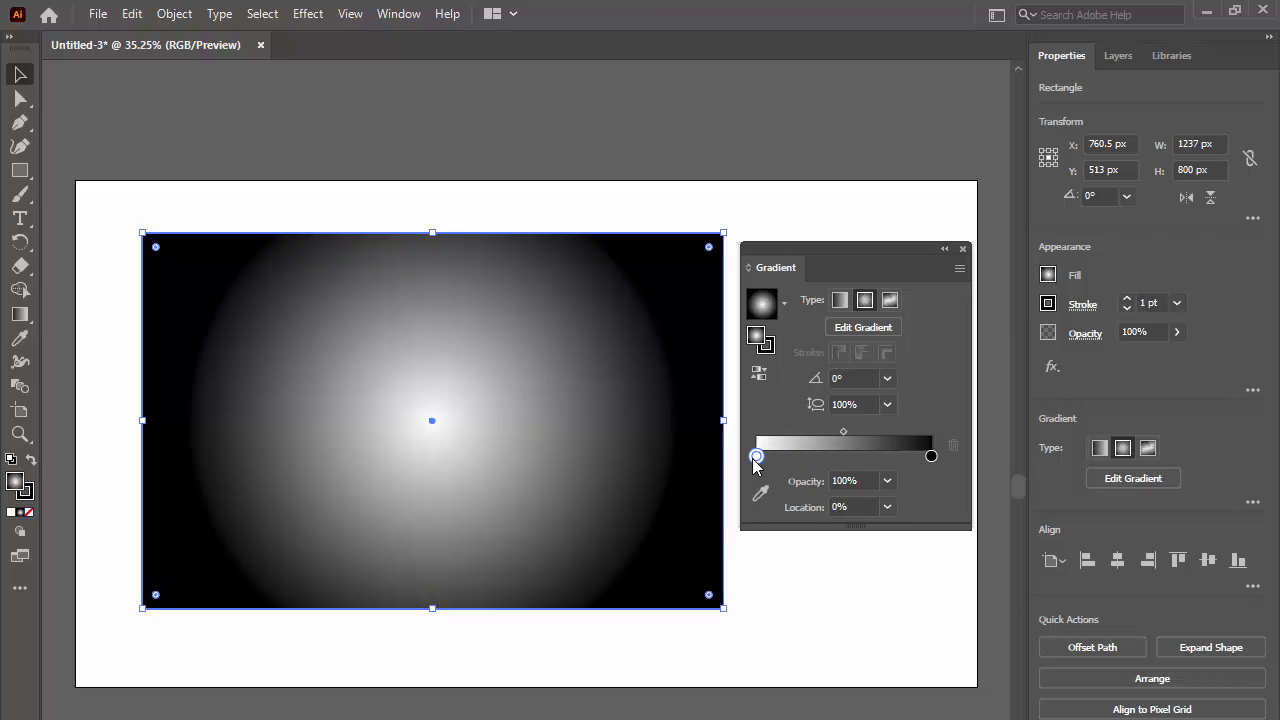
Try the freeform and linear gradient types on the rectangle and return to the radial type.
{"action": "left_click", "coordinate": [890, 301]}
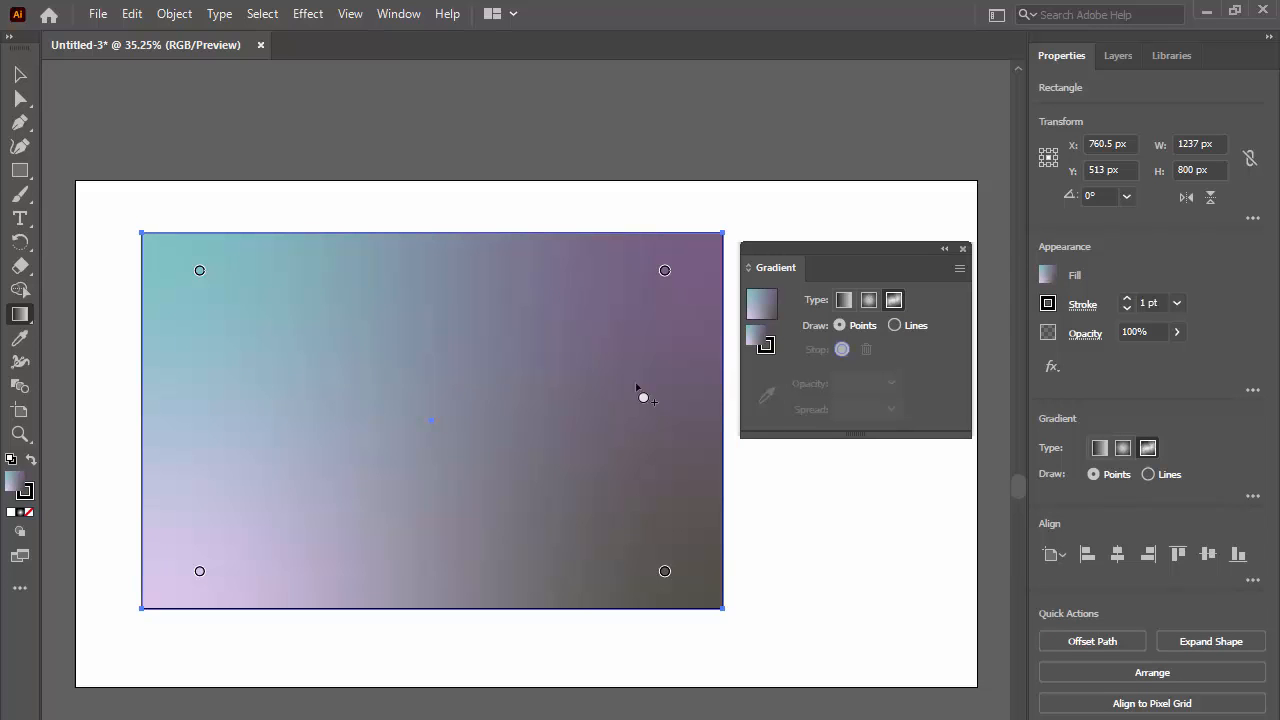
{"action": "left_click", "coordinate": [842, 303]}
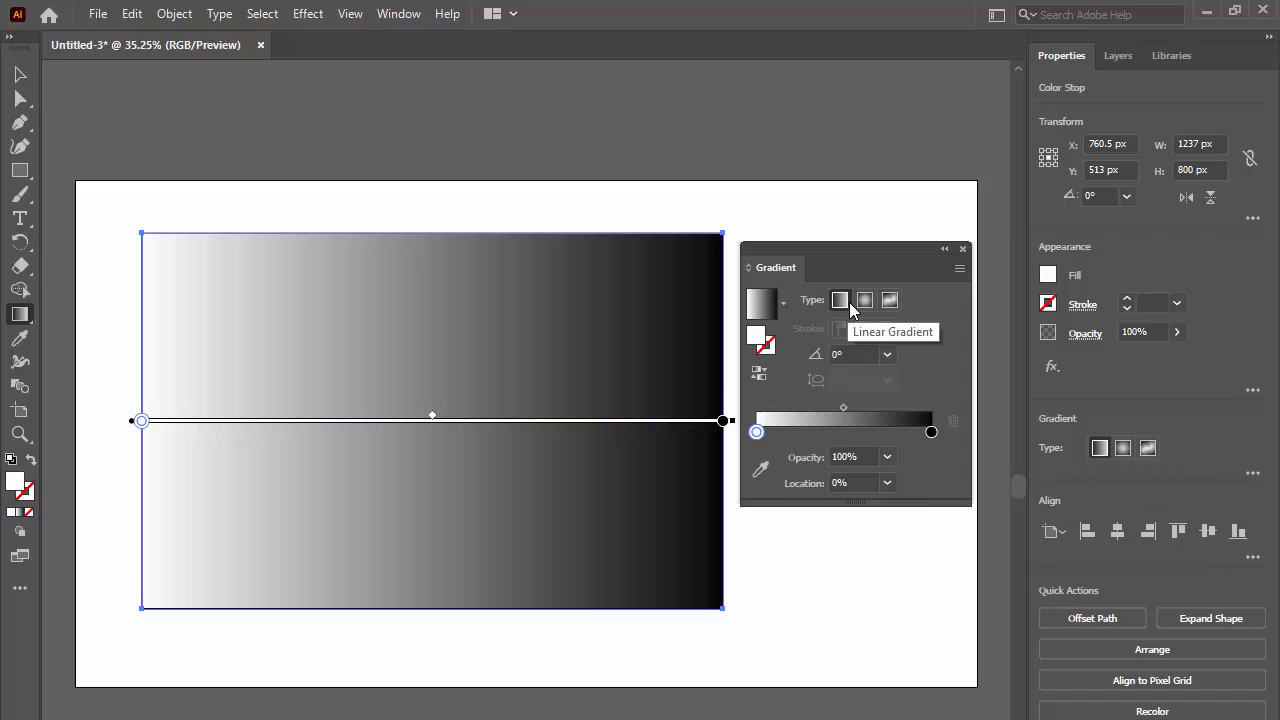
{"action": "left_click", "coordinate": [866, 301]}
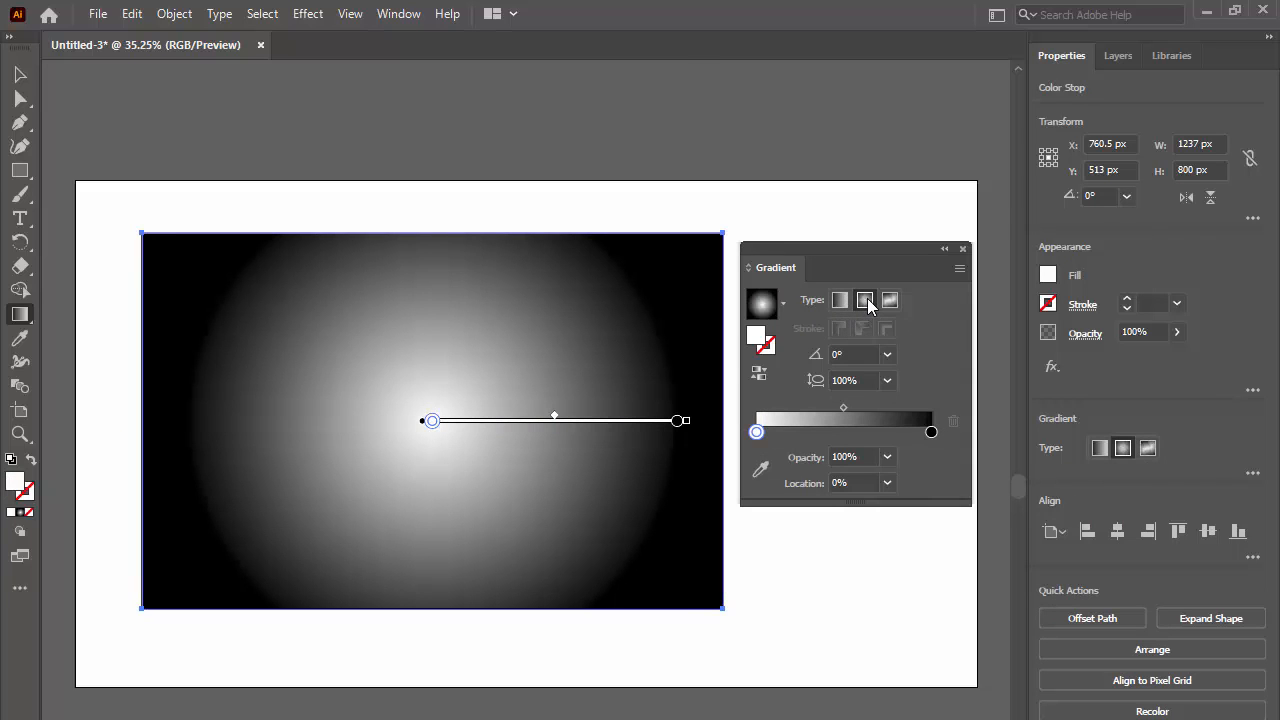
Try angles of 180°, 150° and 90° on the rectangle's radial gradient.
{"action": "left_click", "coordinate": [887, 356]}
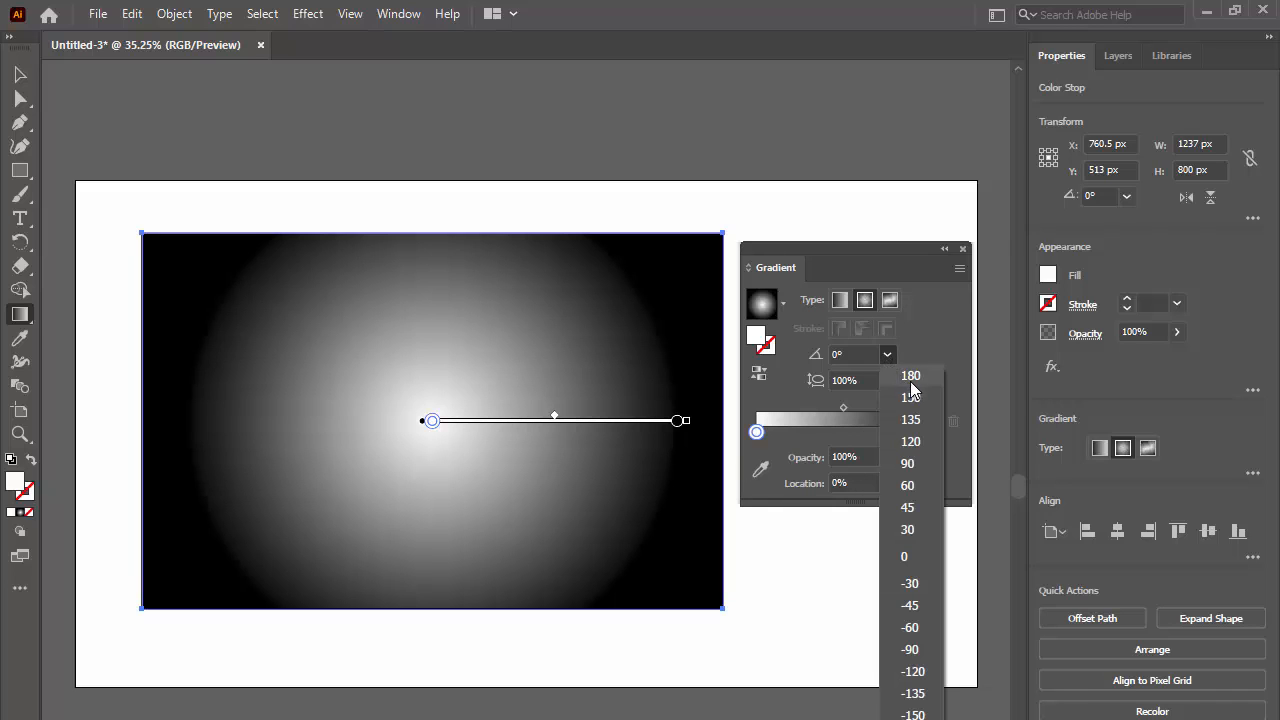
{"action": "left_click", "coordinate": [910, 379]}
{"action": "mouse_move", "coordinate": [351, 408]}
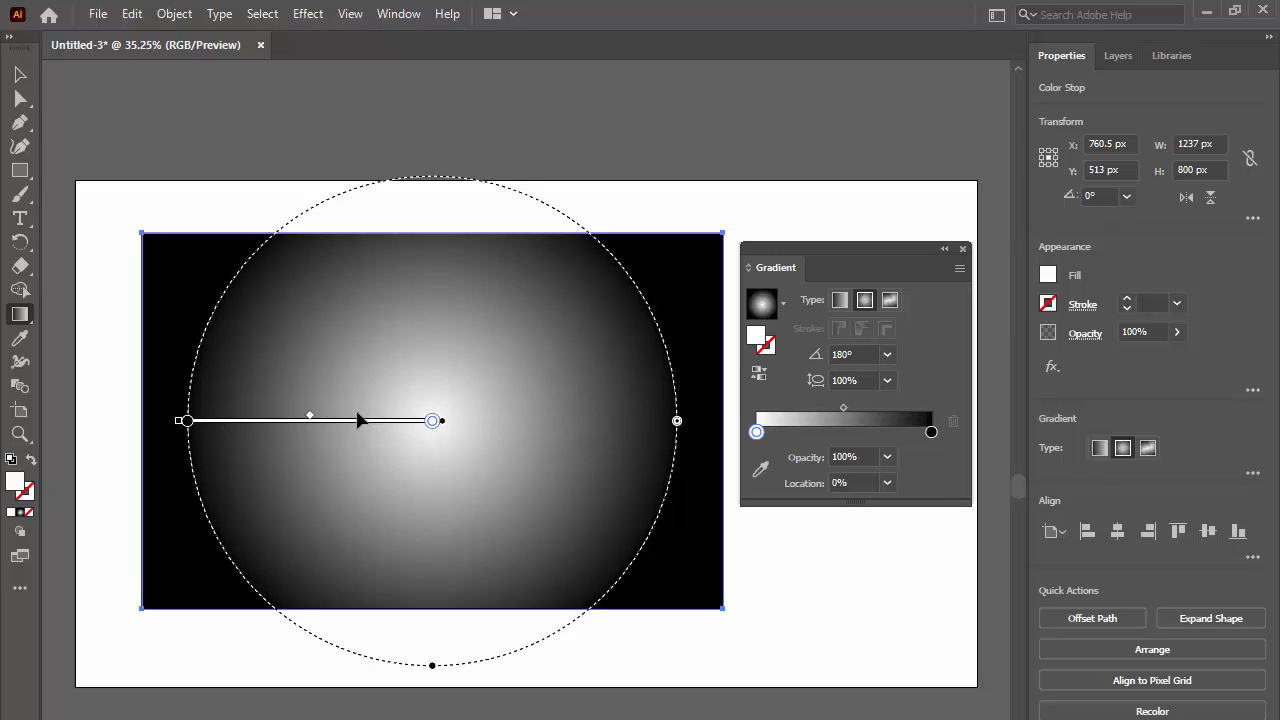
{"action": "left_click", "coordinate": [887, 355]}
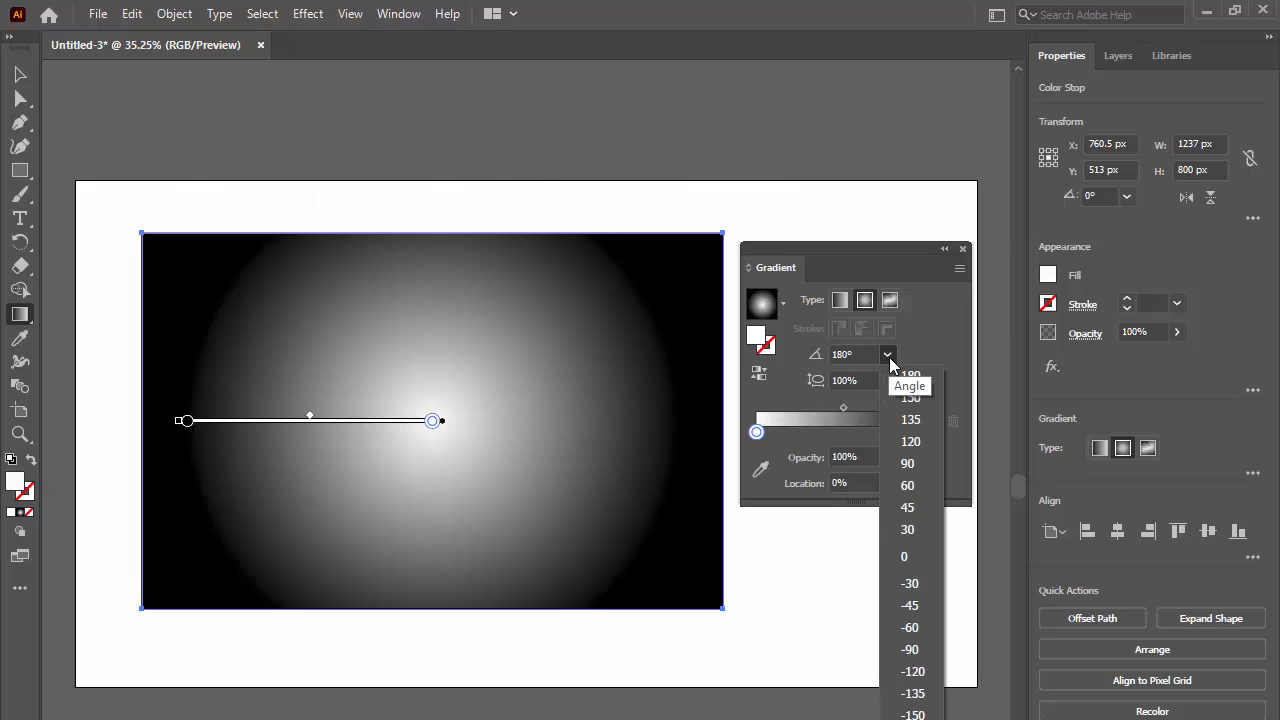
{"action": "left_click", "coordinate": [908, 400]}
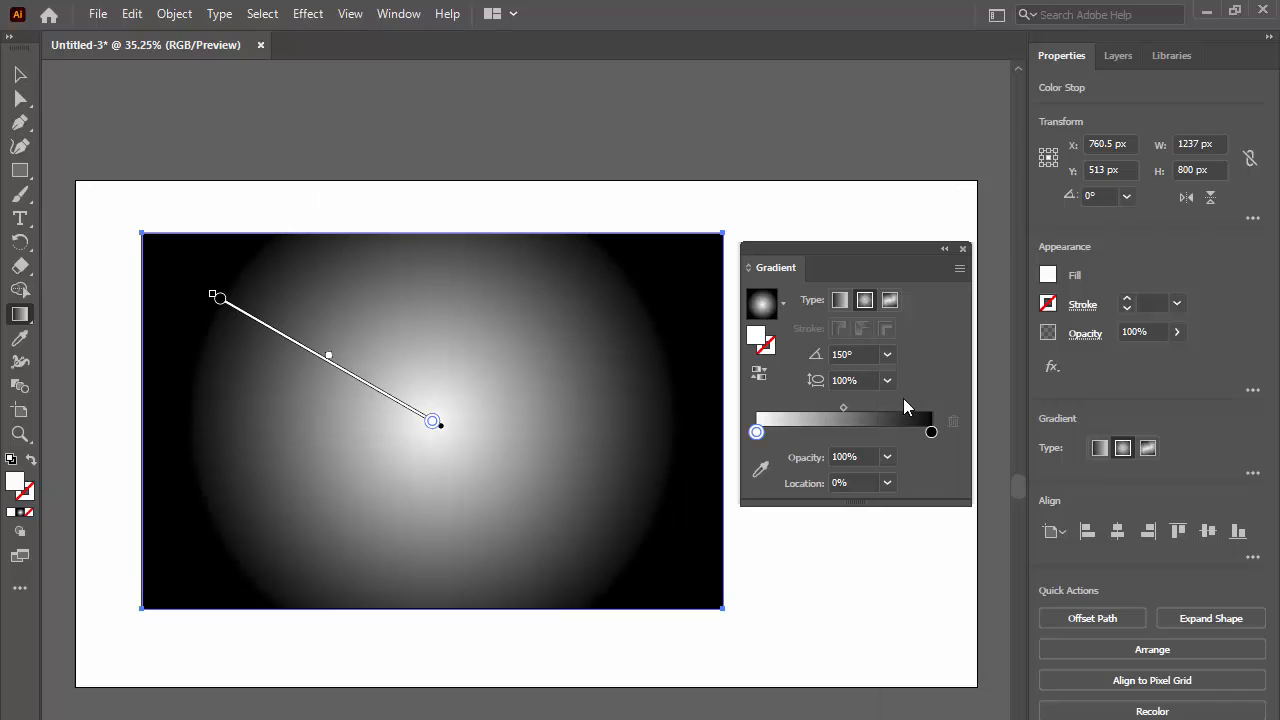
{"action": "left_click", "coordinate": [887, 354]}
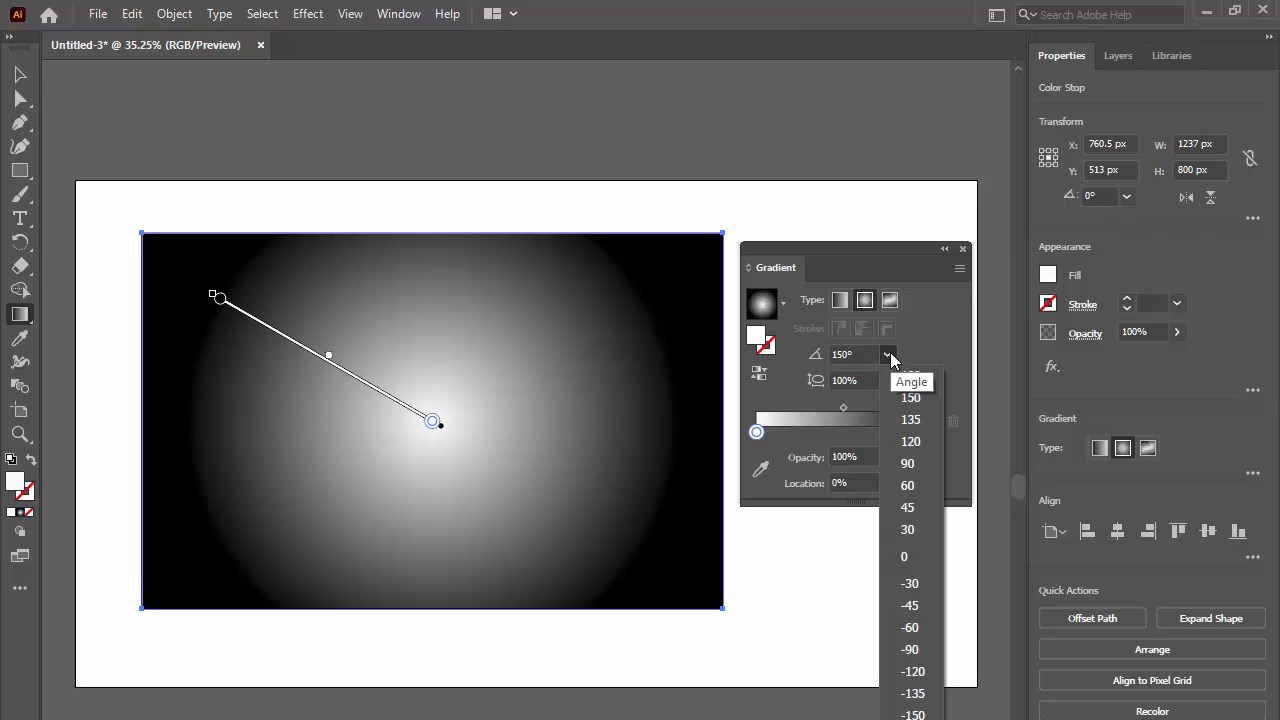
{"action": "left_click", "coordinate": [903, 463]}
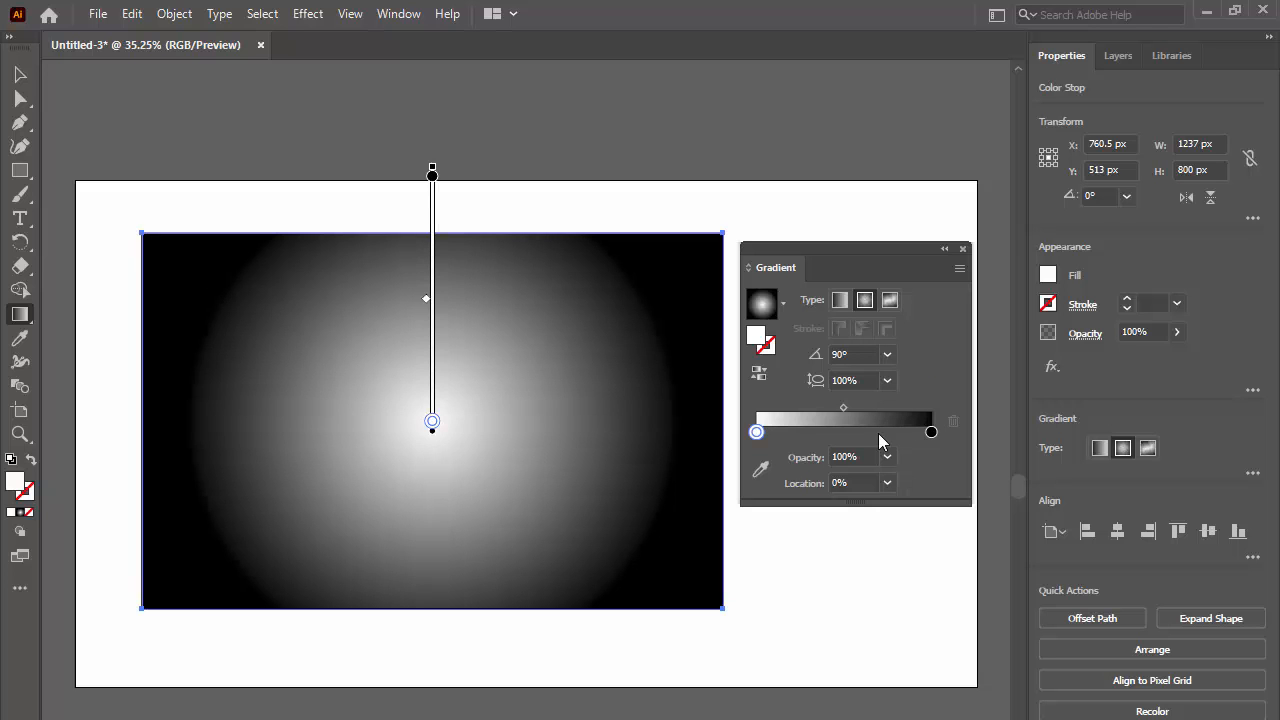
Undo the three angle changes and the switch to radial, going back to the linear gradient.
{"action": "left_click", "coordinate": [131, 13]}
{"action": "left_click", "coordinate": [143, 37]}
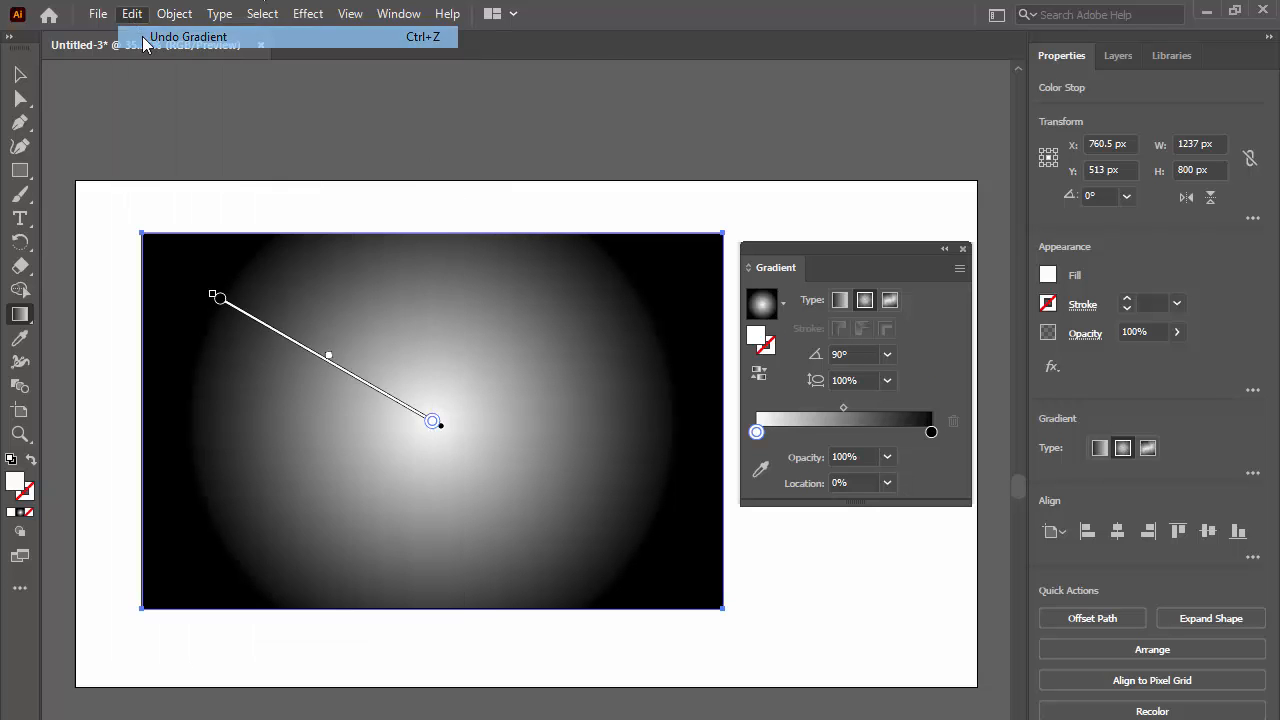
{"action": "left_click", "coordinate": [131, 13]}
{"action": "left_click", "coordinate": [145, 37]}
{"action": "left_click", "coordinate": [131, 13]}
{"action": "left_click", "coordinate": [150, 37]}
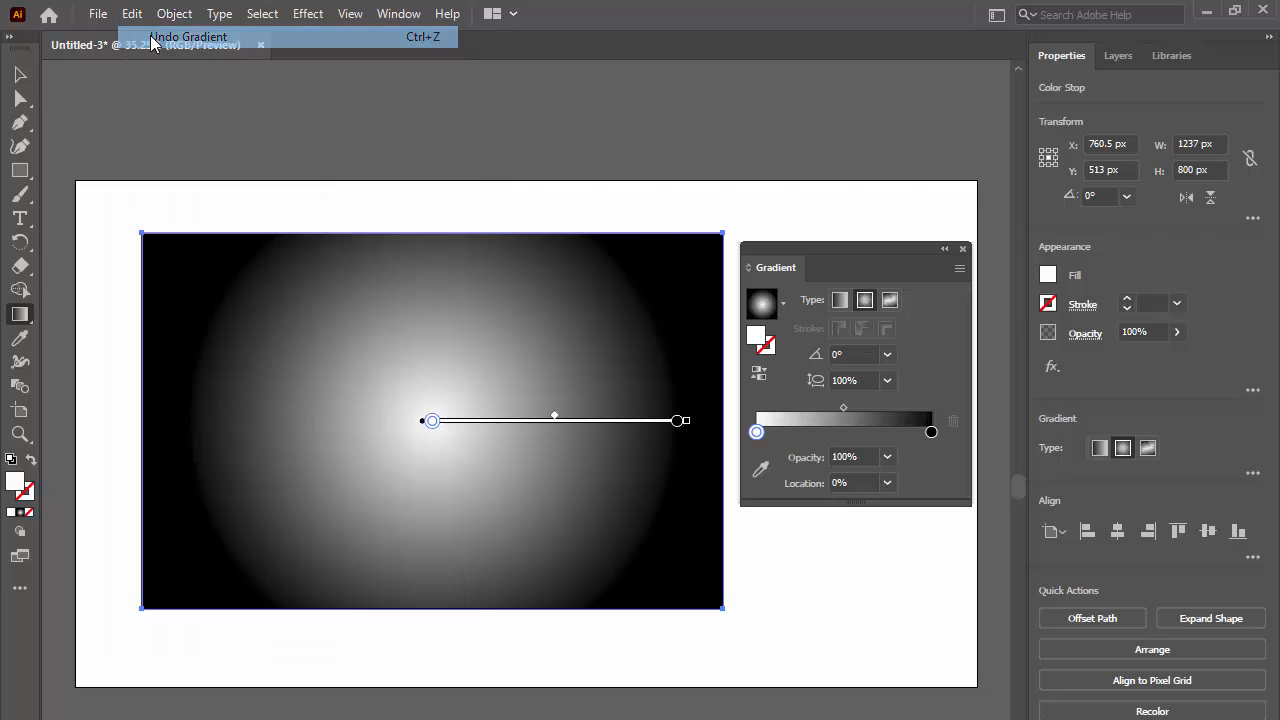
{"action": "left_click", "coordinate": [131, 13]}
{"action": "left_click", "coordinate": [147, 37]}
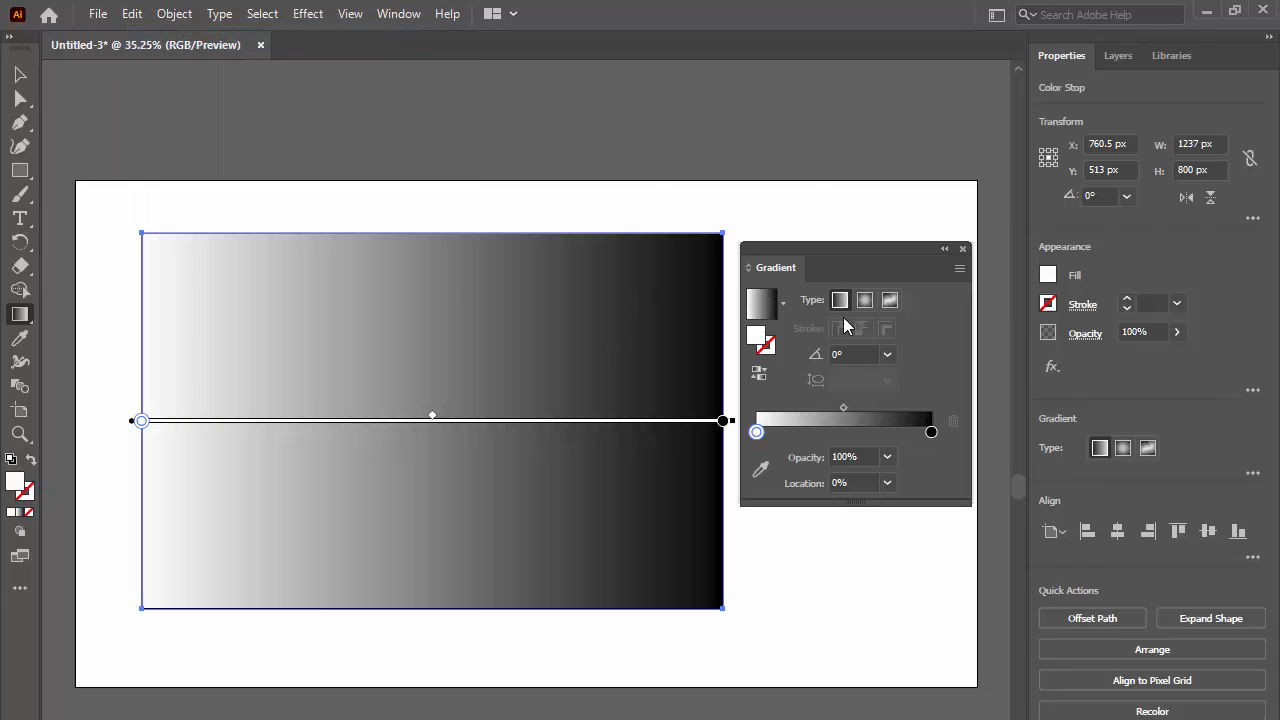
Recolour the black gradient stop by trying magenta, purple, blue, teal, green and yellow from the RGB spectrum, ending on orange FF9F3F.
{"action": "double_click", "coordinate": [931, 434]}
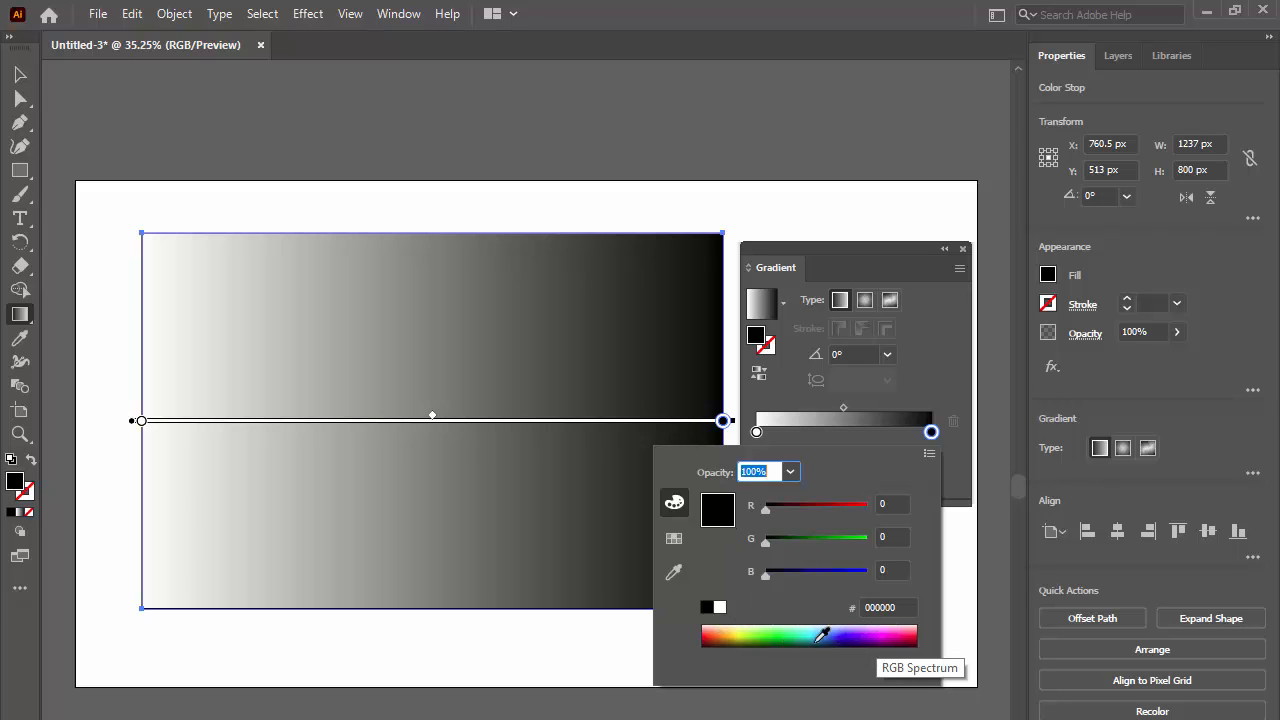
{"action": "left_click", "coordinate": [913, 633]}
{"action": "left_click", "coordinate": [892, 632]}
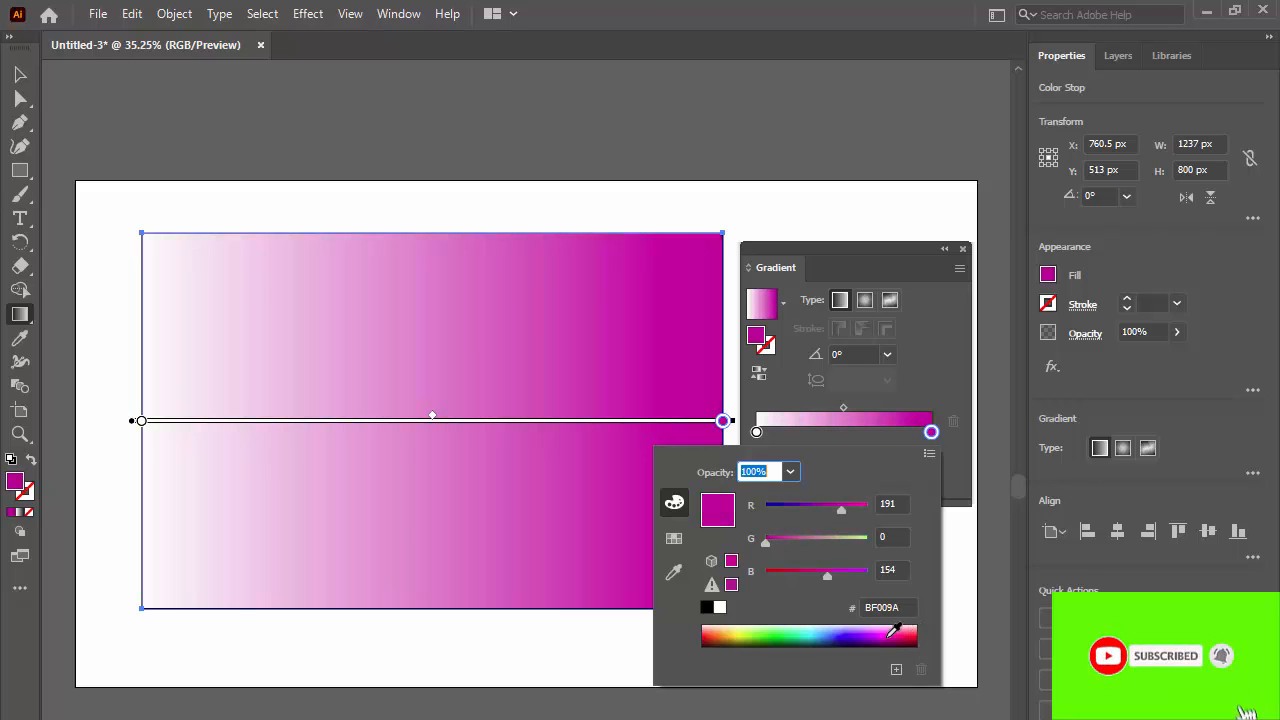
{"action": "left_click", "coordinate": [860, 630]}
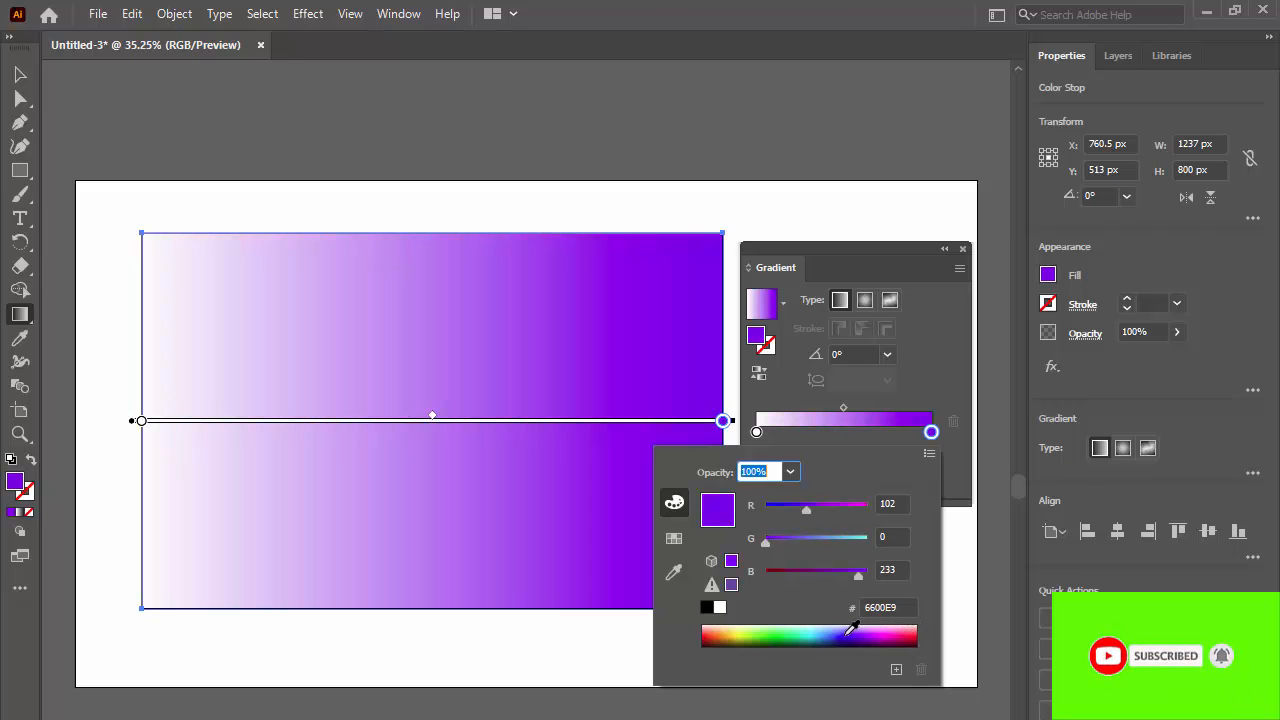
{"action": "left_click", "coordinate": [848, 630]}
{"action": "left_click", "coordinate": [832, 630]}
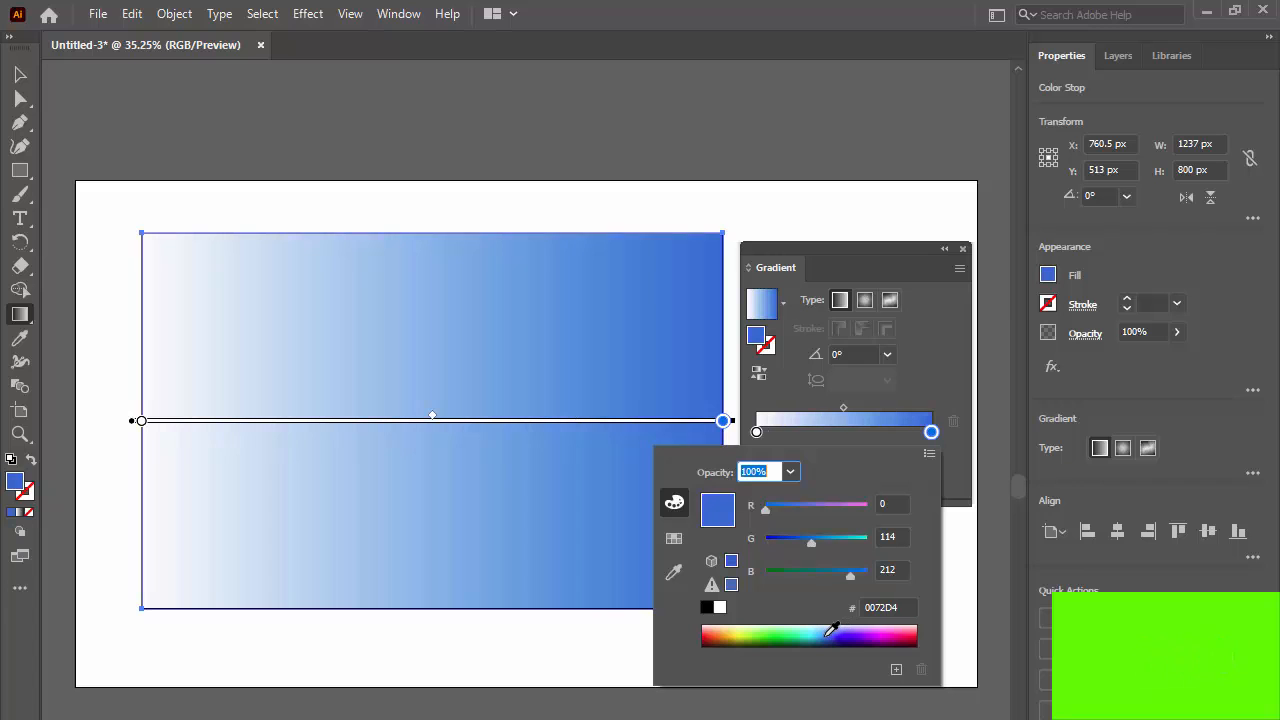
{"action": "left_click", "coordinate": [808, 630]}
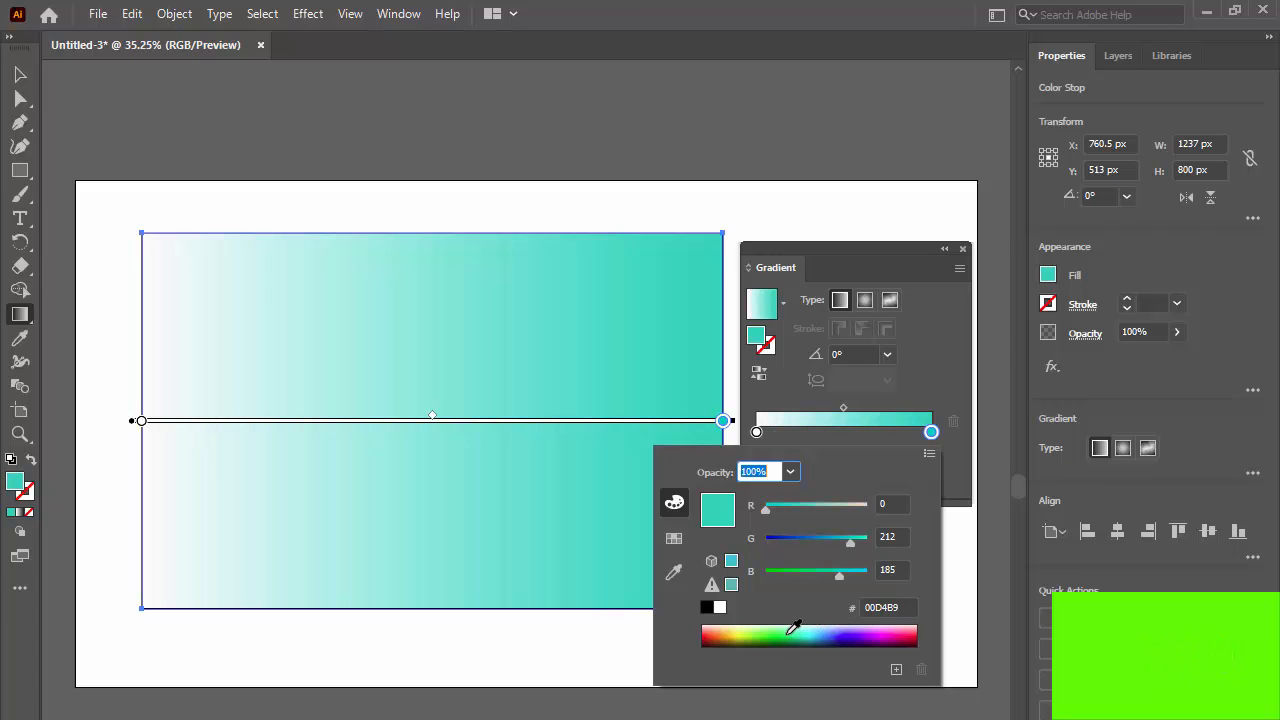
{"action": "left_click", "coordinate": [781, 630]}
{"action": "left_click", "coordinate": [746, 630]}
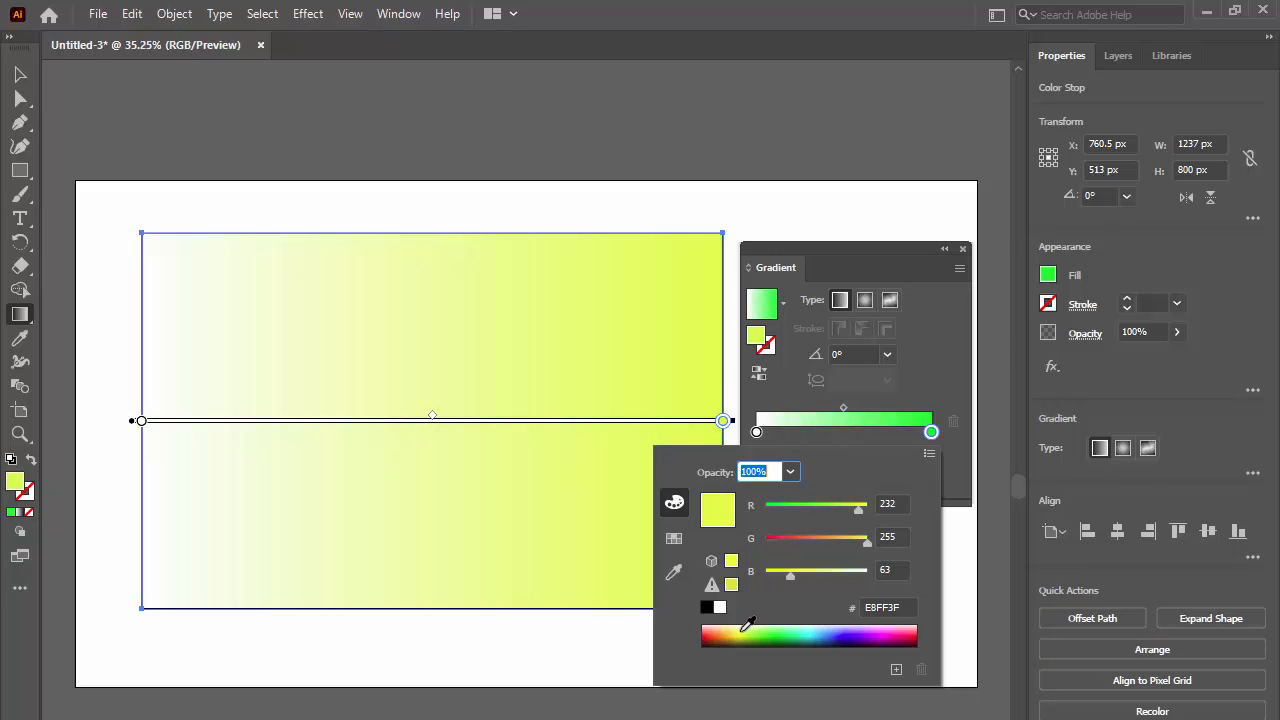
{"action": "left_click", "coordinate": [724, 630]}
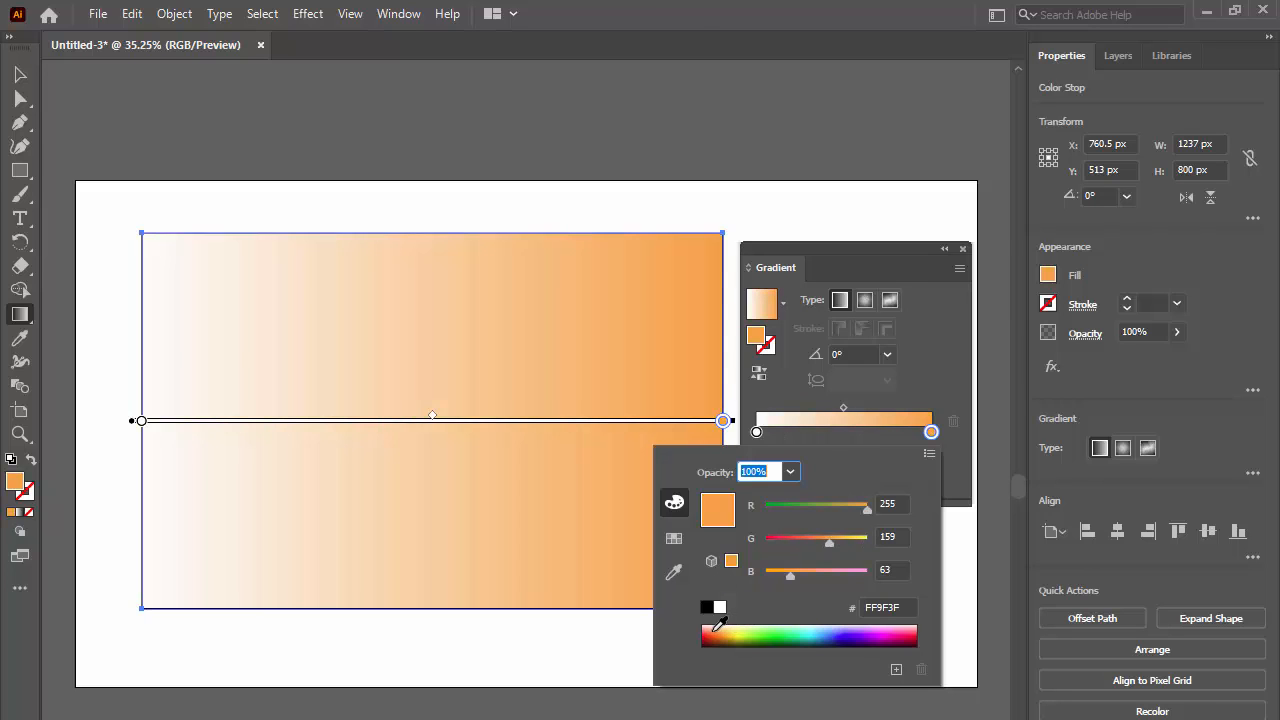
Recolour the orange gradient stop to the deeper orange FF8F2A from the RGB spectrum.
{"action": "left_click", "coordinate": [712, 630]}
{"action": "left_click", "coordinate": [721, 630]}
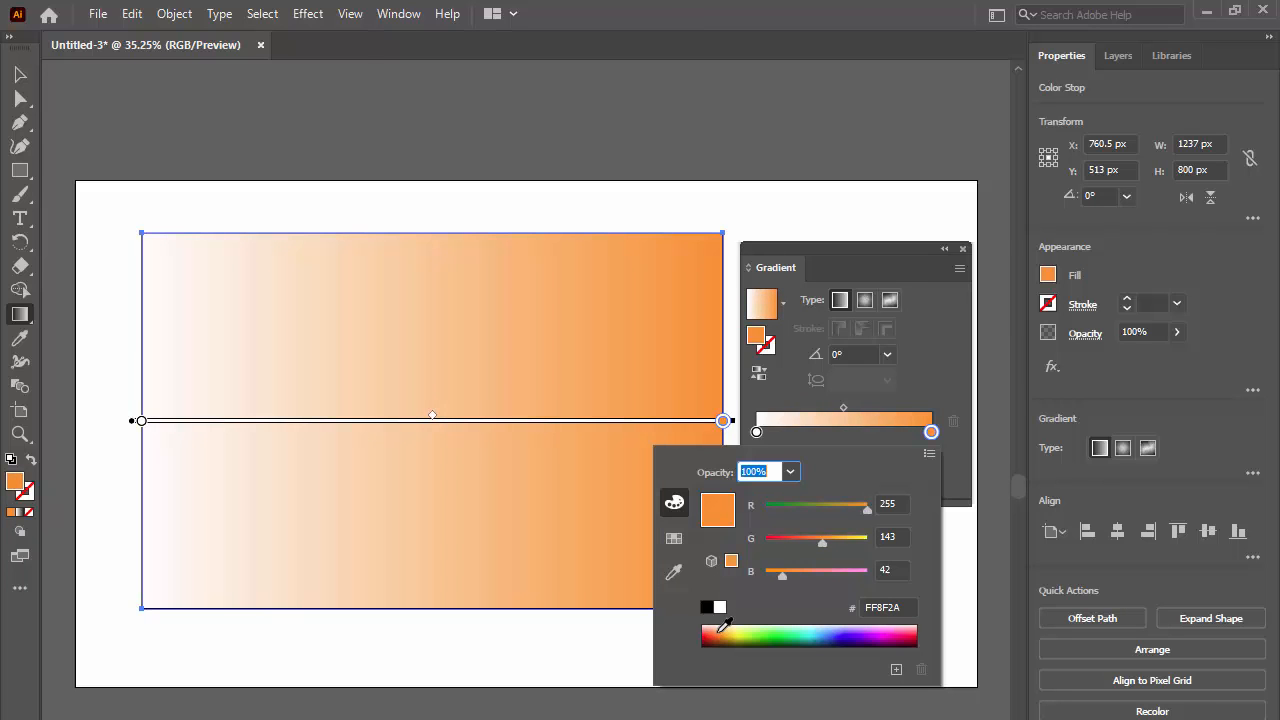
{"action": "left_click", "coordinate": [954, 450]}
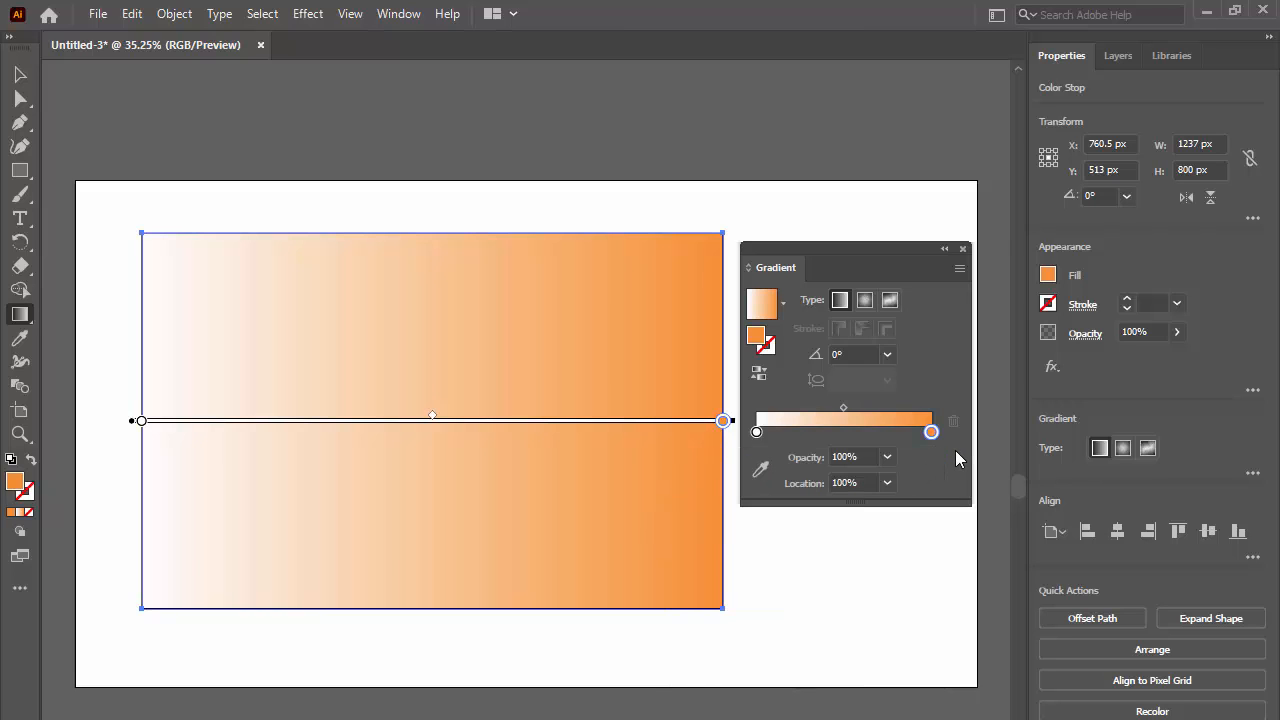
Recolour the white gradient stop by trying pink, blue, green, yellow, red and orange from the RGB spectrum, ending on pale yellow FDFF7C.
{"action": "left_click", "coordinate": [756, 432]}
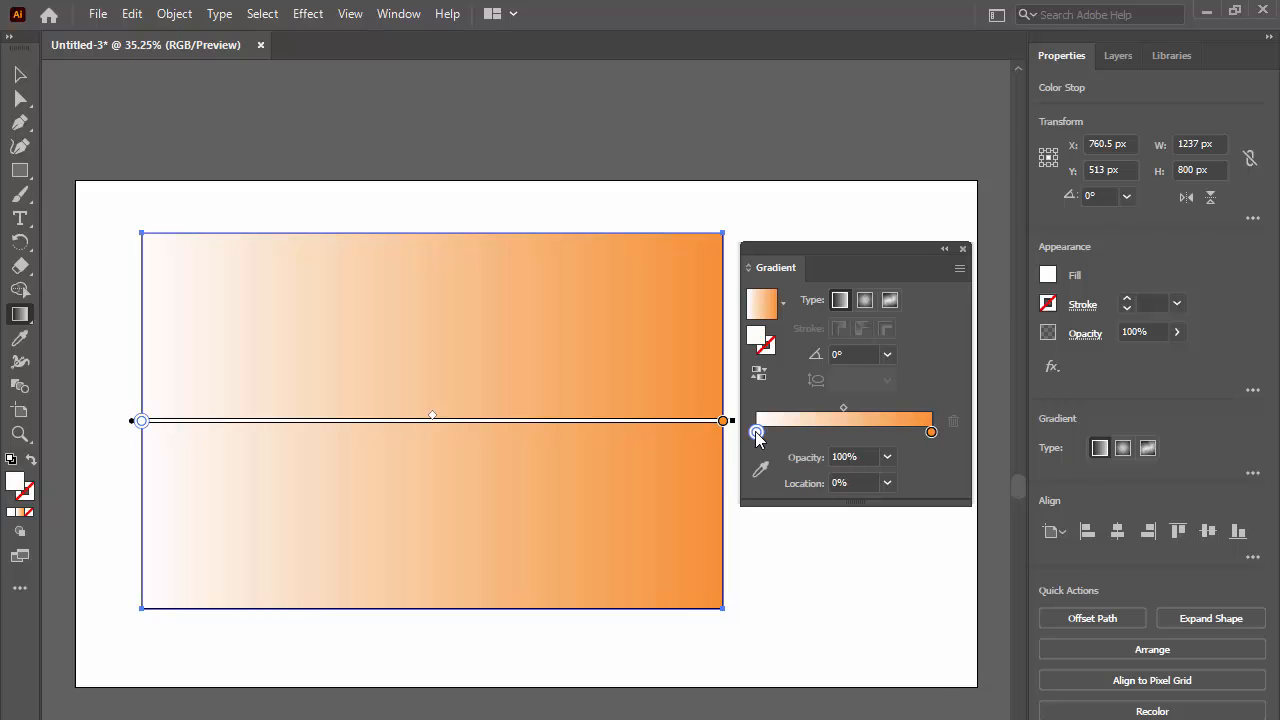
{"action": "double_click", "coordinate": [756, 432]}
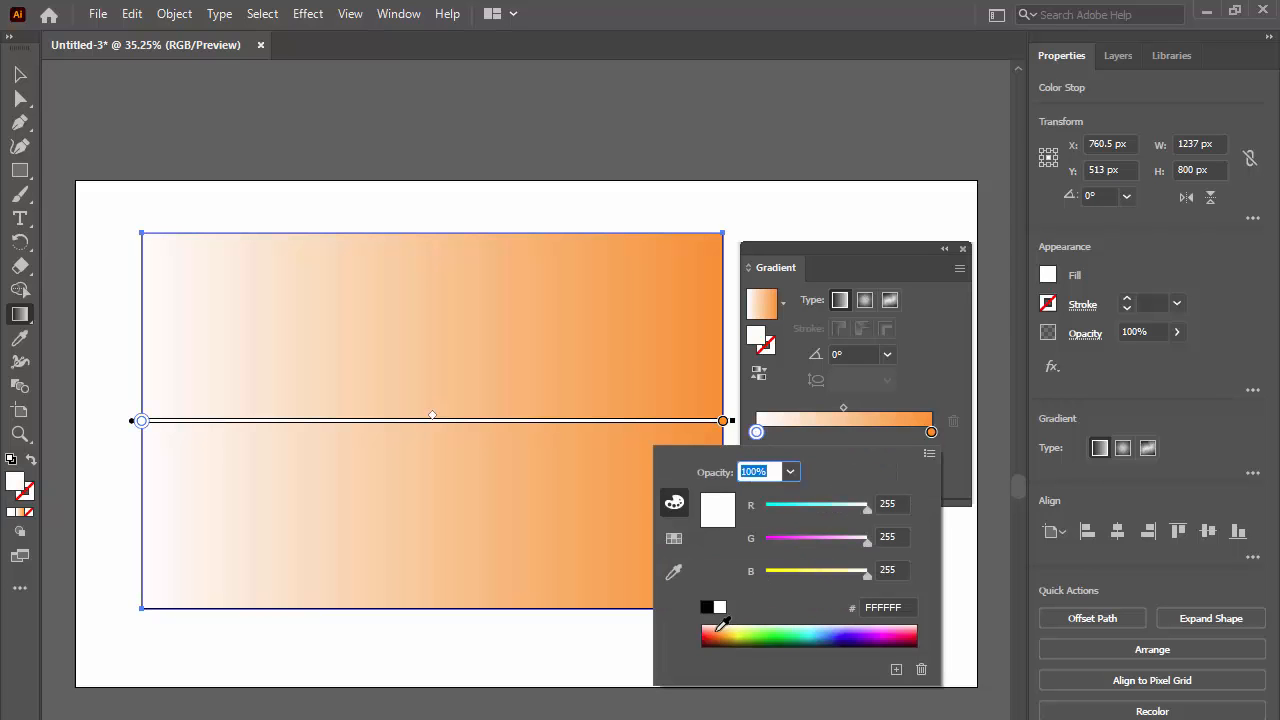
{"action": "left_click", "coordinate": [907, 631]}
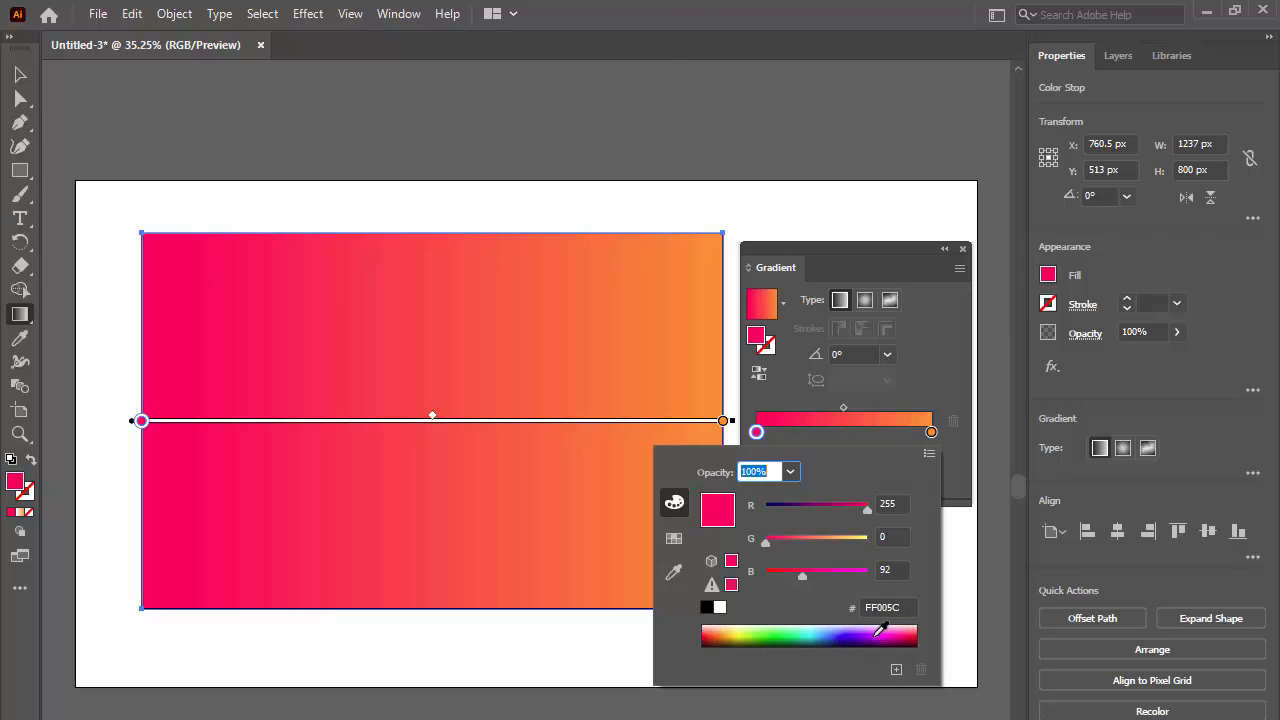
{"action": "left_click", "coordinate": [880, 630]}
{"action": "left_click", "coordinate": [850, 630]}
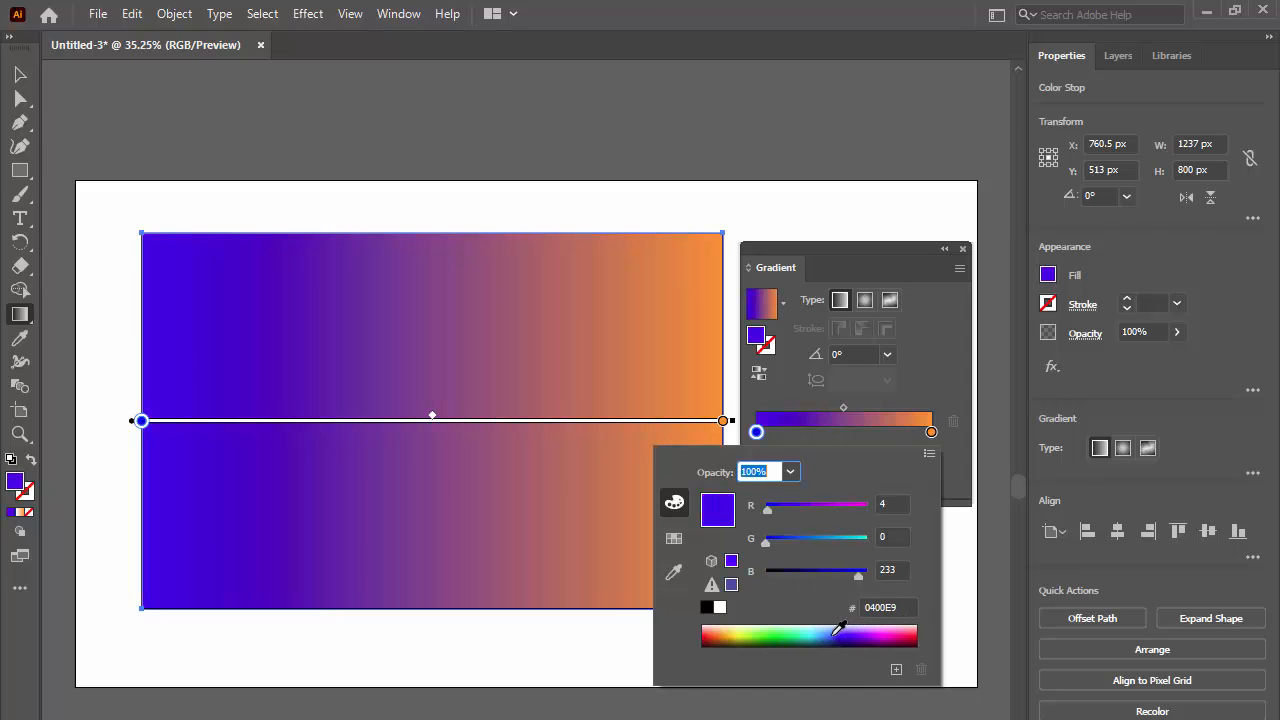
{"action": "left_click", "coordinate": [817, 630]}
{"action": "left_click", "coordinate": [802, 628]}
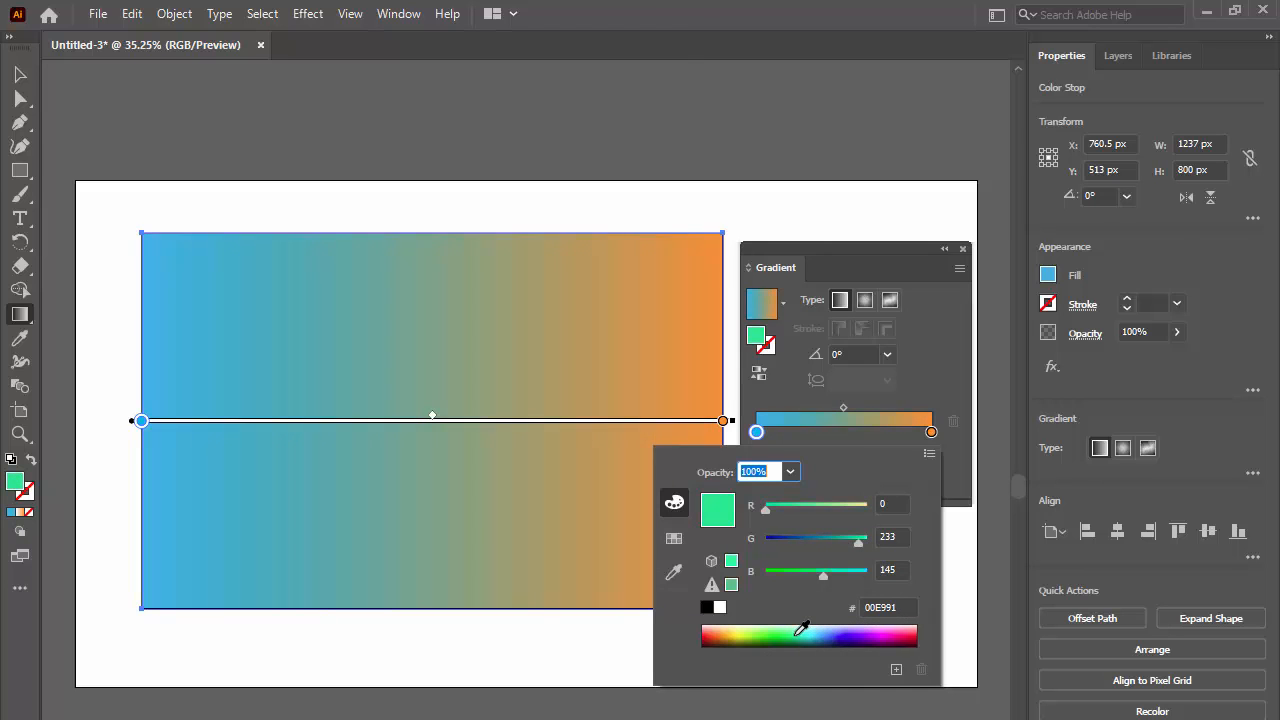
{"action": "left_click", "coordinate": [781, 627]}
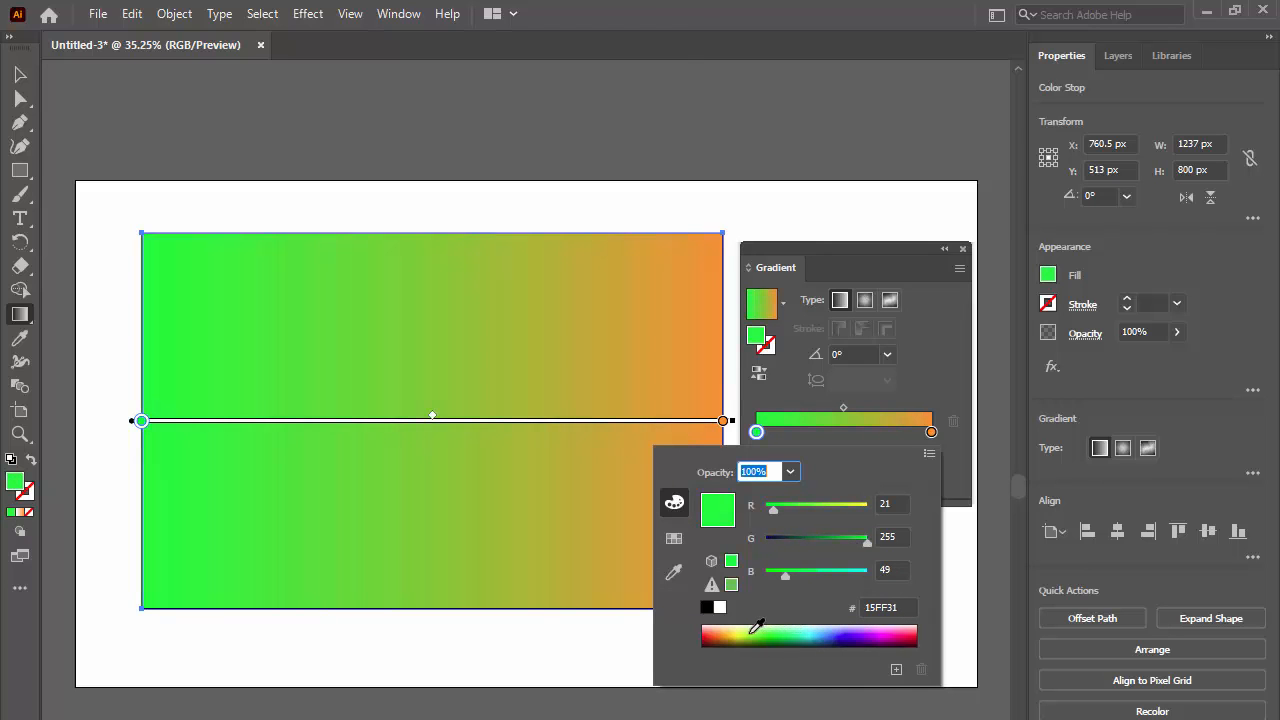
{"action": "left_click", "coordinate": [754, 627]}
{"action": "left_click", "coordinate": [744, 627]}
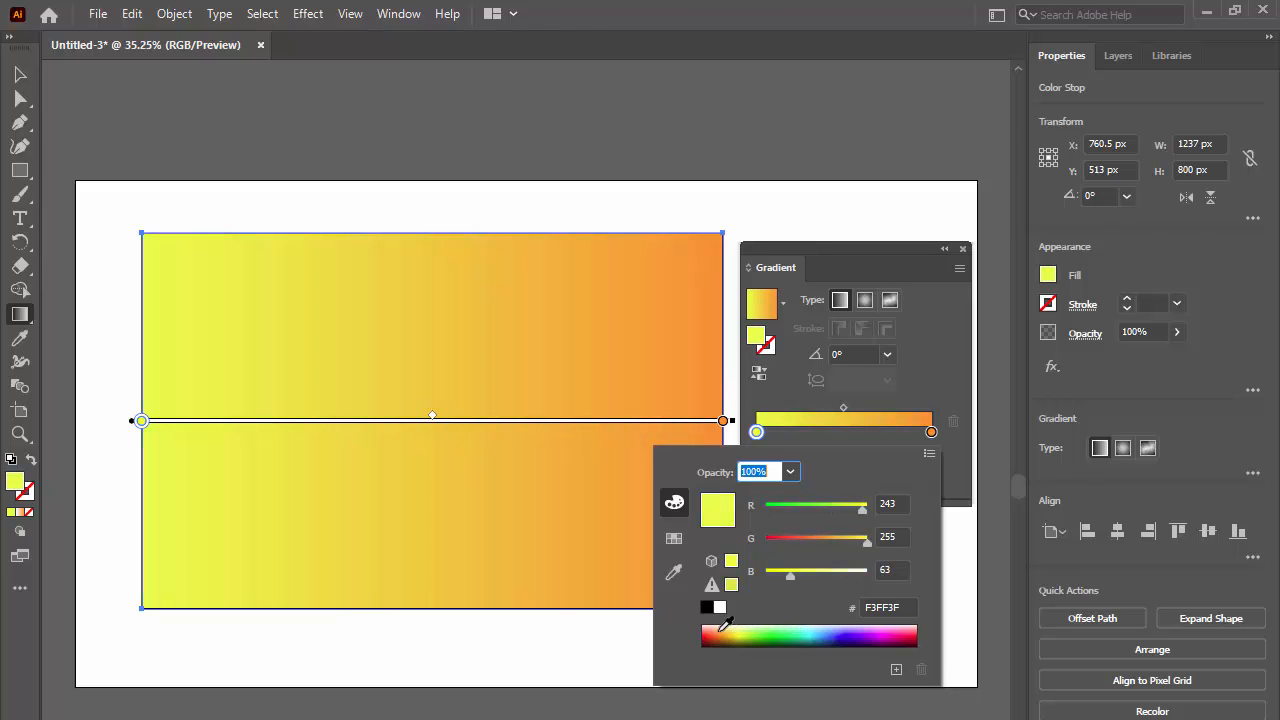
{"action": "left_click", "coordinate": [720, 628]}
{"action": "left_click", "coordinate": [710, 628]}
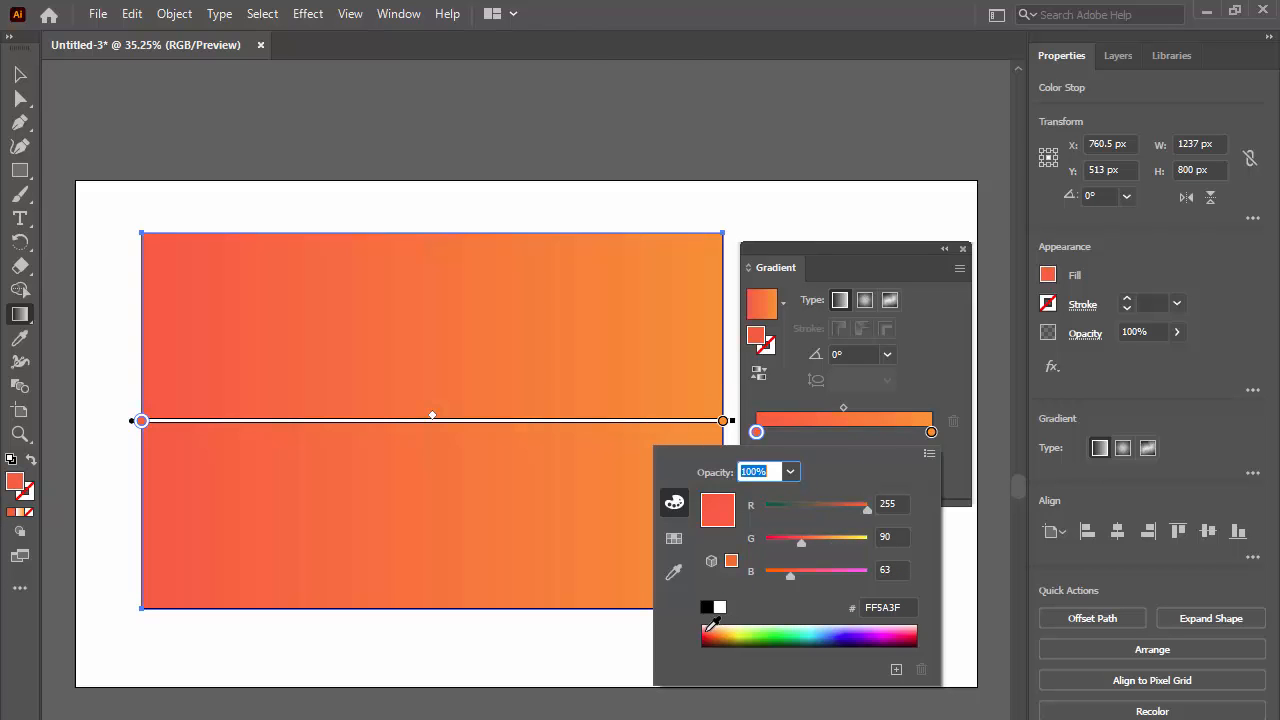
{"action": "left_click", "coordinate": [720, 627]}
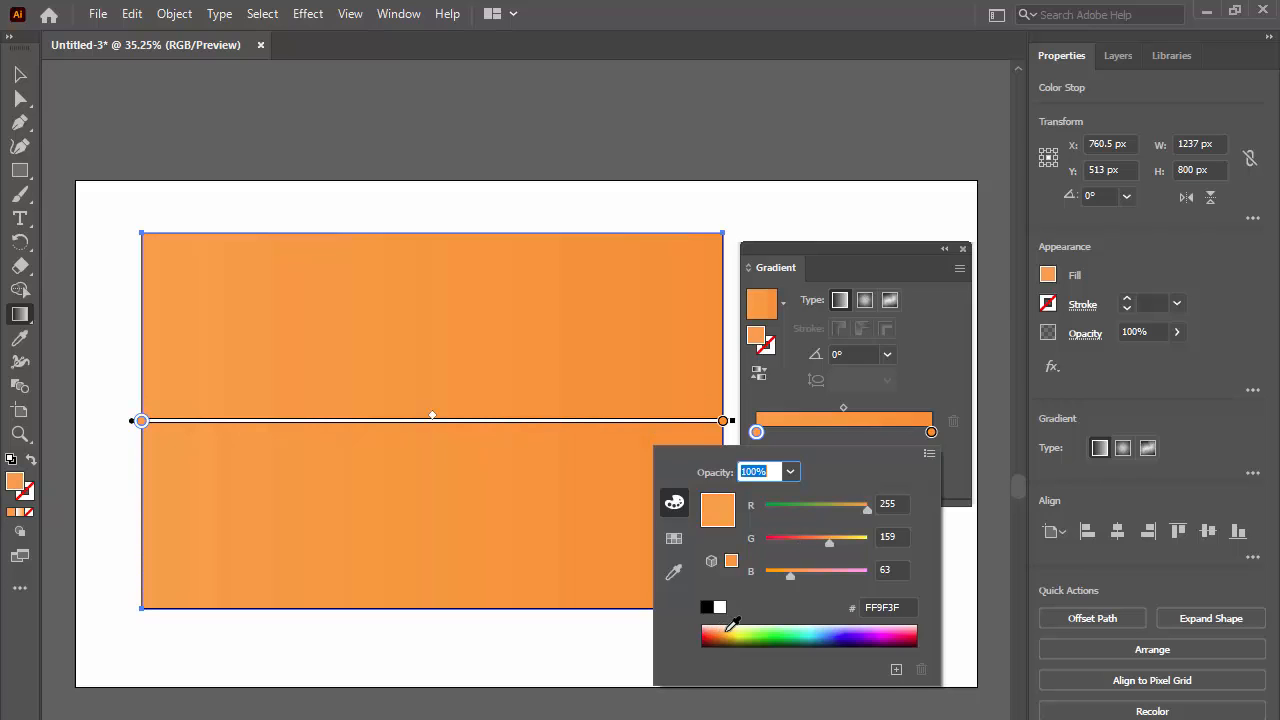
{"action": "left_click", "coordinate": [732, 627]}
{"action": "left_click", "coordinate": [742, 628]}
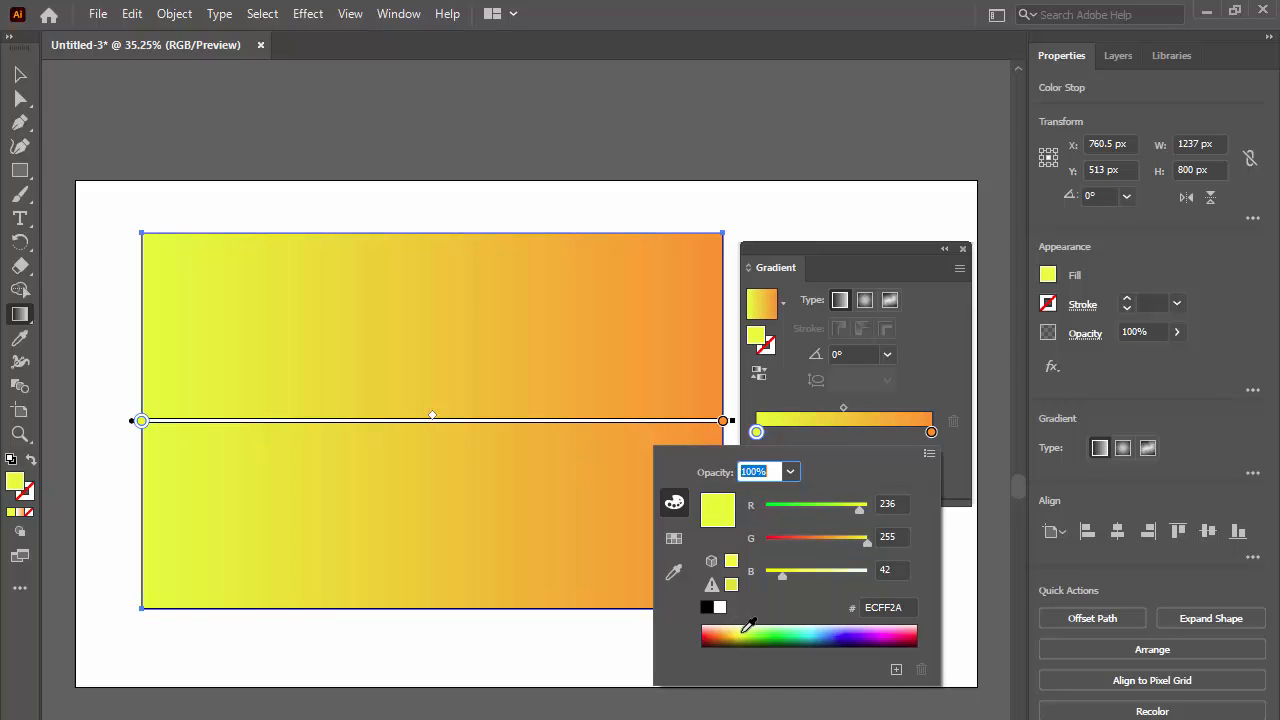
{"action": "left_click", "coordinate": [752, 628]}
{"action": "left_click", "coordinate": [741, 628]}
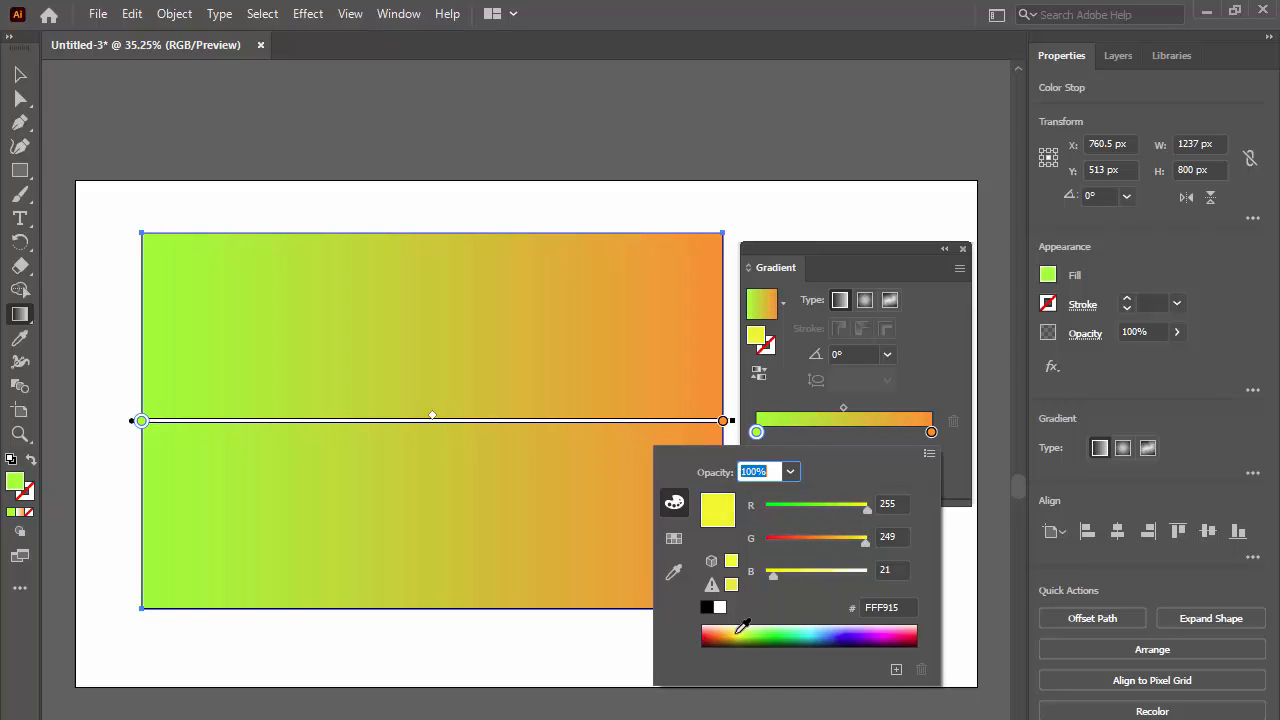
{"action": "left_click", "coordinate": [740, 636]}
{"action": "left_click", "coordinate": [750, 627]}
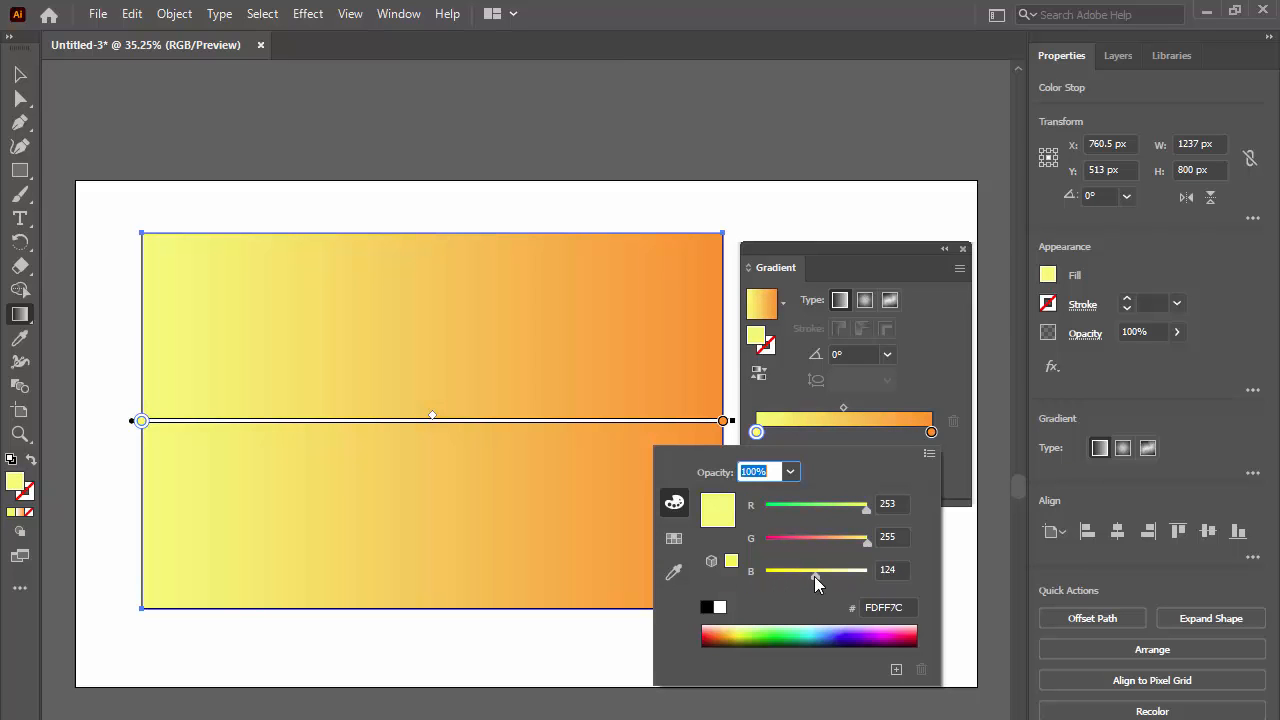
Adjust the yellow stop's RGB values to red 255, green 255 and blue 44, trying a red value of 28 on the way.
{"action": "left_click_drag", "start_coordinate": [814, 576], "coordinate": [782, 579]}
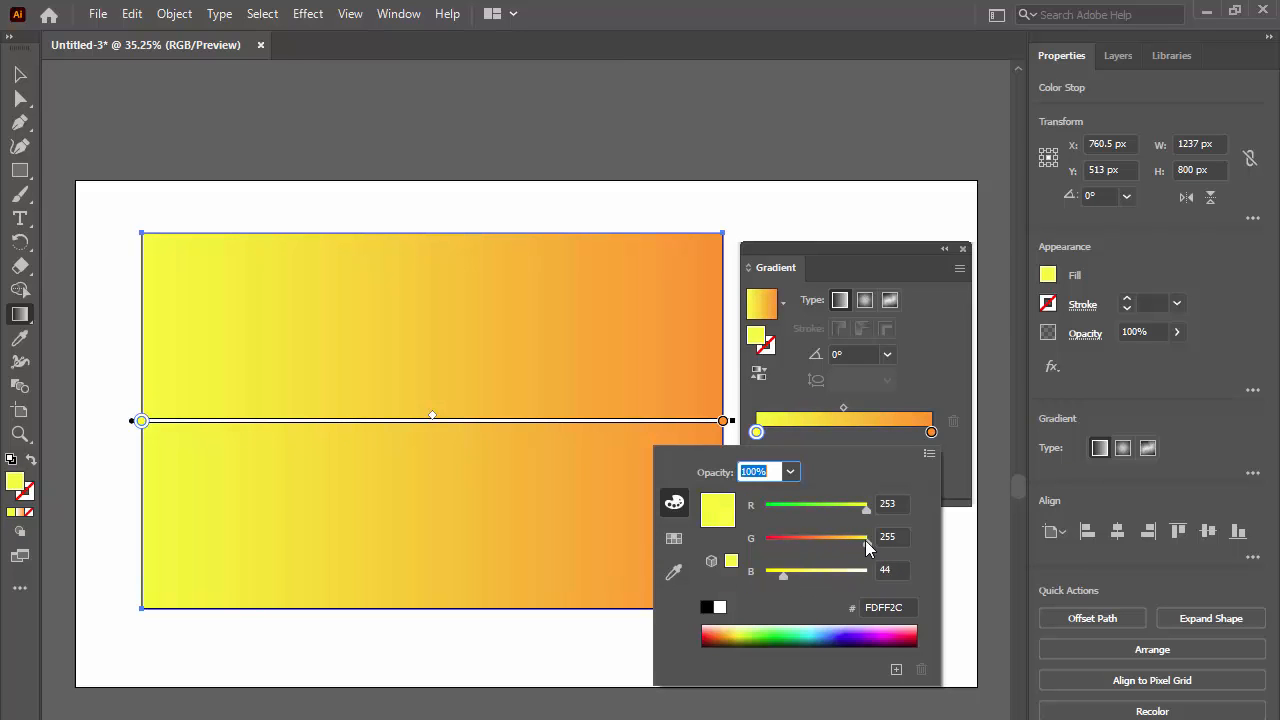
{"action": "mouse_move", "coordinate": [865, 540]}
{"action": "left_mouse_down"}
{"action": "mouse_move", "coordinate": [810, 546]}
{"action": "mouse_move", "coordinate": [869, 545]}
{"action": "left_mouse_up"}
{"action": "left_click_drag", "start_coordinate": [860, 512], "coordinate": [774, 520]}
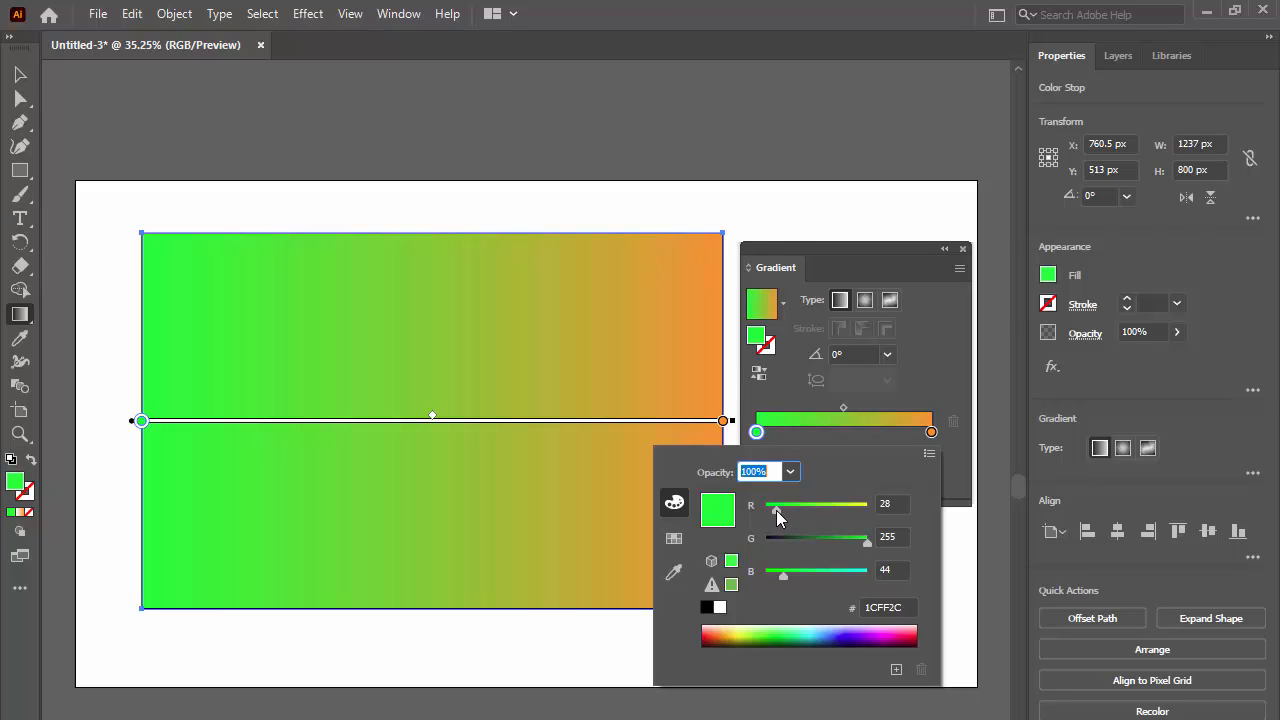
{"action": "left_click_drag", "start_coordinate": [776, 510], "coordinate": [868, 511]}
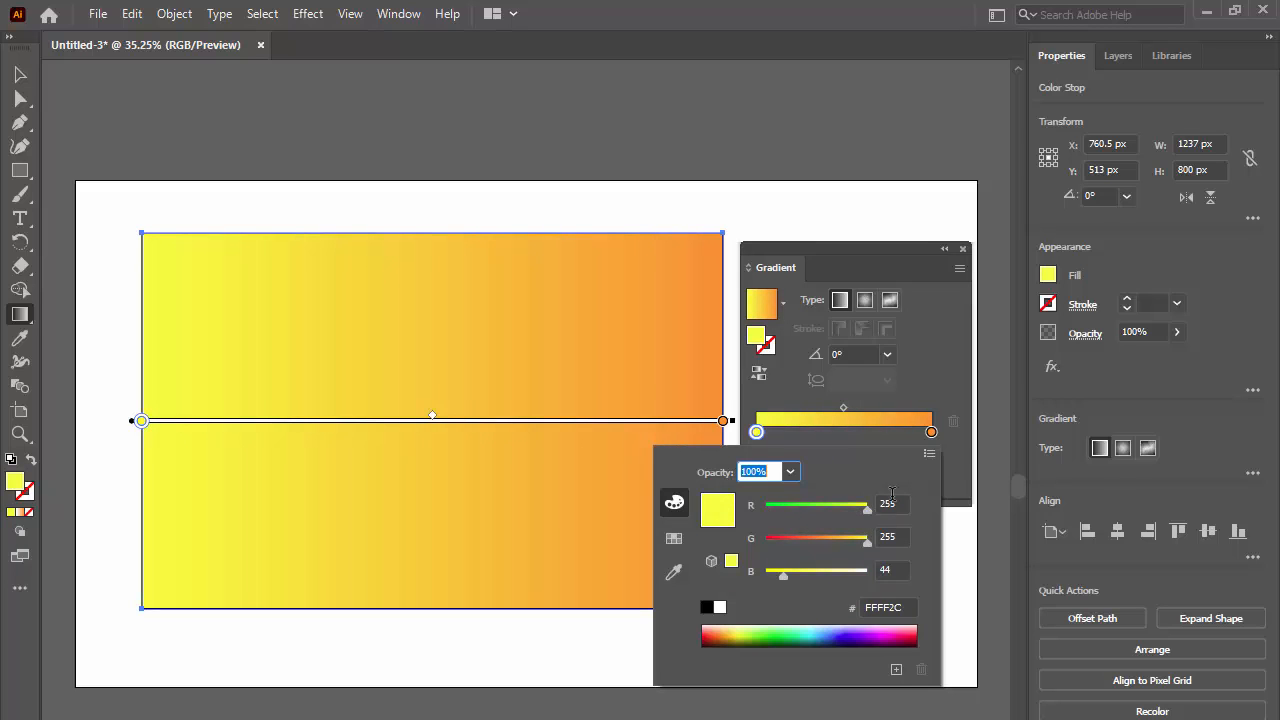
{"action": "left_click", "coordinate": [960, 455]}
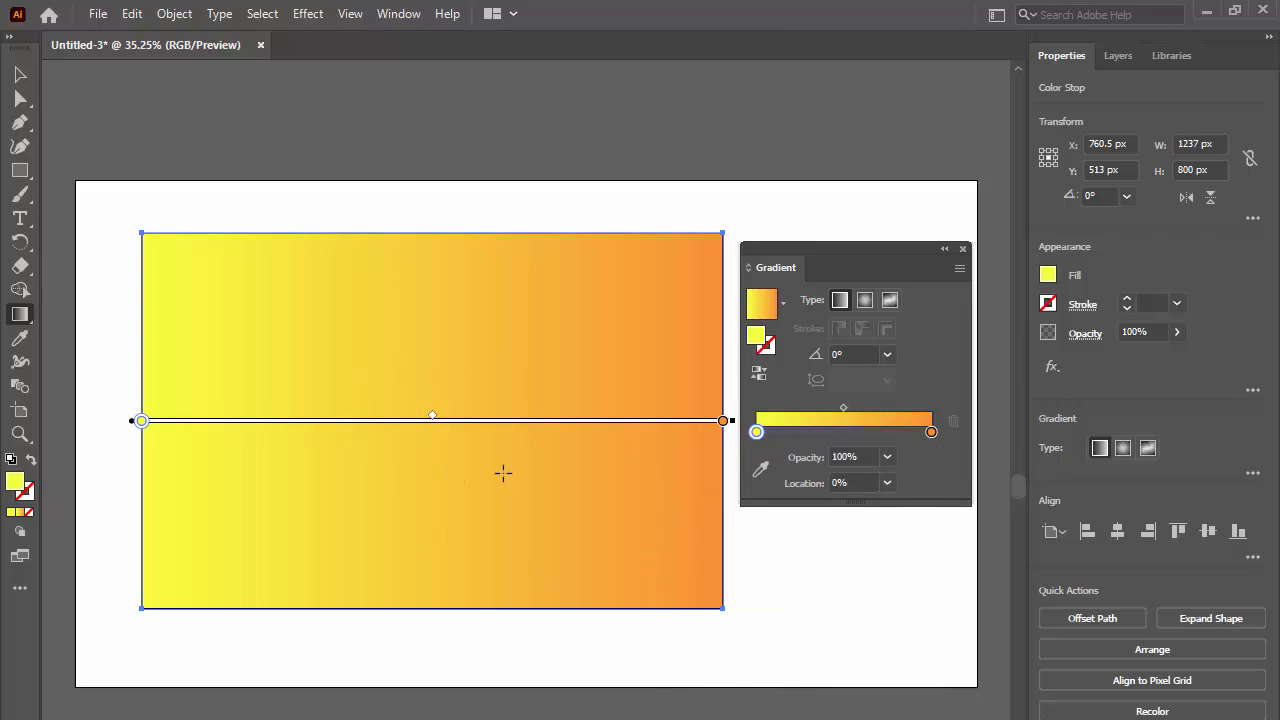
Add a crimson E9003A stop near the middle of the gradient and move it to about 76%.
{"action": "double_click", "coordinate": [848, 432]}
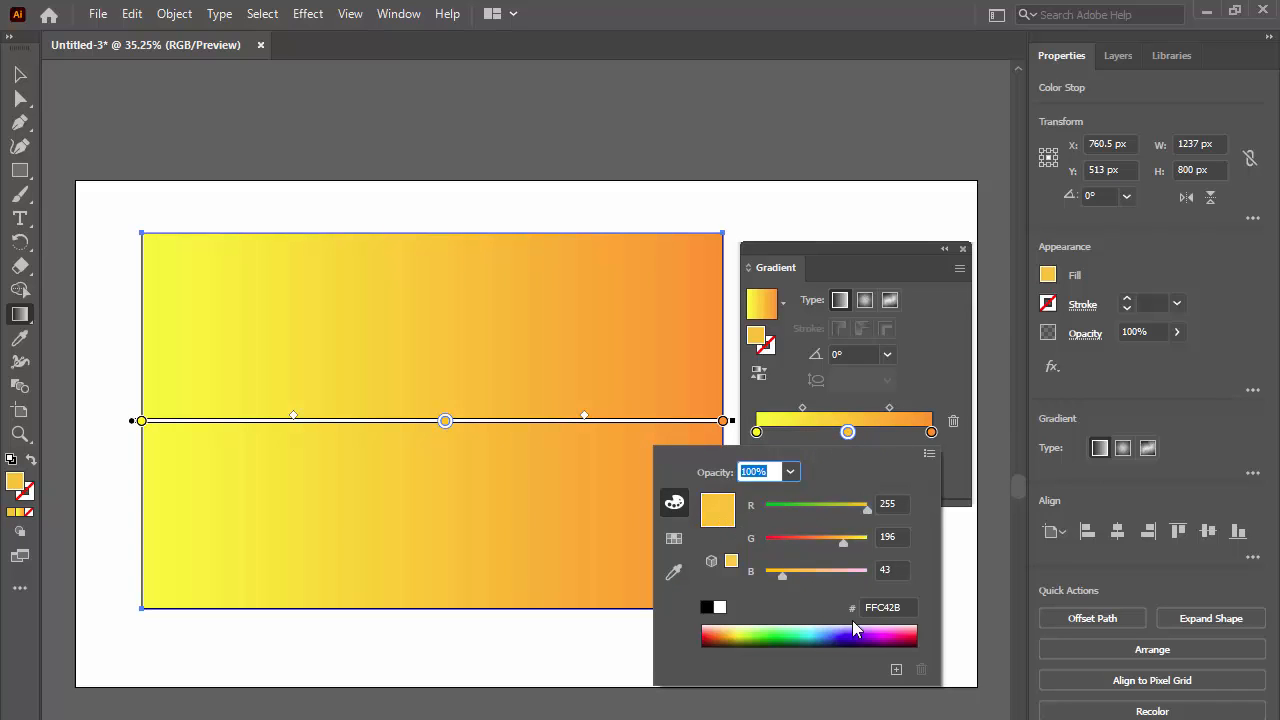
{"action": "left_click", "coordinate": [913, 628]}
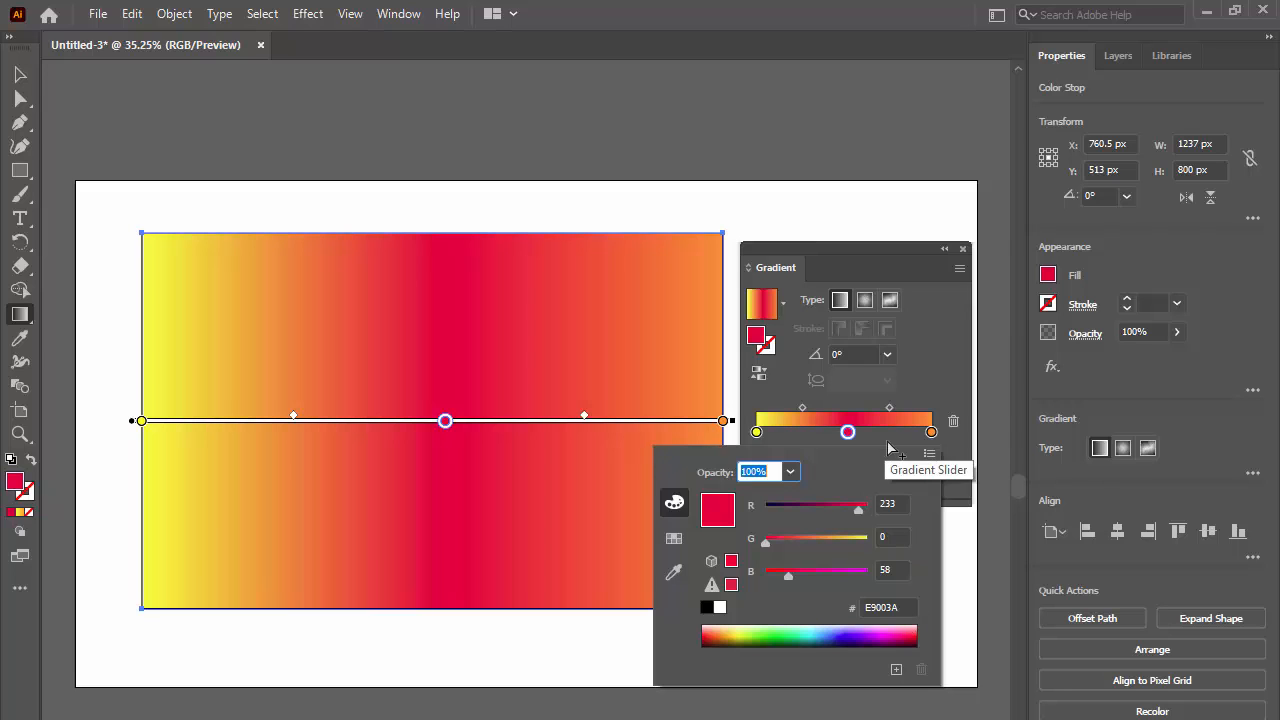
{"action": "left_click", "coordinate": [959, 450]}
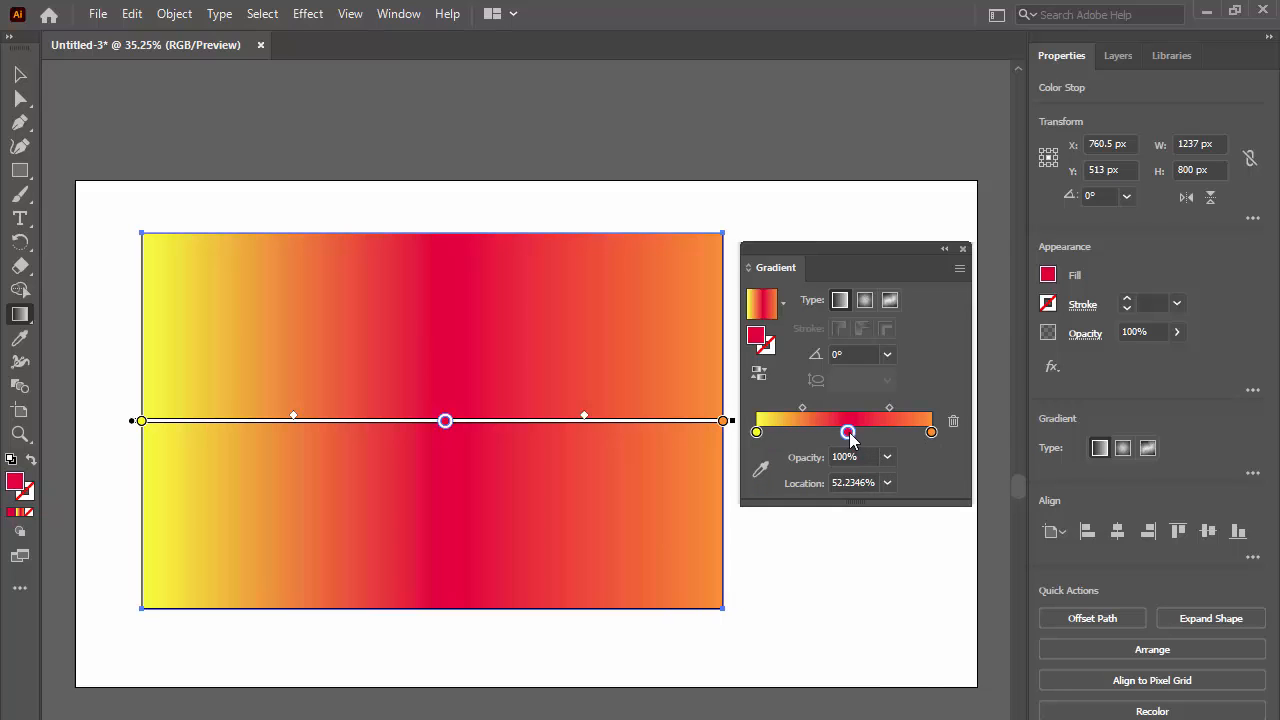
{"action": "mouse_move", "coordinate": [848, 432]}
{"action": "left_mouse_down"}
{"action": "mouse_move", "coordinate": [866, 434]}
{"action": "mouse_move", "coordinate": [806, 434]}
{"action": "mouse_move", "coordinate": [890, 432]}
{"action": "mouse_move", "coordinate": [838, 433]}
{"action": "left_mouse_up"}
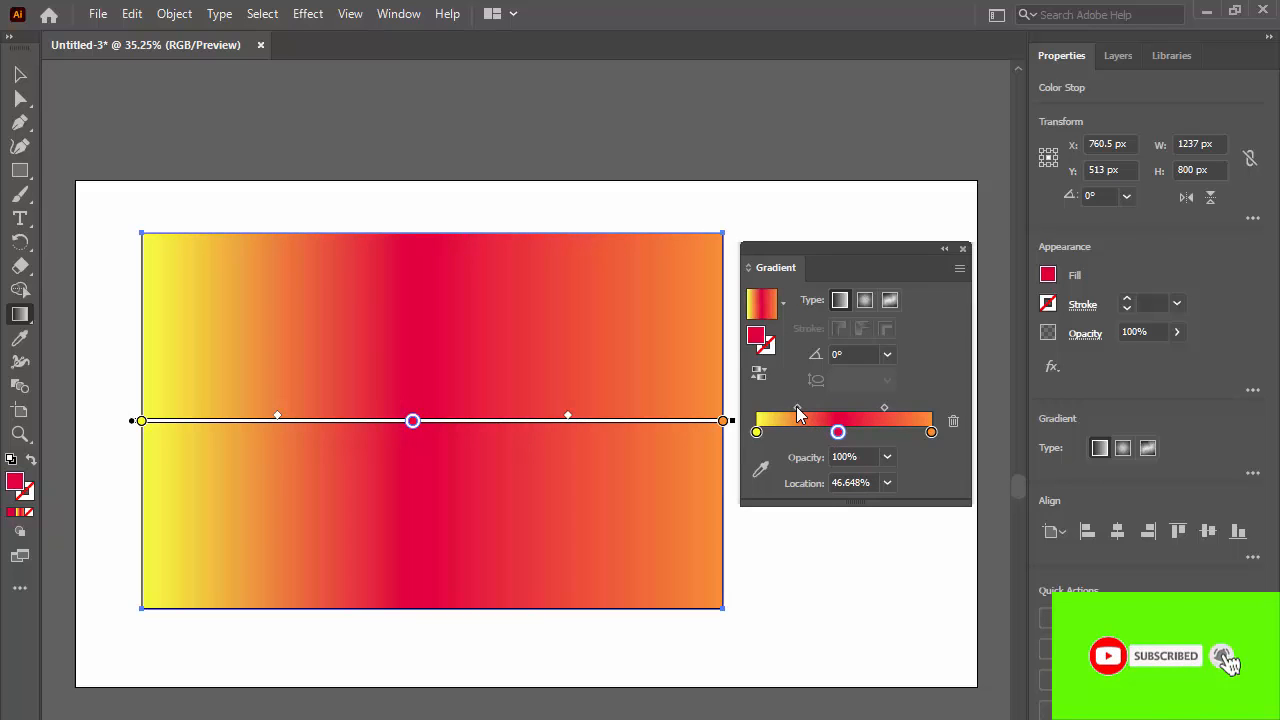
{"action": "left_click_drag", "start_coordinate": [839, 435], "coordinate": [893, 441]}
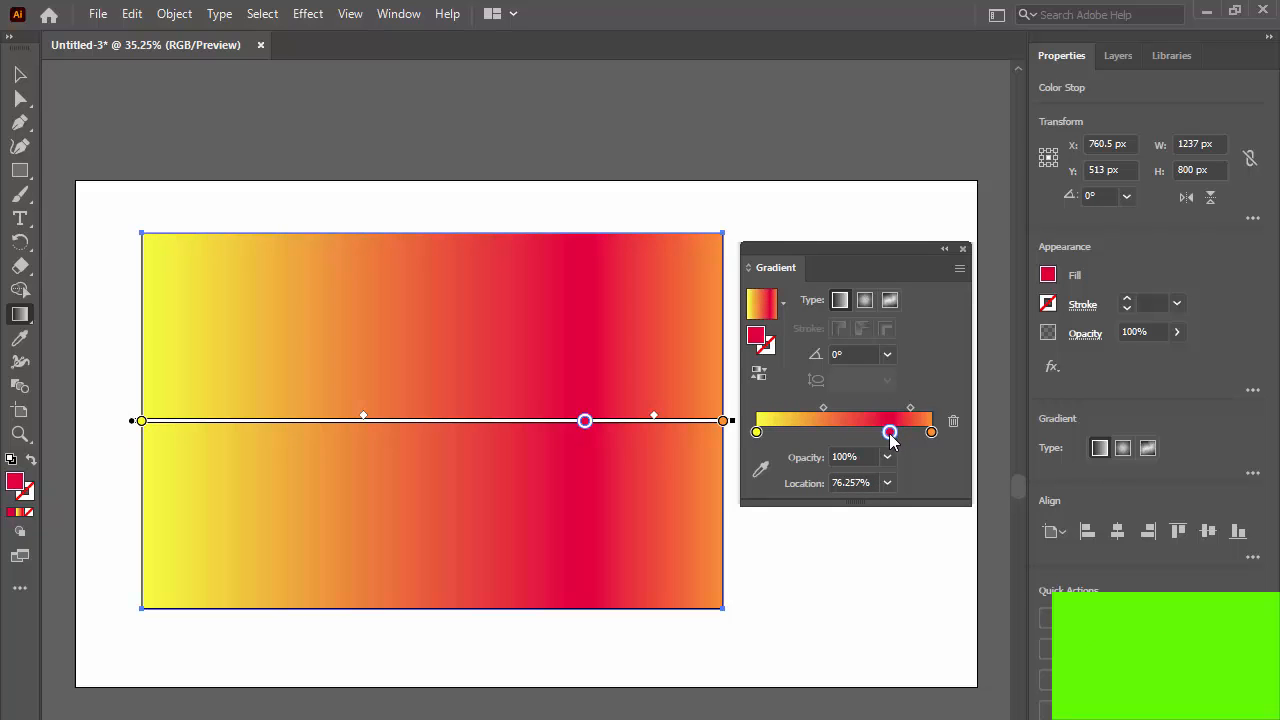
Add a green 00D437 stop at about 45% between the yellow and crimson stops.
{"action": "double_click", "coordinate": [838, 437]}
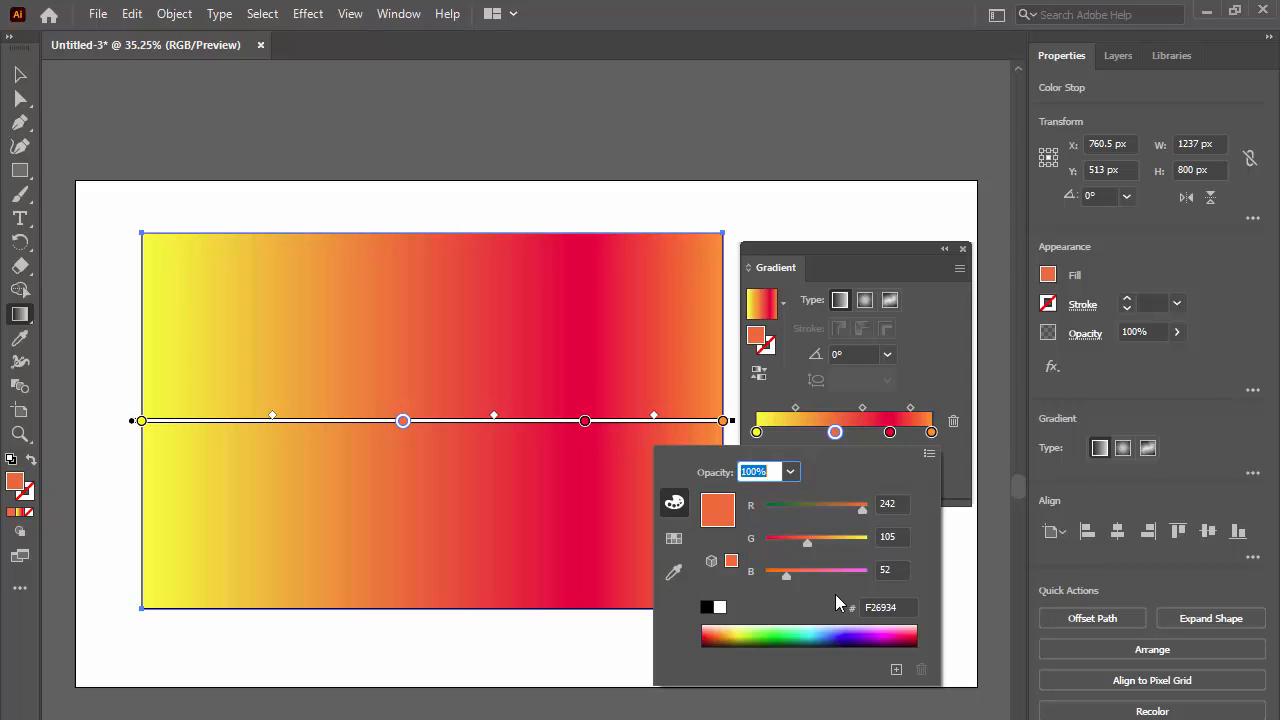
{"action": "left_click", "coordinate": [786, 634]}
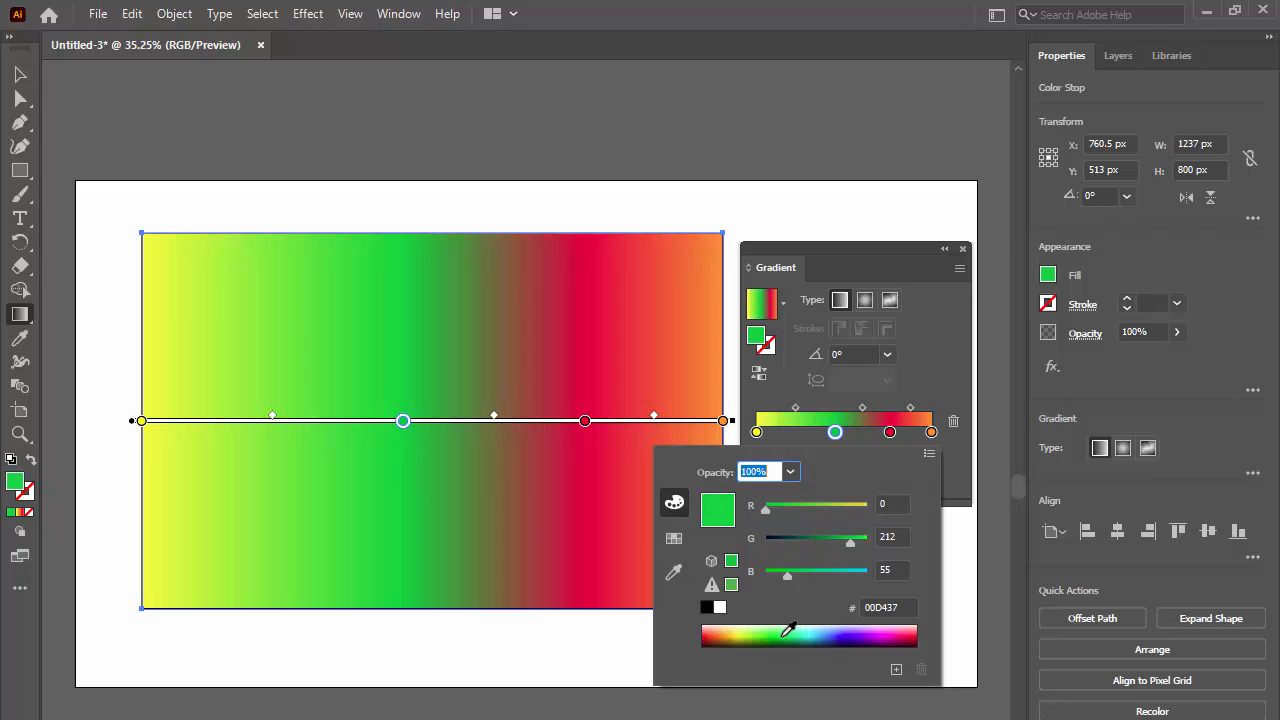
{"action": "left_click", "coordinate": [957, 474]}
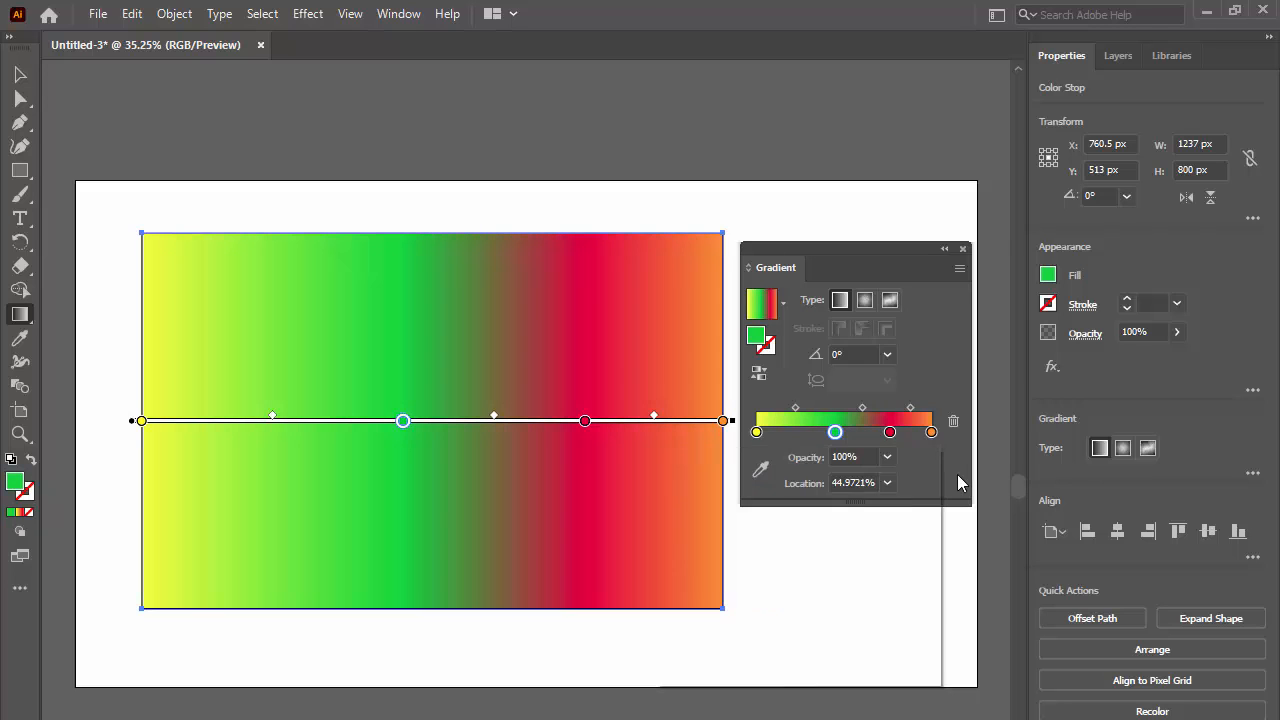
Shift the green and crimson stops toward the orange end and the yellow stop slightly inward, and add a blue 0066D4 stop at about 27%.
{"action": "mouse_move", "coordinate": [757, 440]}
{"action": "left_mouse_down"}
{"action": "mouse_move", "coordinate": [903, 438]}
{"action": "mouse_move", "coordinate": [756, 436]}
{"action": "left_mouse_up"}
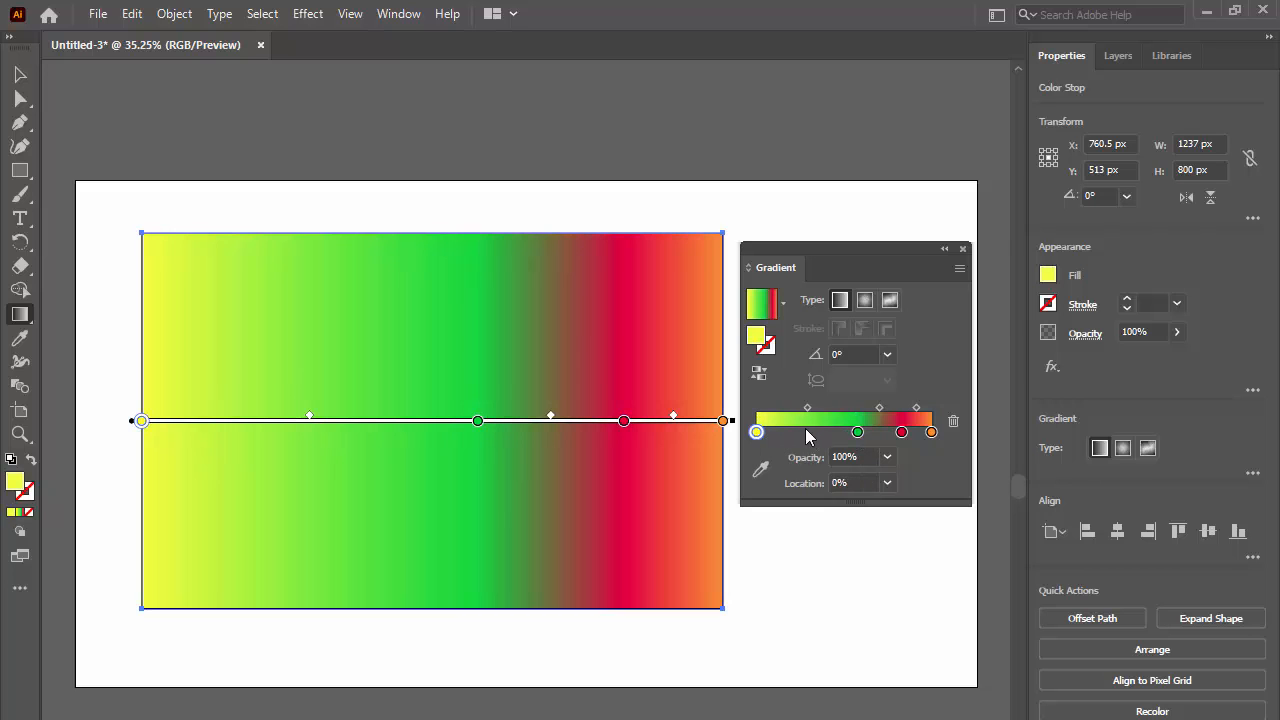
{"action": "left_click_drag", "start_coordinate": [757, 434], "coordinate": [764, 434]}
{"action": "double_click", "coordinate": [804, 434]}
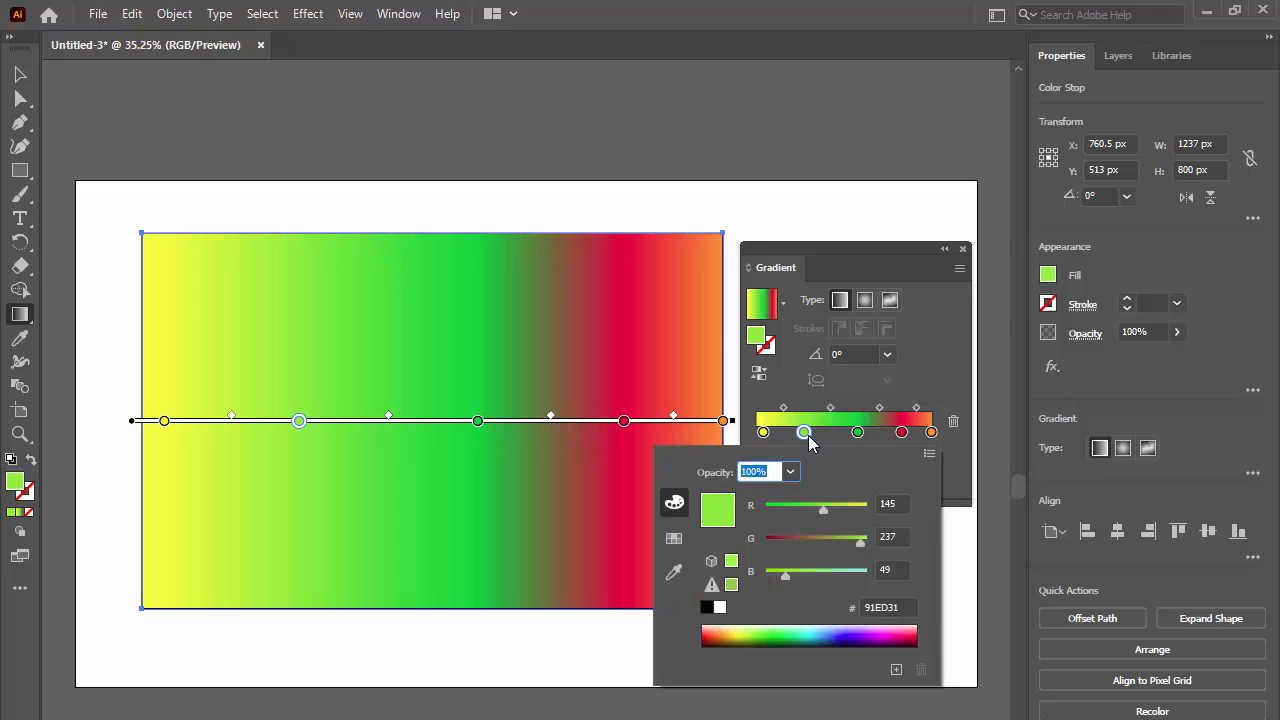
{"action": "left_click", "coordinate": [829, 634]}
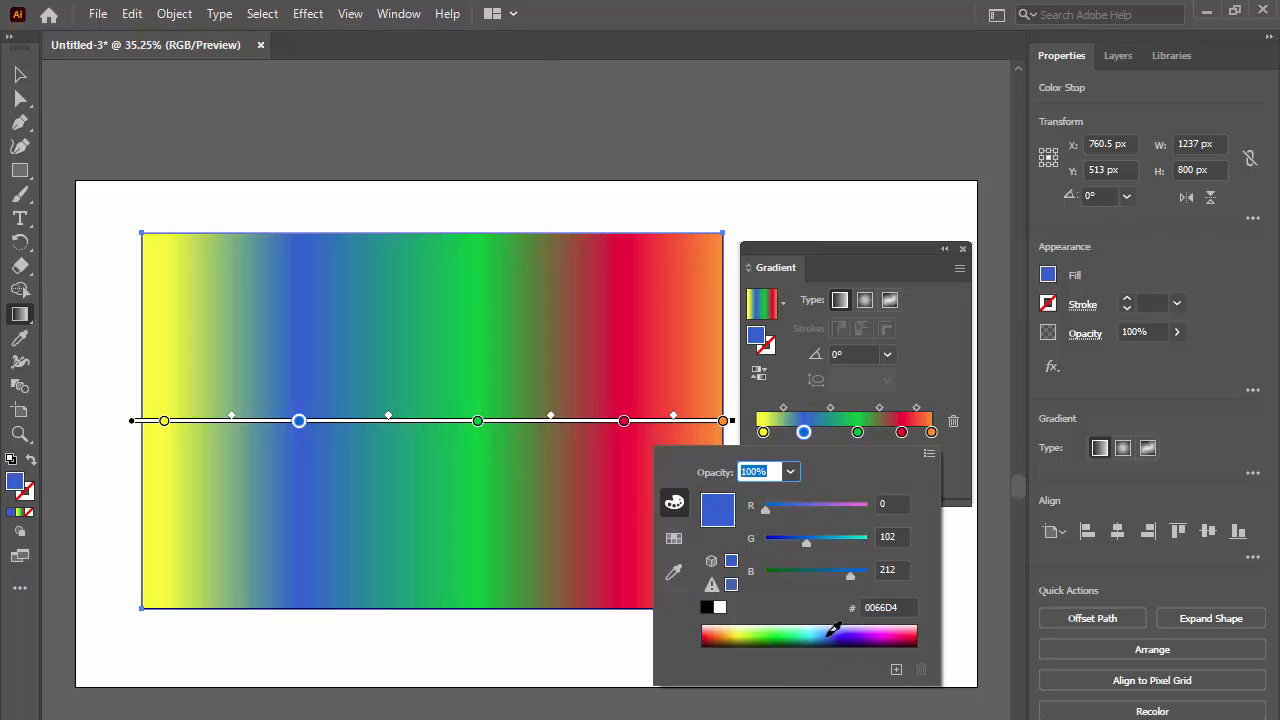
{"action": "left_click", "coordinate": [958, 487]}
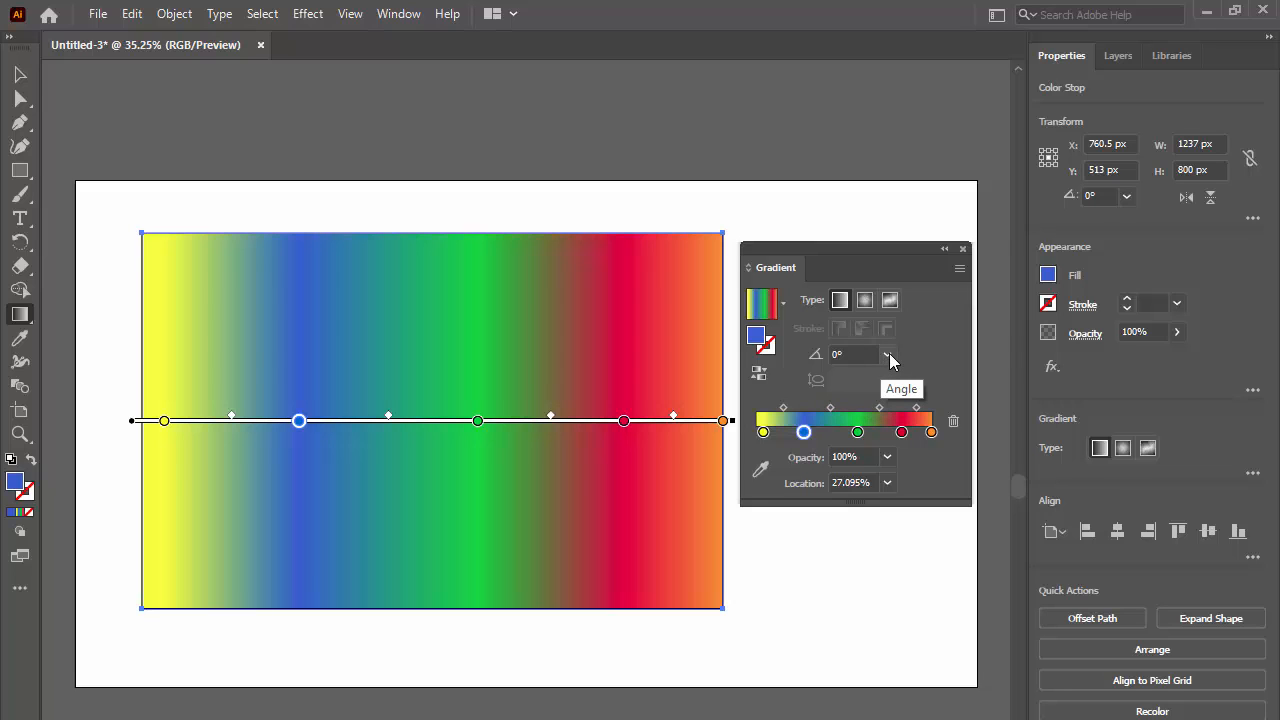
Try gradient angles of 90°, 60° and 30° on the rectangle's fill, and set the angle to 45°.
{"action": "left_click", "coordinate": [887, 356]}
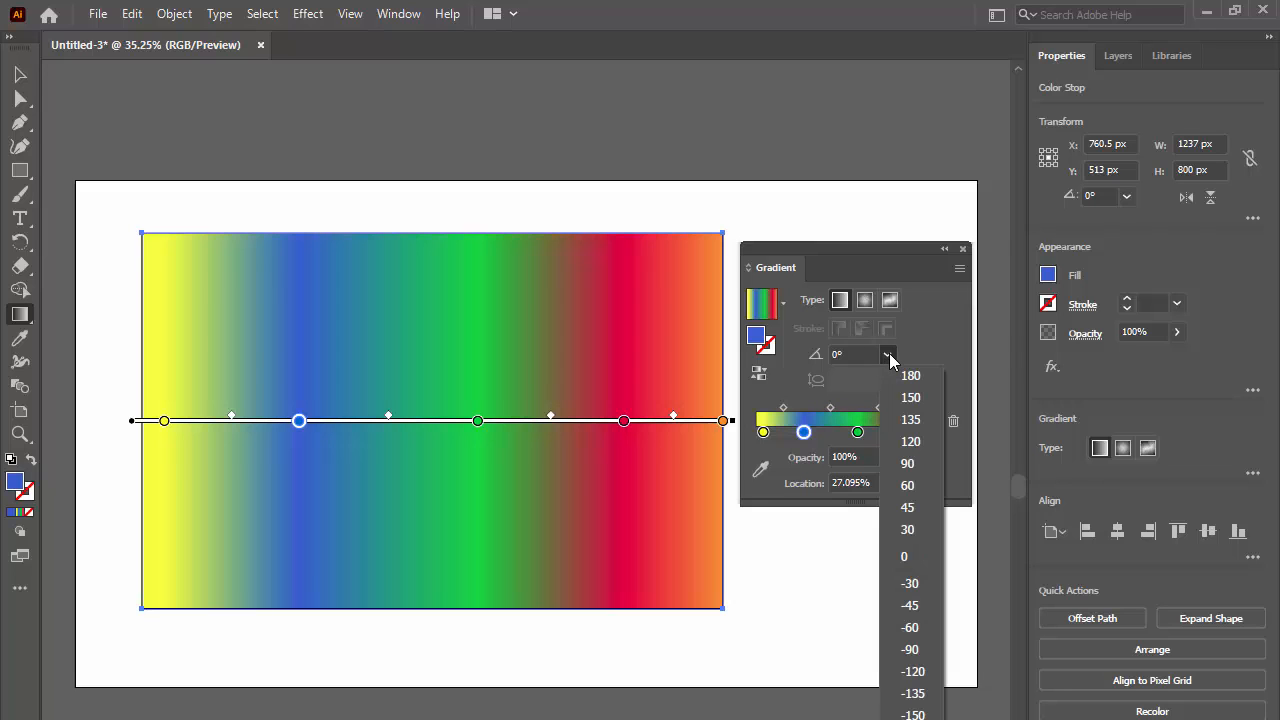
{"action": "left_click", "coordinate": [906, 463]}
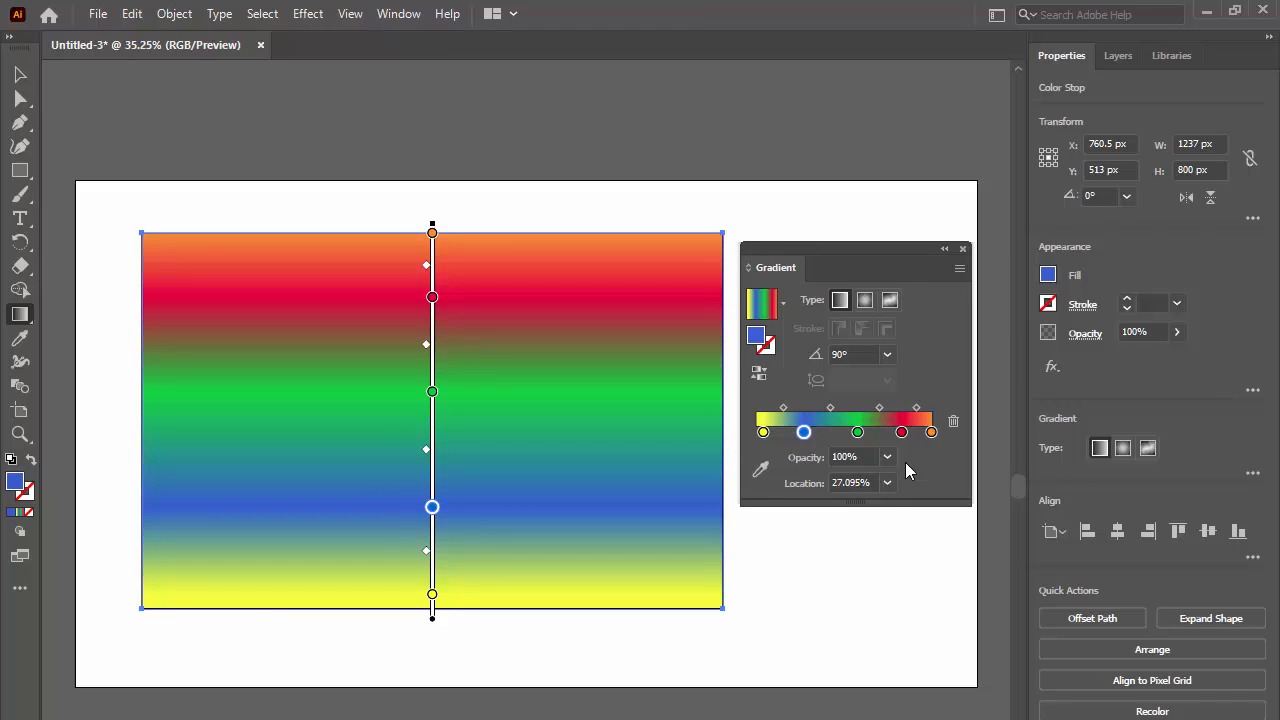
{"action": "left_click", "coordinate": [886, 356]}
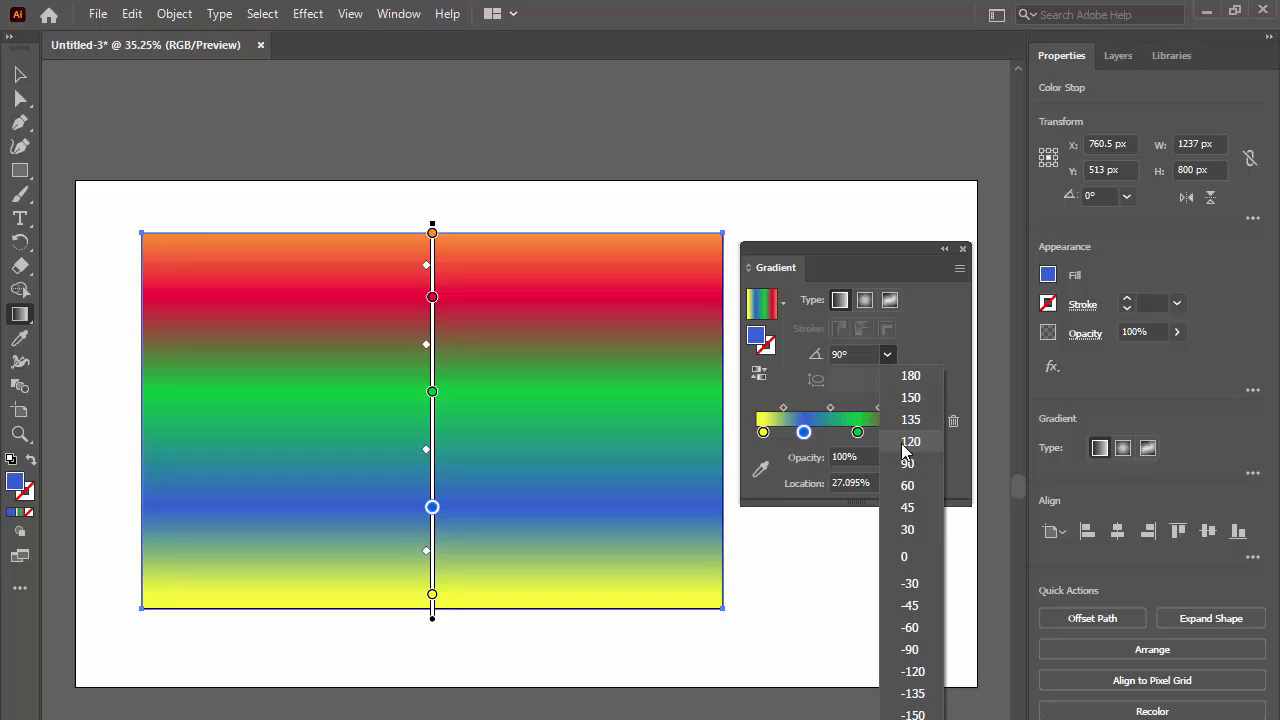
{"action": "left_click", "coordinate": [899, 485]}
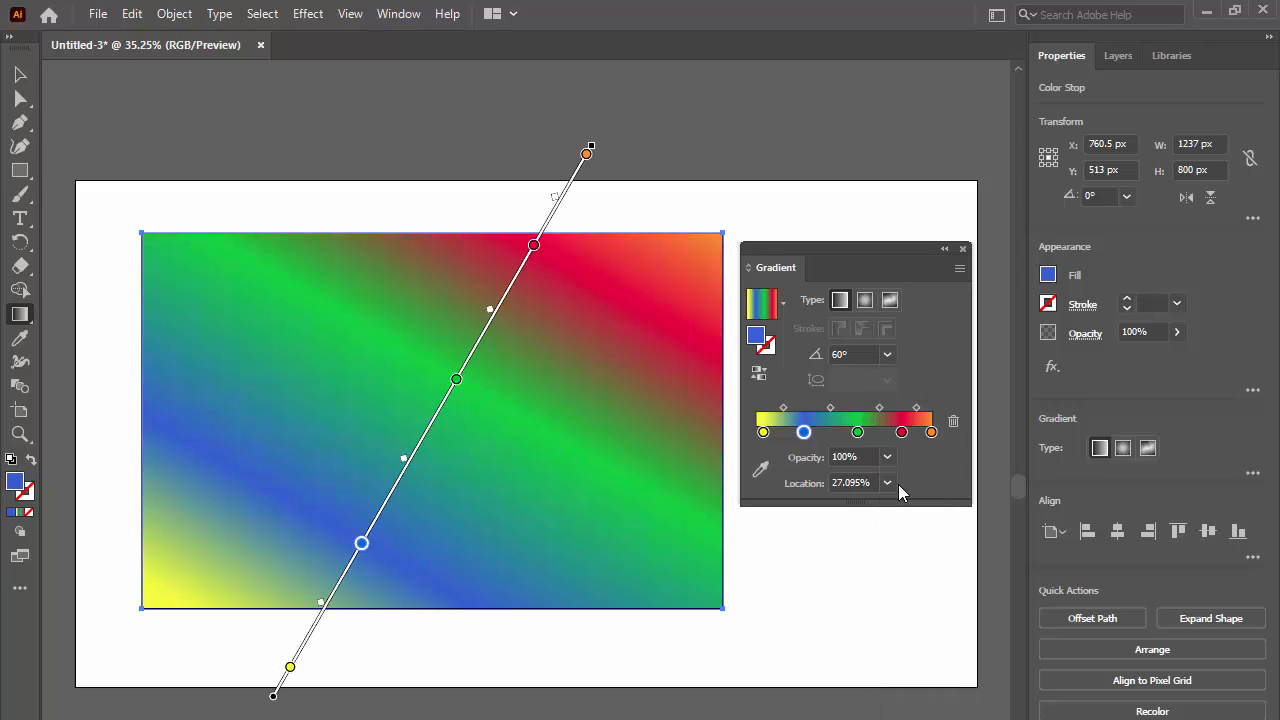
{"action": "left_click", "coordinate": [887, 355]}
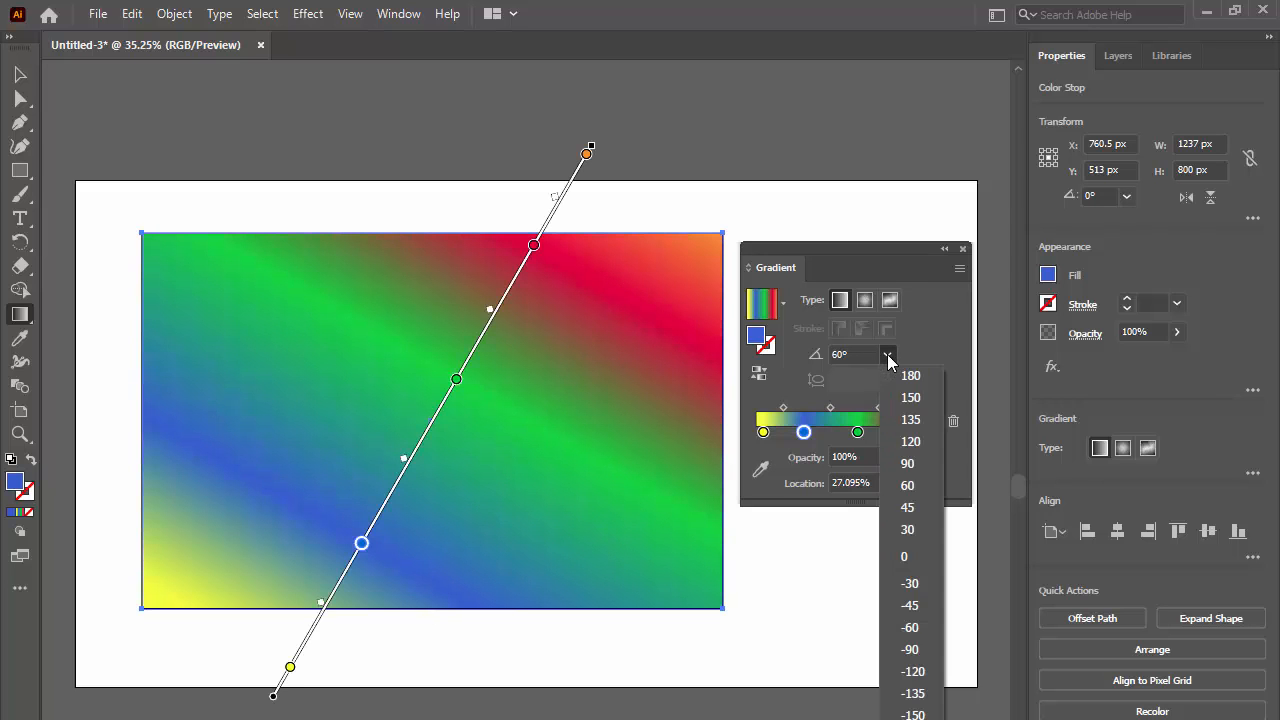
{"action": "left_click", "coordinate": [908, 530]}
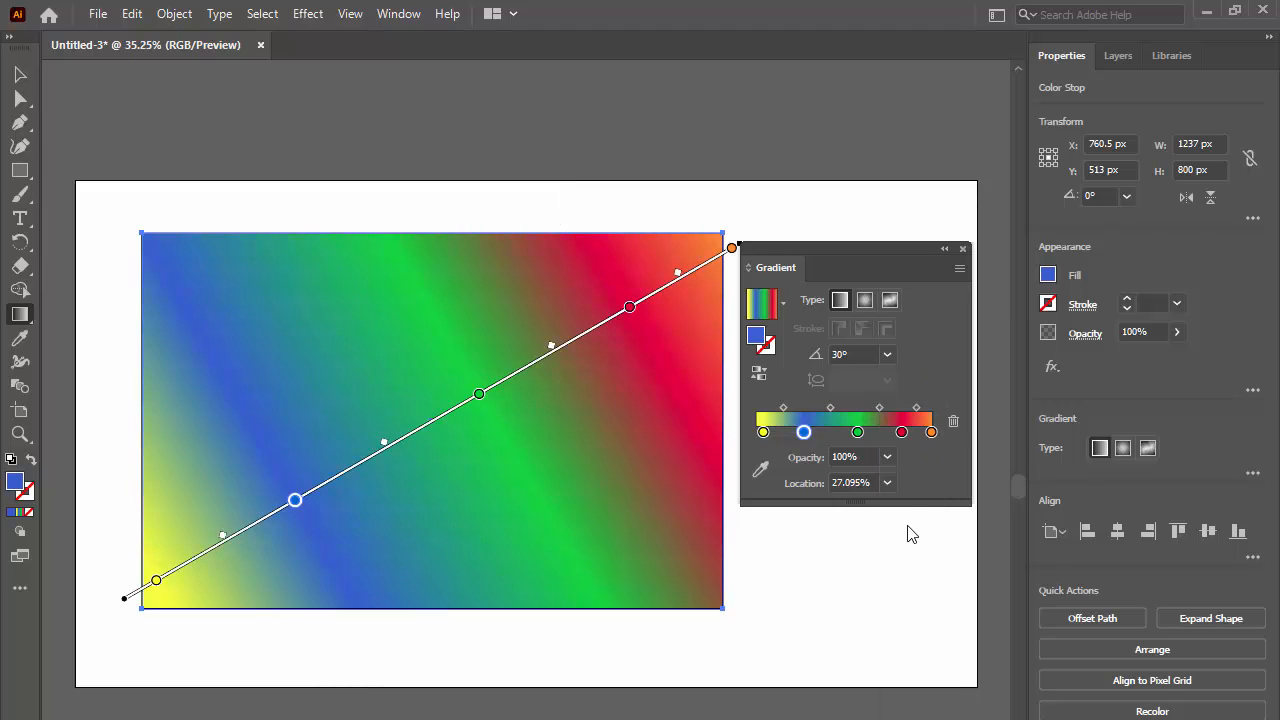
{"action": "left_click", "coordinate": [887, 355]}
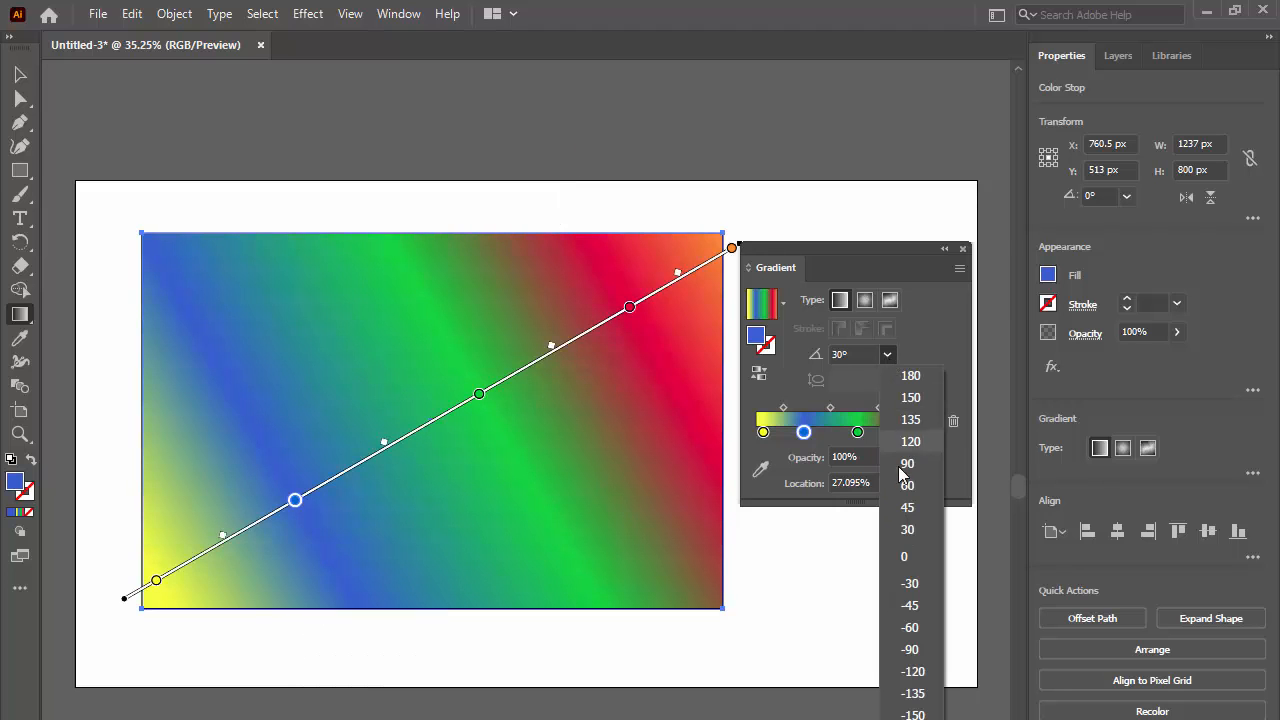
{"action": "left_click", "coordinate": [908, 509]}
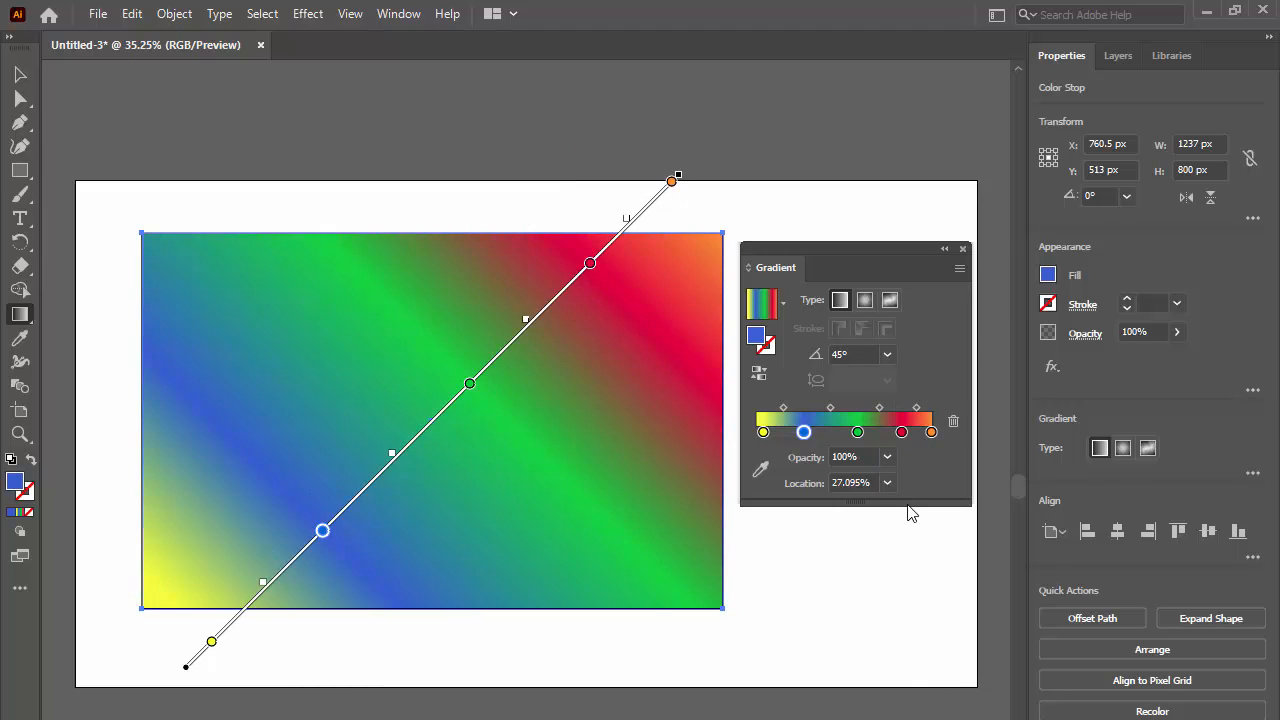
Shift the yellow, blue and green stops toward the orange end, green to about 61%, and switch the gradient to radial and back to linear.
{"action": "left_click_drag", "start_coordinate": [763, 432], "coordinate": [865, 439]}
{"action": "left_click", "coordinate": [857, 432]}
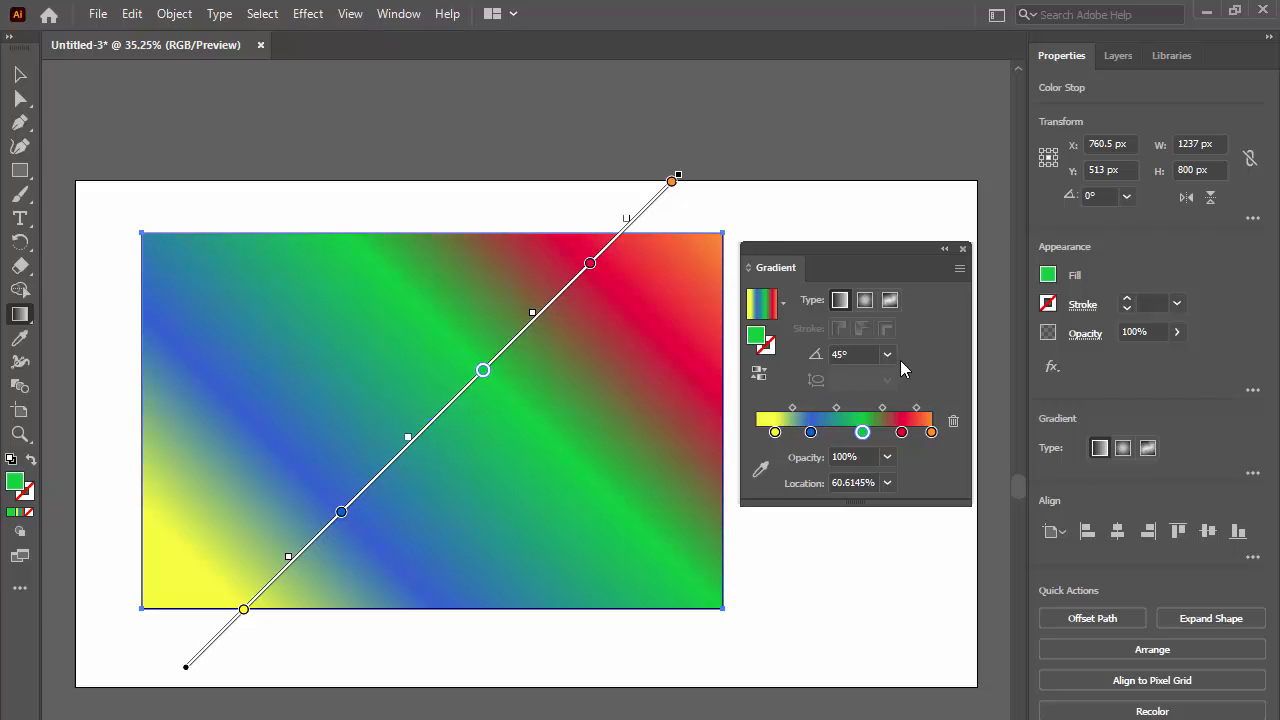
{"action": "left_click", "coordinate": [865, 302]}
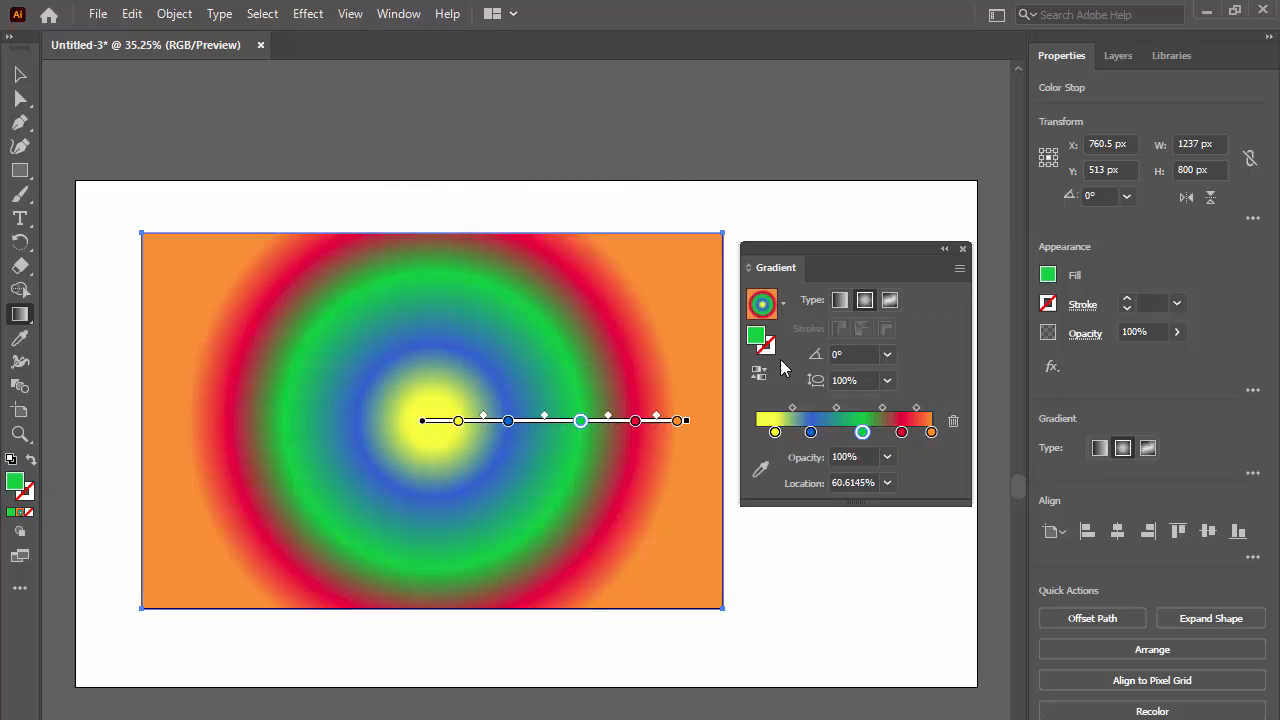
{"action": "left_click", "coordinate": [839, 302]}
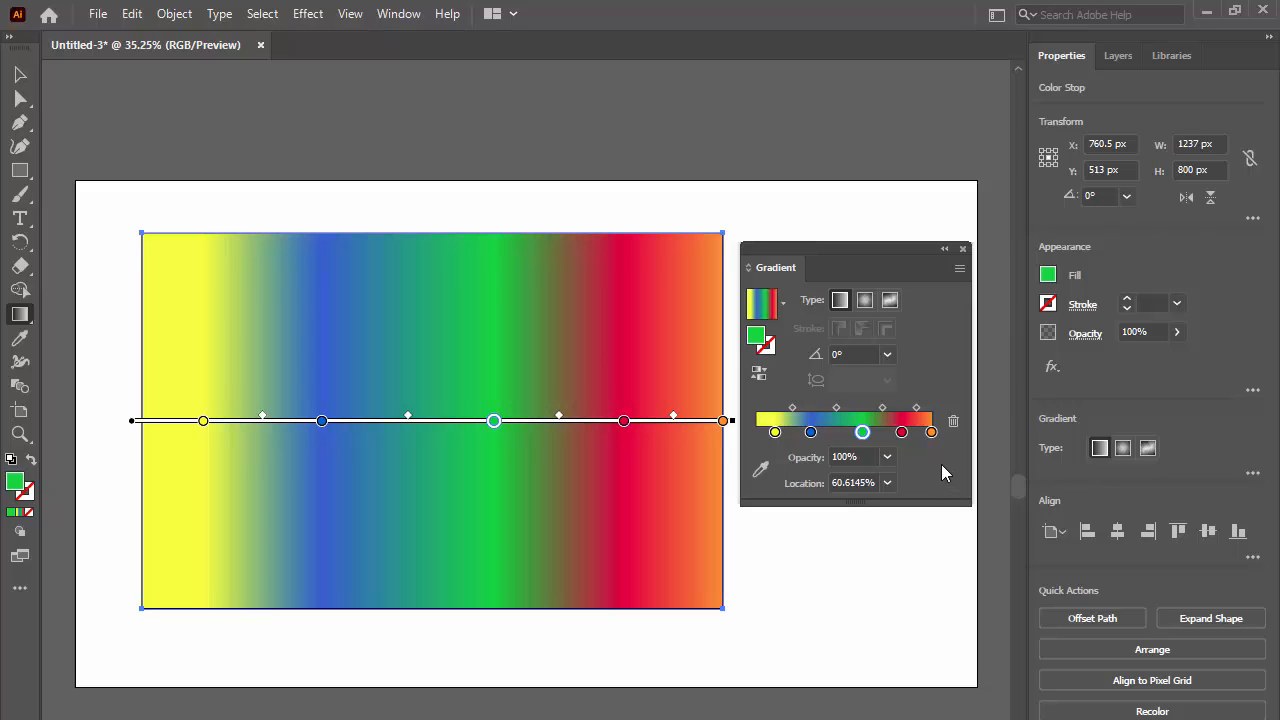
Try opacities of 90%, 80%, 70%, 60% and 50% on the green stop, and return it to 100%.
{"action": "left_click", "coordinate": [888, 458]}
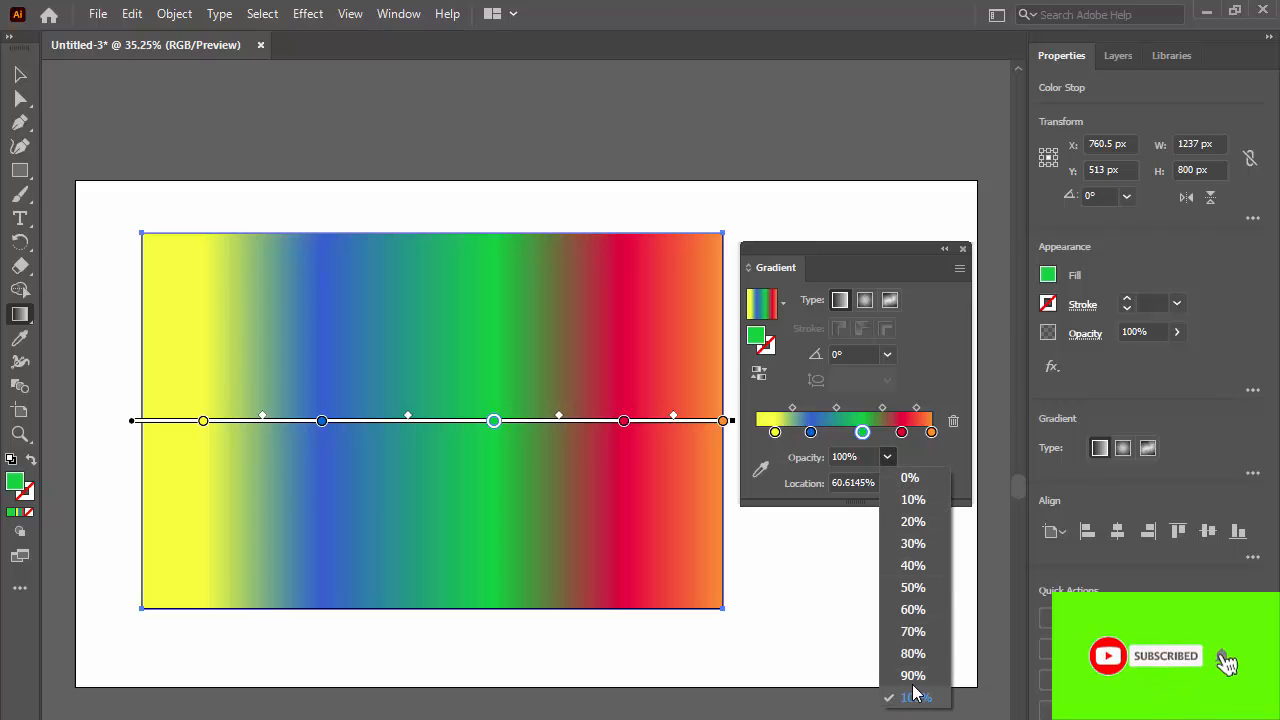
{"action": "left_click", "coordinate": [912, 676]}
{"action": "left_click", "coordinate": [888, 458]}
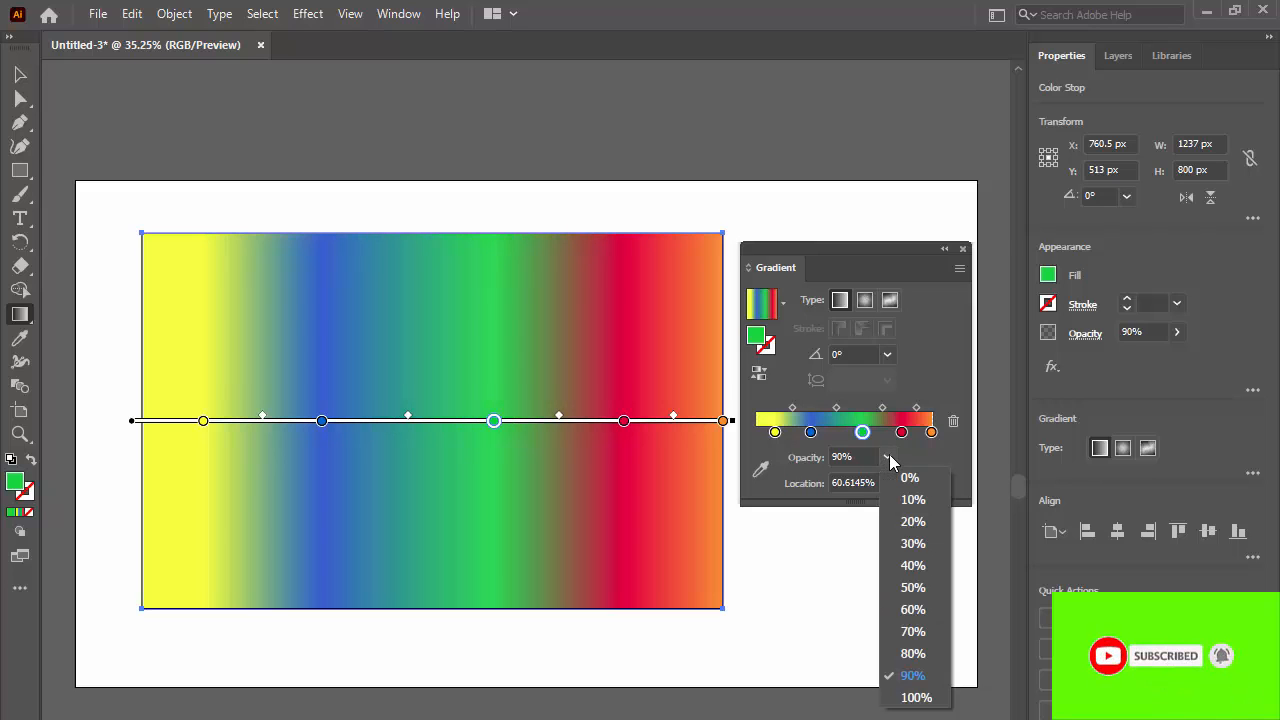
{"action": "left_click", "coordinate": [913, 653]}
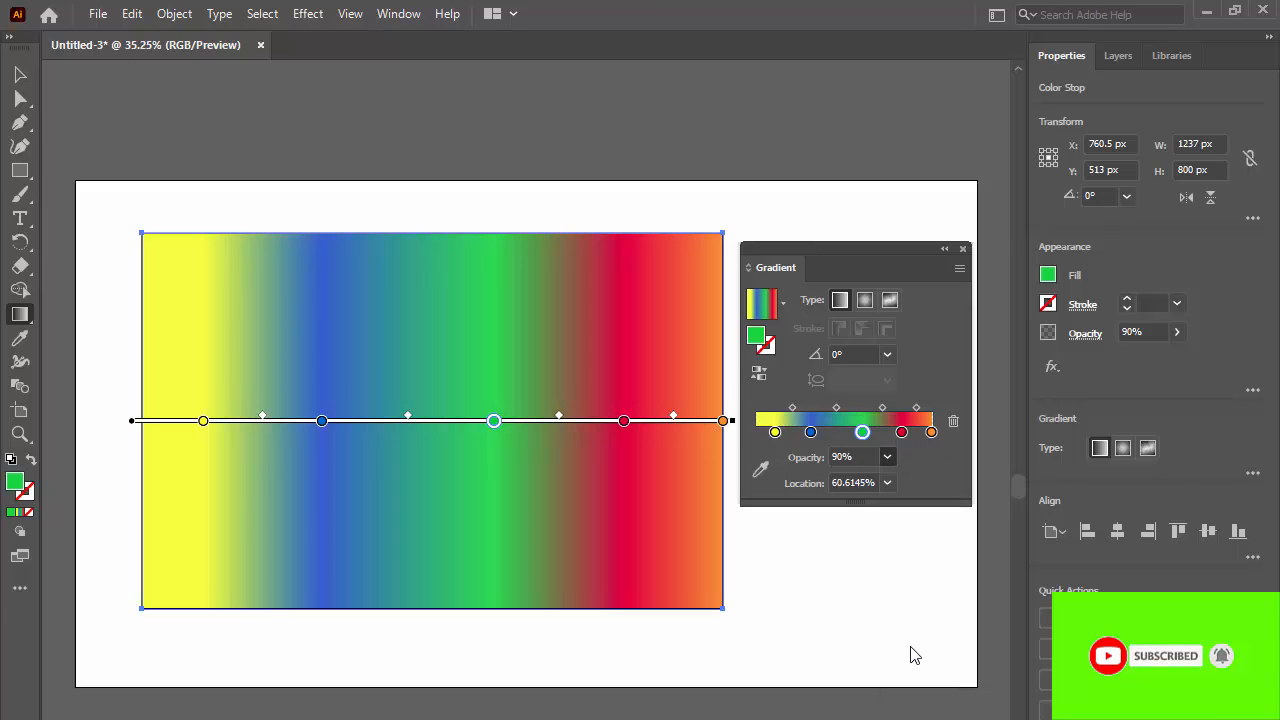
{"action": "left_click", "coordinate": [887, 457]}
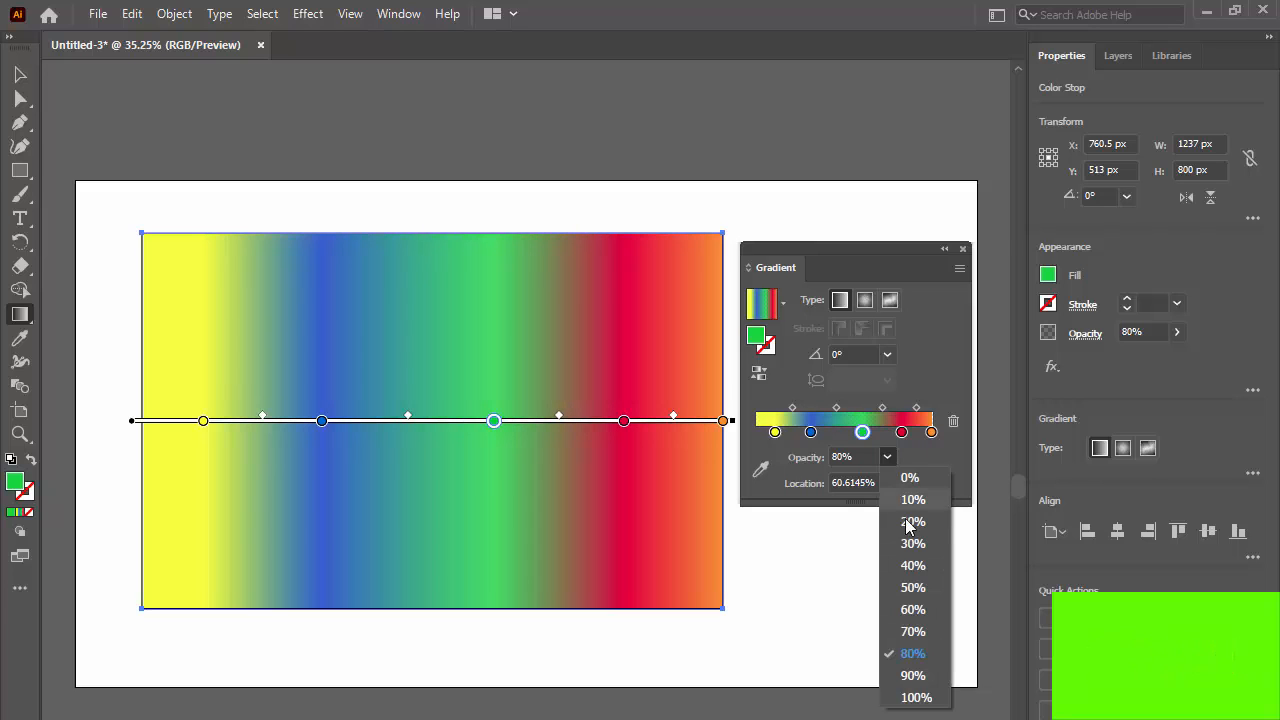
{"action": "left_click", "coordinate": [912, 631]}
{"action": "left_click", "coordinate": [887, 457]}
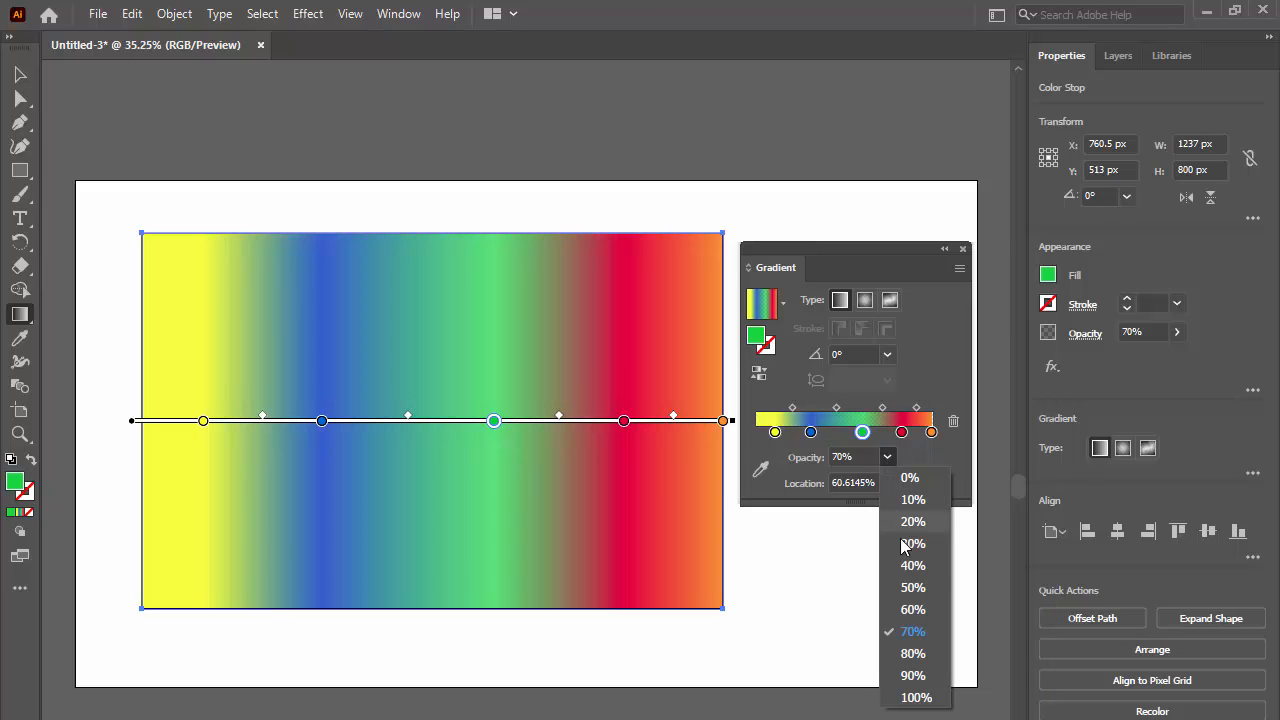
{"action": "left_click", "coordinate": [912, 609]}
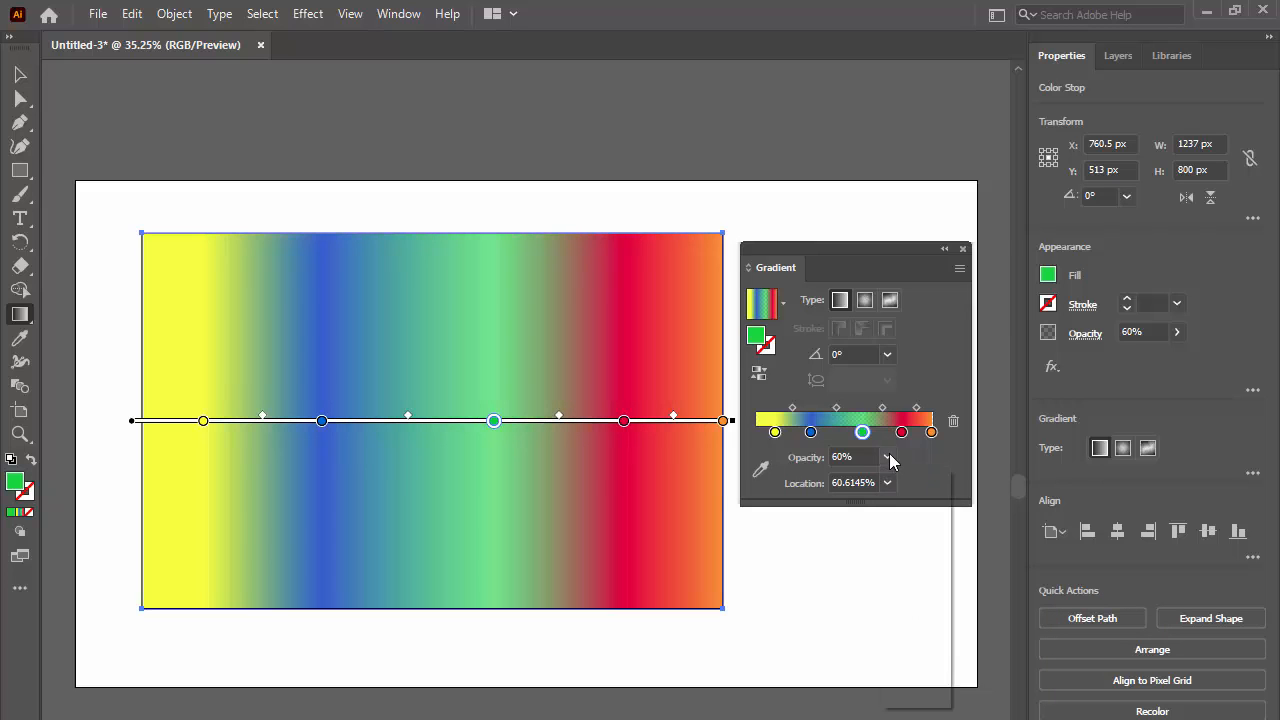
{"action": "left_click", "coordinate": [887, 457]}
{"action": "left_click", "coordinate": [910, 588]}
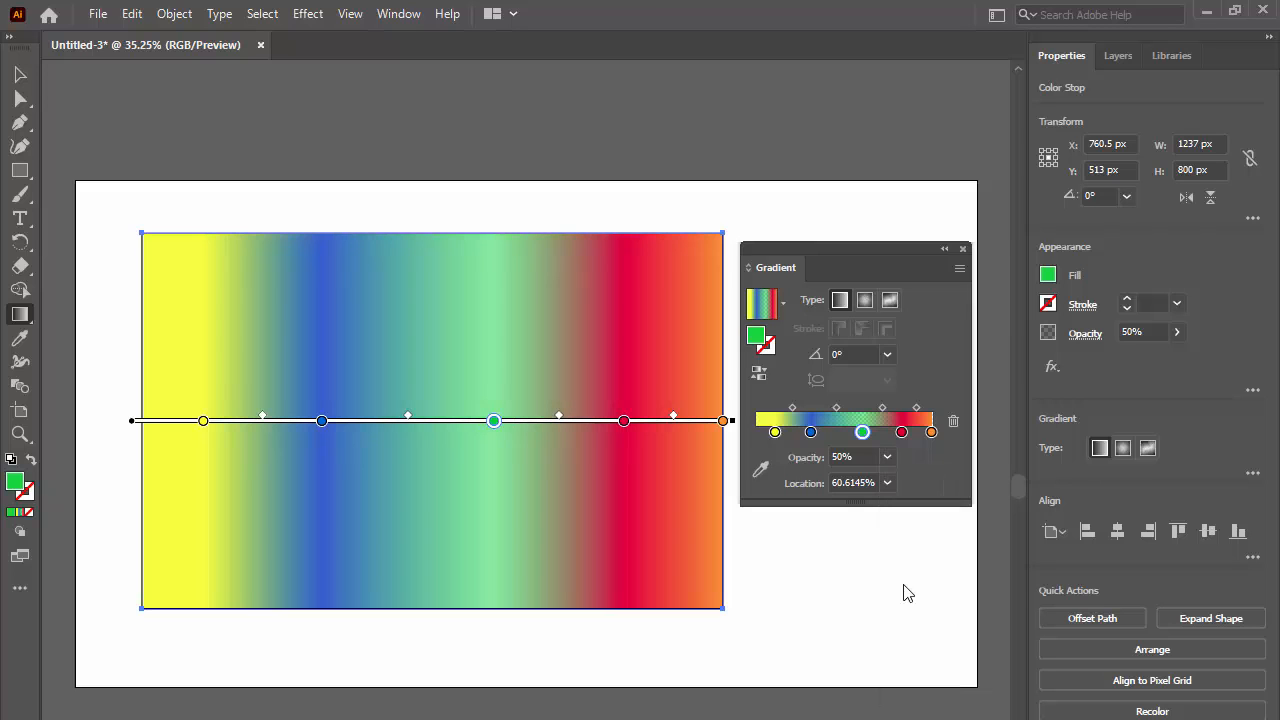
{"action": "left_click", "coordinate": [887, 457]}
{"action": "left_click", "coordinate": [916, 697]}
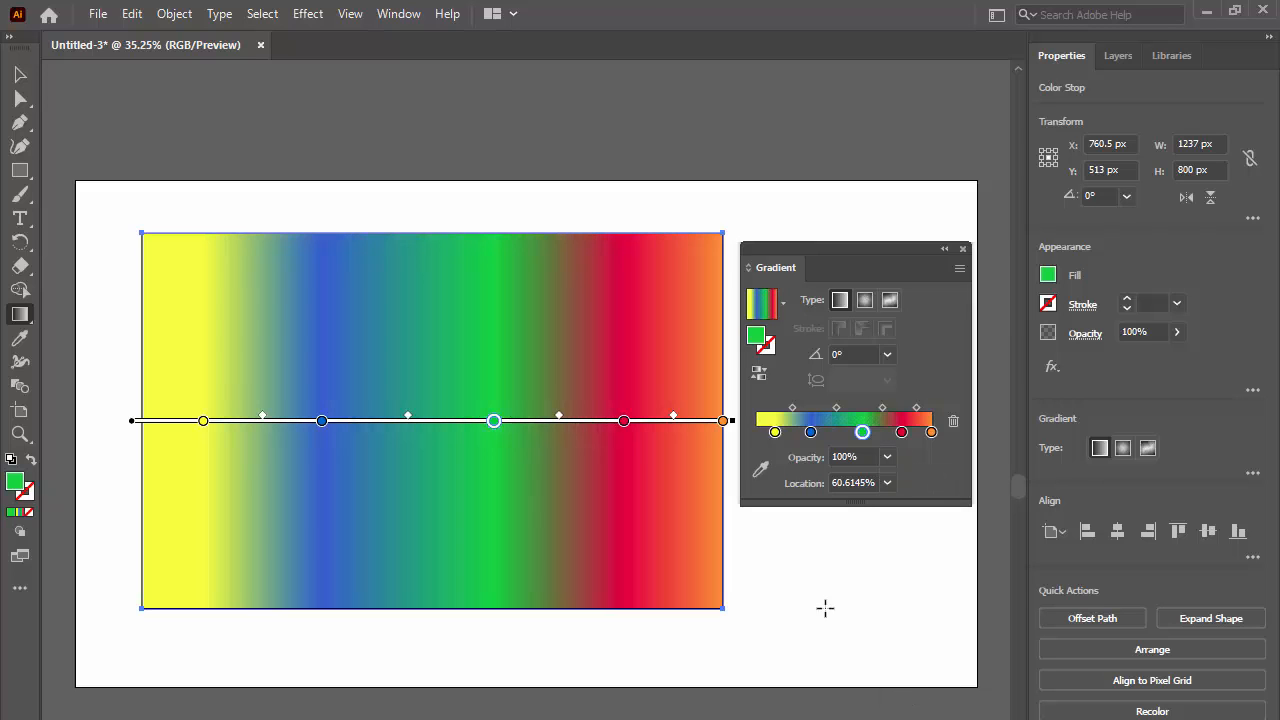
Try opacities of 80% and 60% on the crimson stop, and return it to 100%.
{"action": "left_click", "coordinate": [901, 432]}
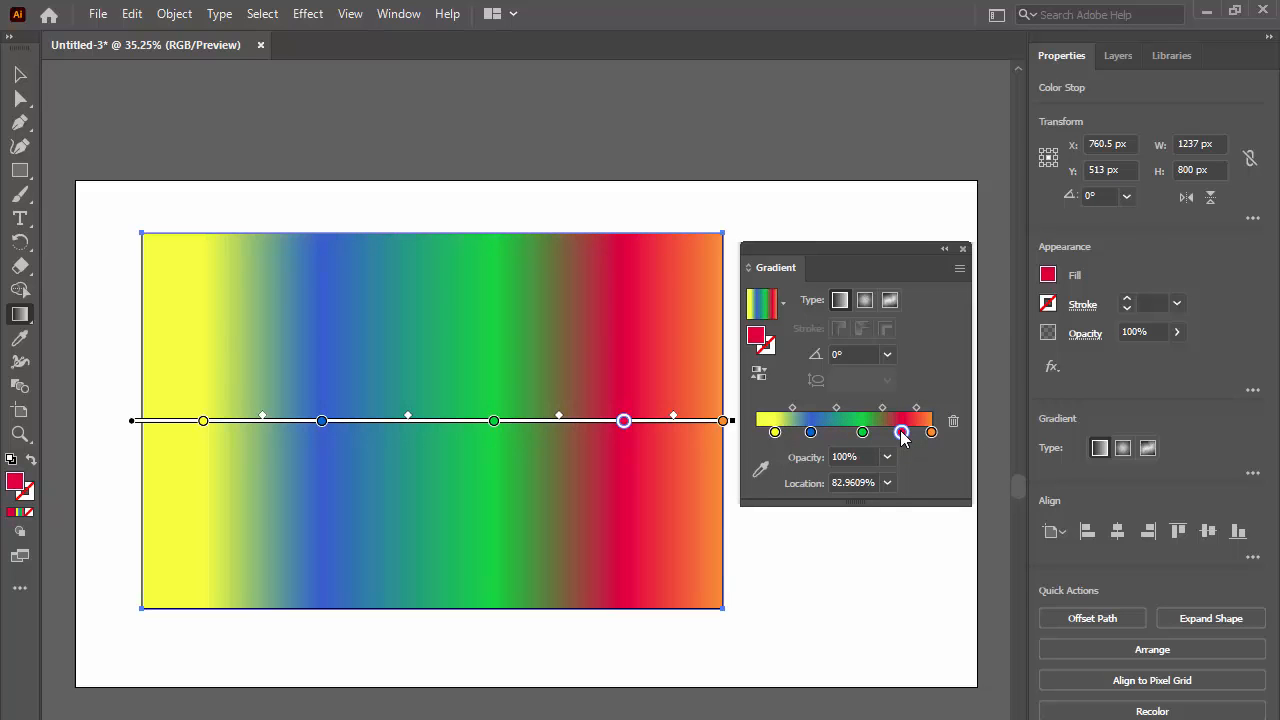
{"action": "left_click", "coordinate": [887, 457]}
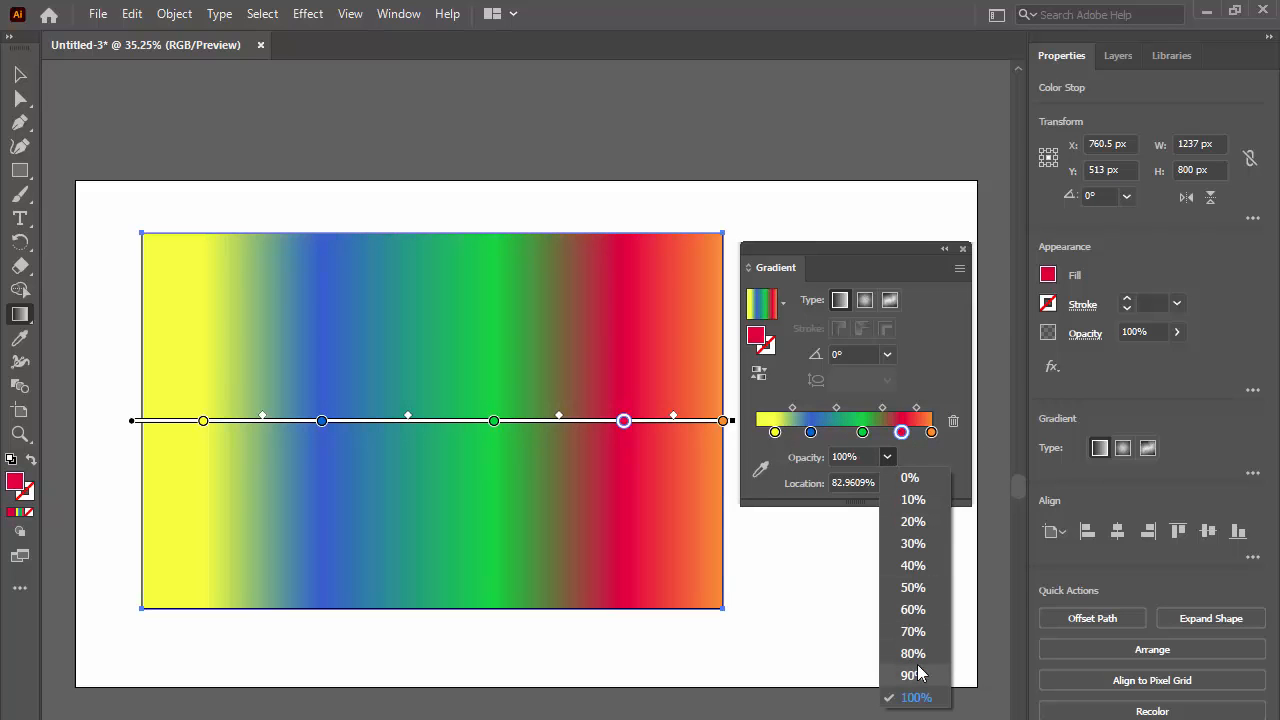
{"action": "left_click", "coordinate": [914, 655]}
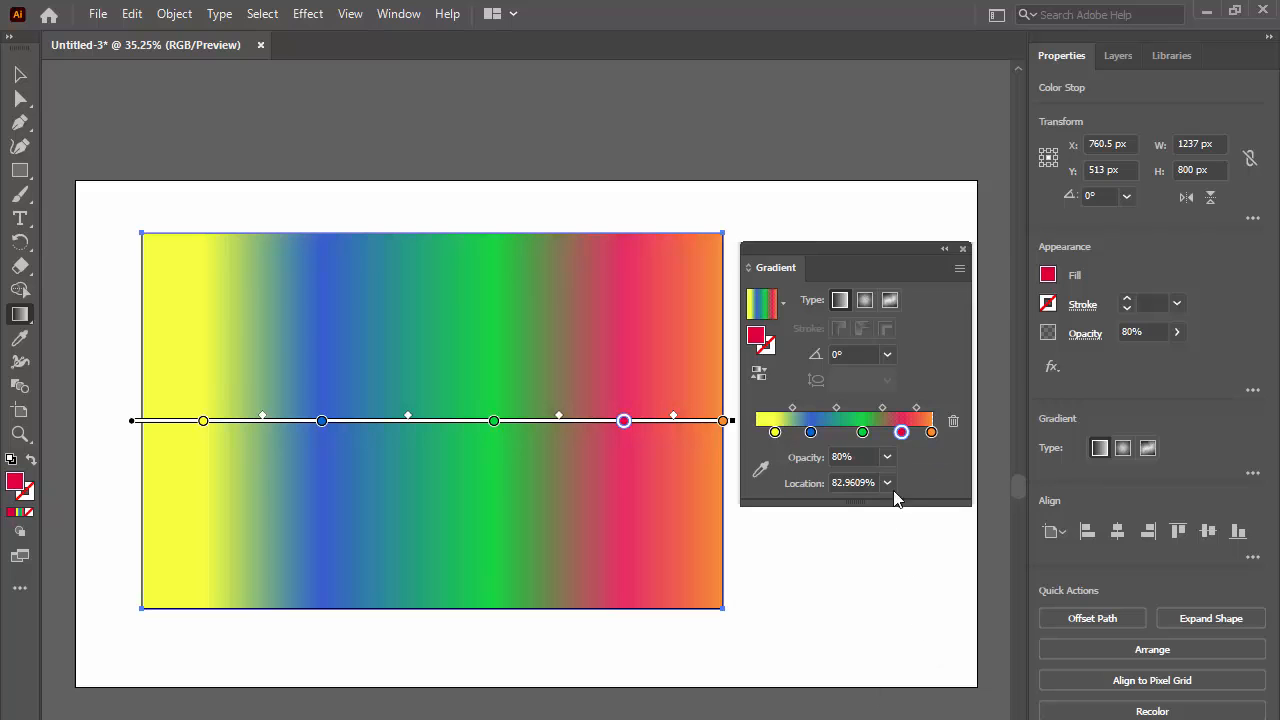
{"action": "left_click", "coordinate": [887, 457]}
{"action": "left_click", "coordinate": [920, 612]}
{"action": "left_click", "coordinate": [887, 457]}
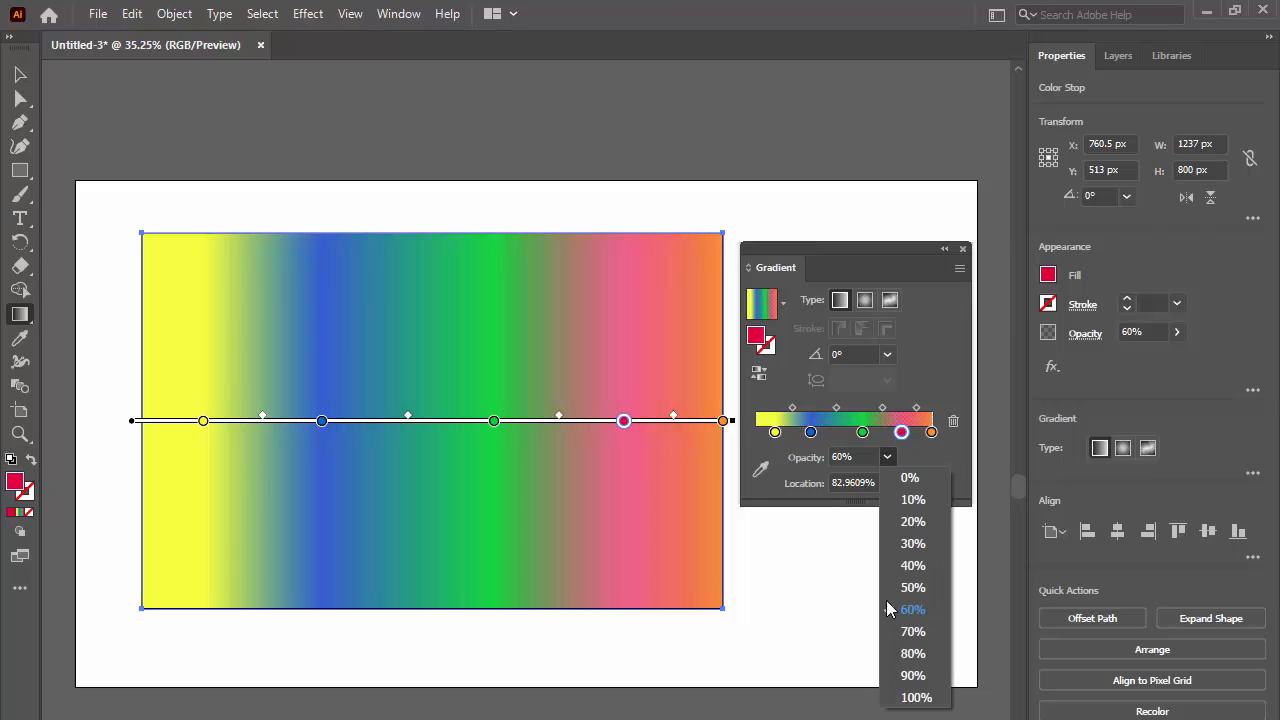
{"action": "left_click", "coordinate": [912, 695]}
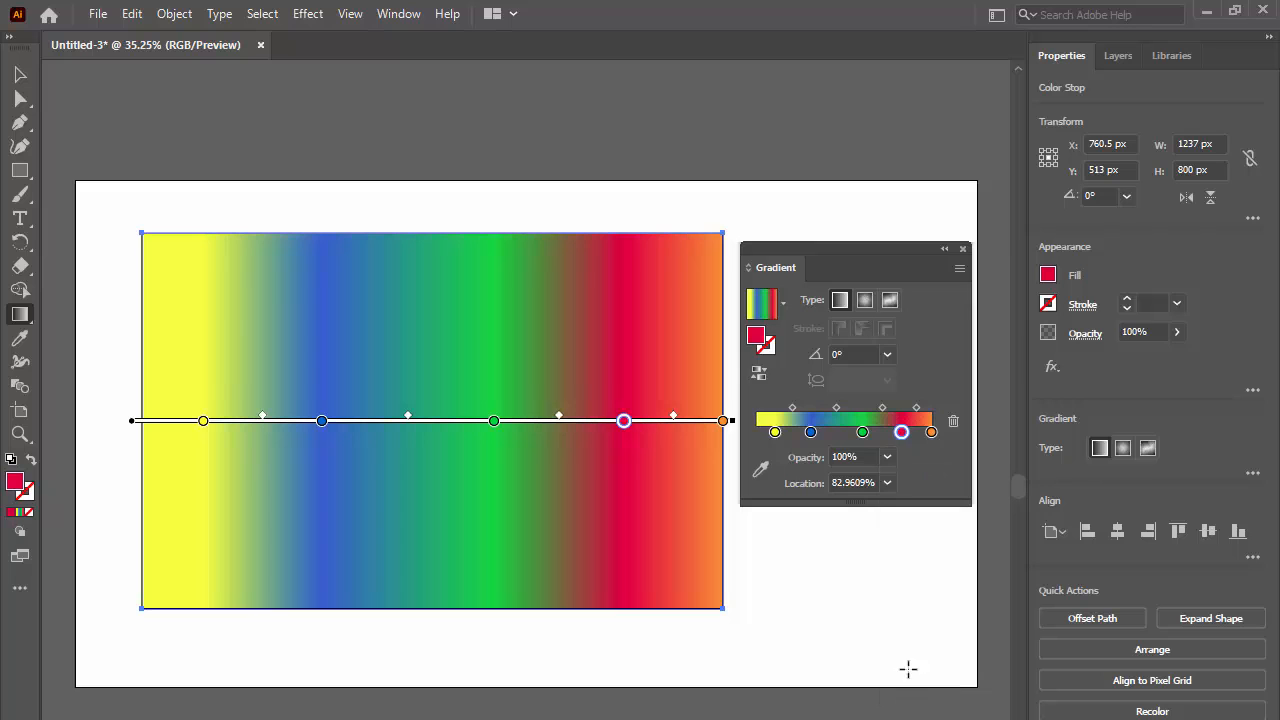
Try opacities of 90%, 80% and 60% on the blue stop, and return it to 100%.
{"action": "left_click", "coordinate": [810, 432]}
{"action": "left_click", "coordinate": [887, 457]}
{"action": "left_click", "coordinate": [914, 674]}
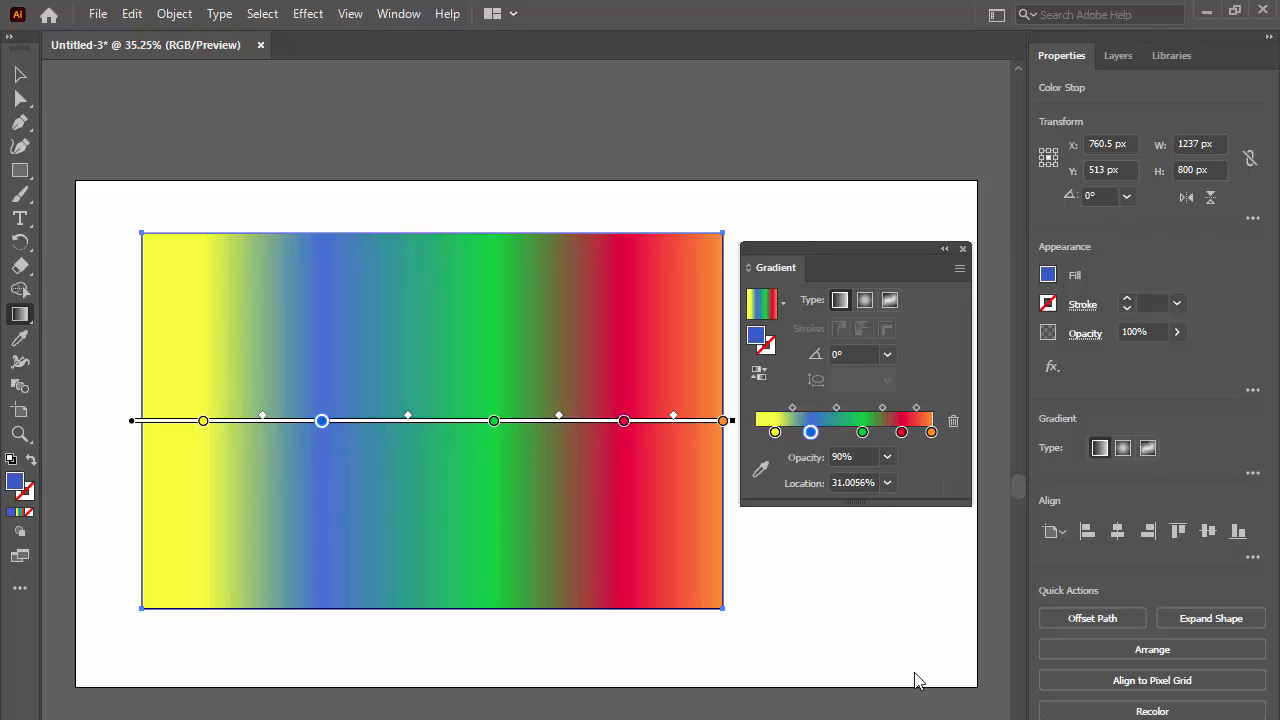
{"action": "left_click", "coordinate": [887, 457]}
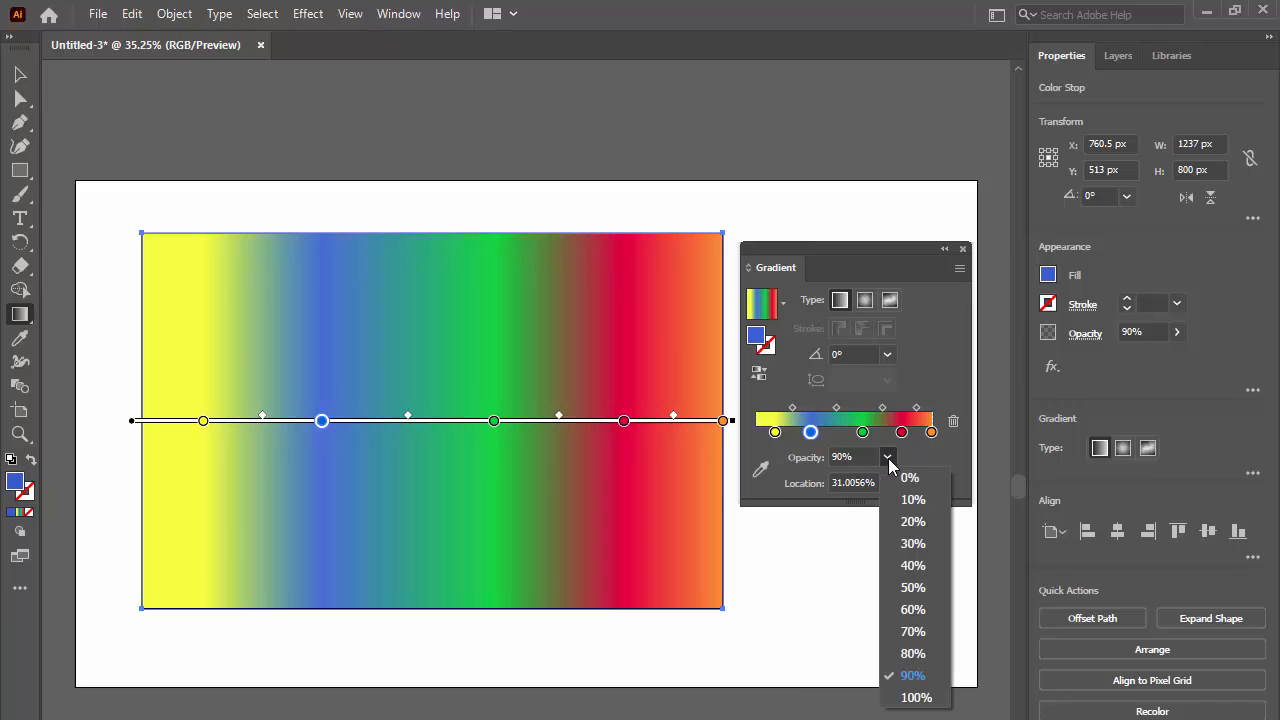
{"action": "left_click", "coordinate": [912, 652]}
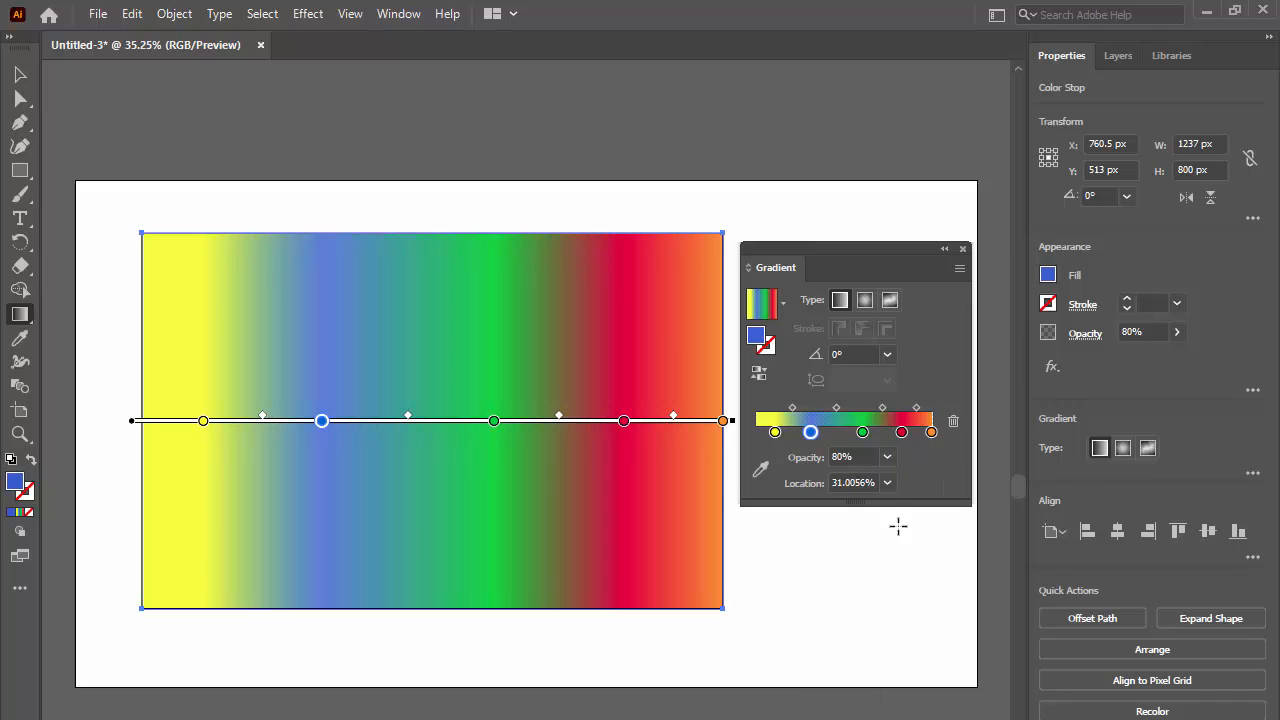
{"action": "left_click", "coordinate": [887, 457]}
{"action": "left_click", "coordinate": [914, 609]}
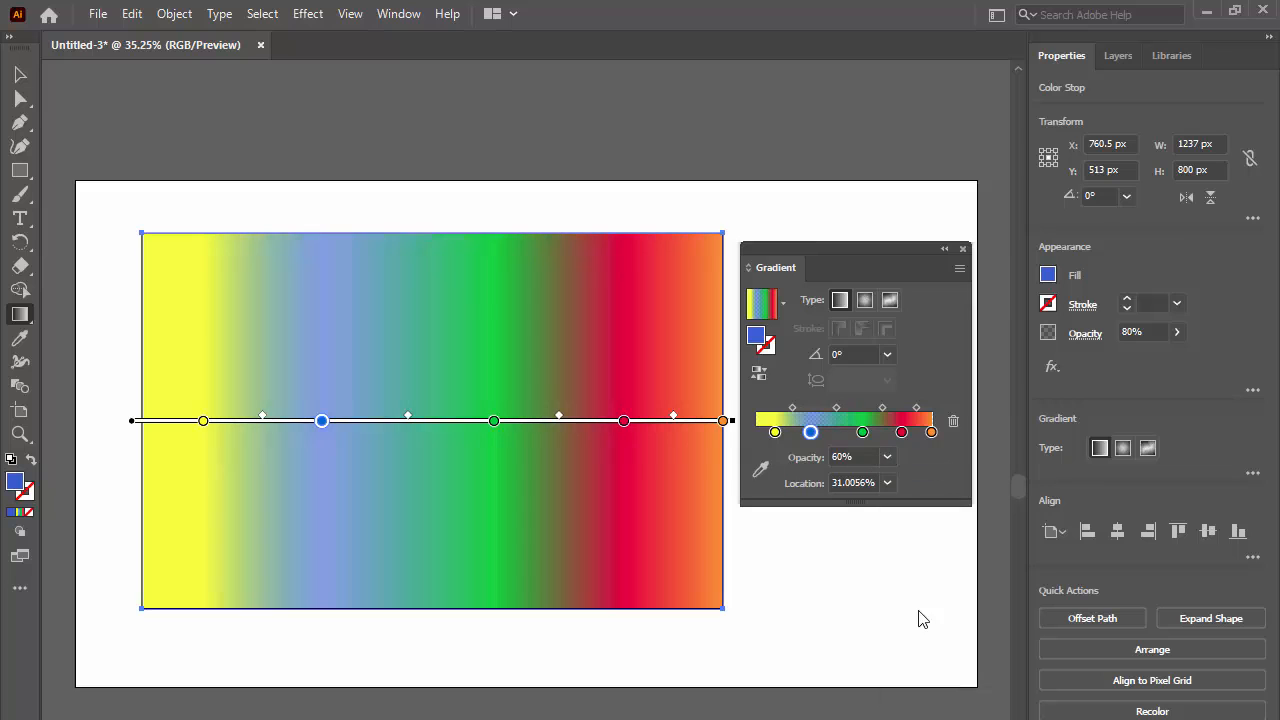
{"action": "left_click", "coordinate": [887, 457]}
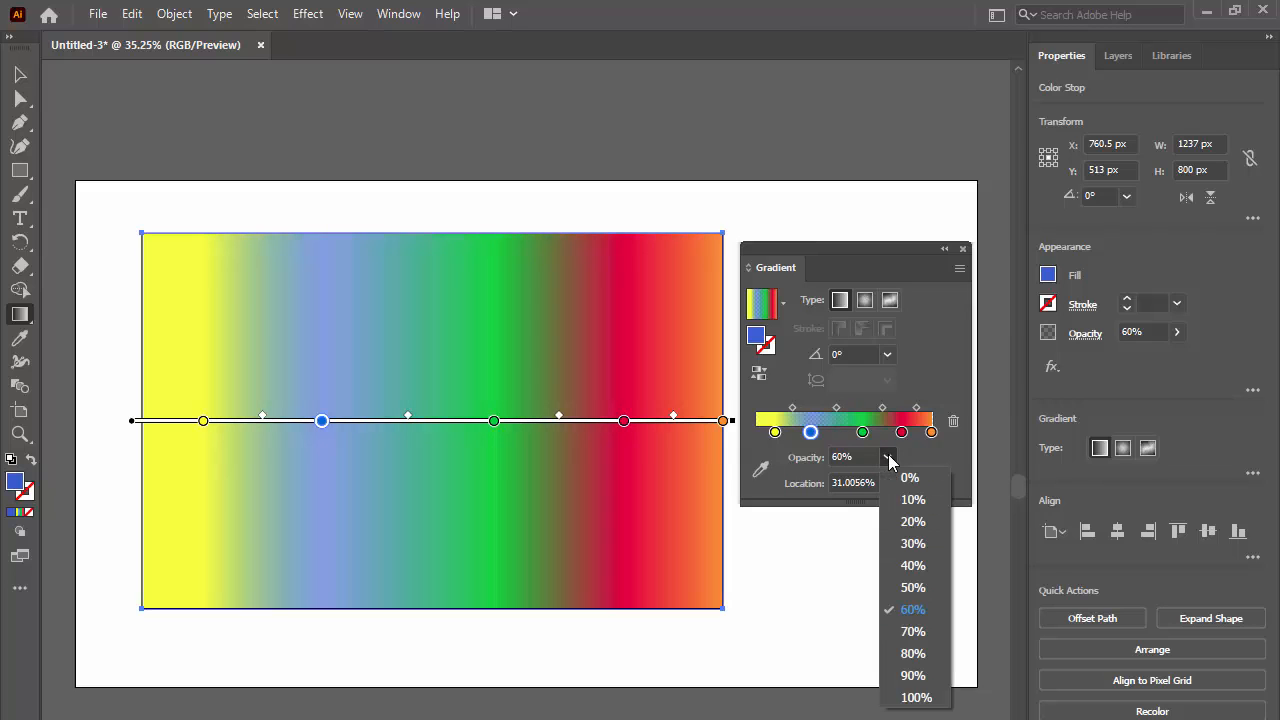
{"action": "left_click", "coordinate": [924, 695]}
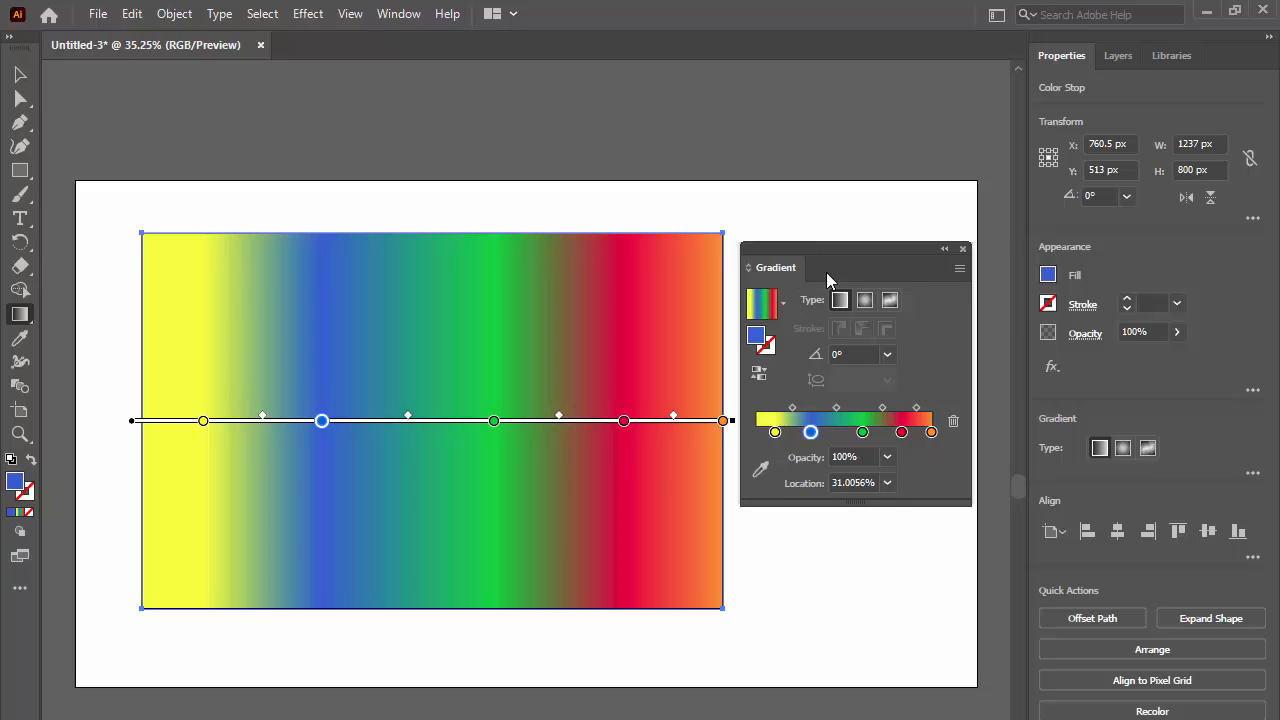
Check the extra options for the gradient settings, and collapse and re-expand those settings.
{"action": "left_click", "coordinate": [960, 270]}
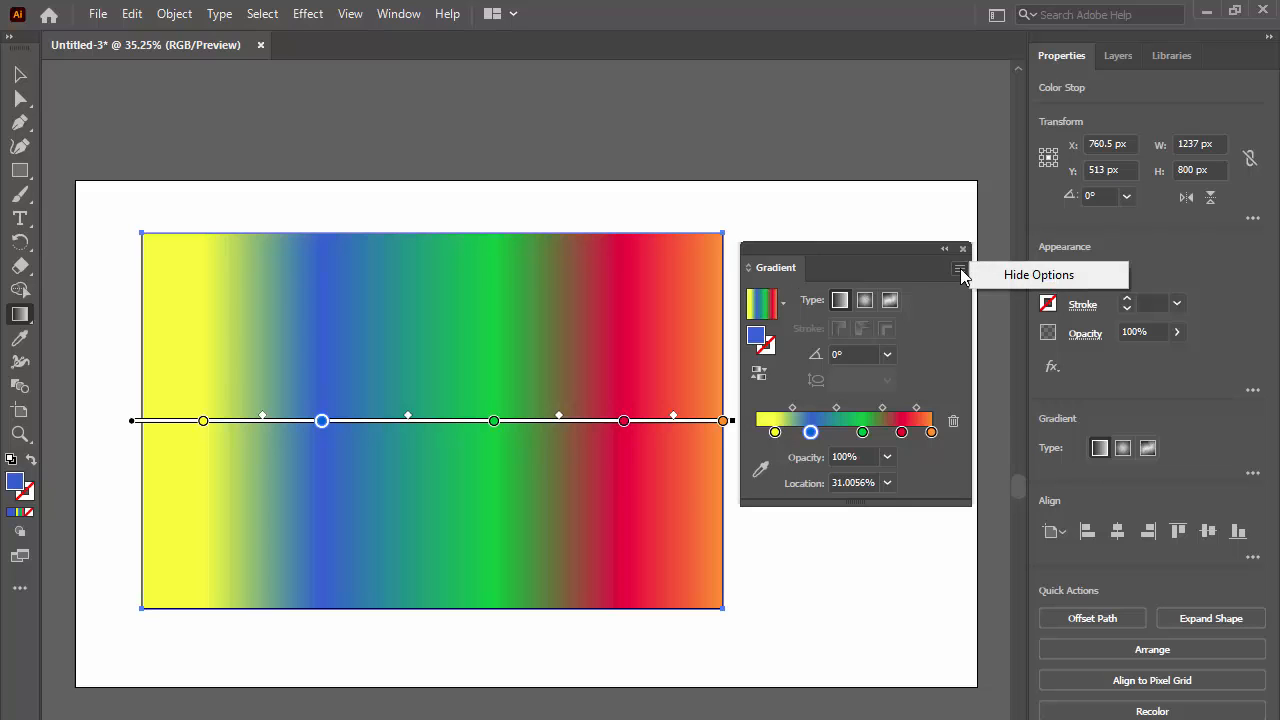
{"action": "left_click", "coordinate": [960, 272]}
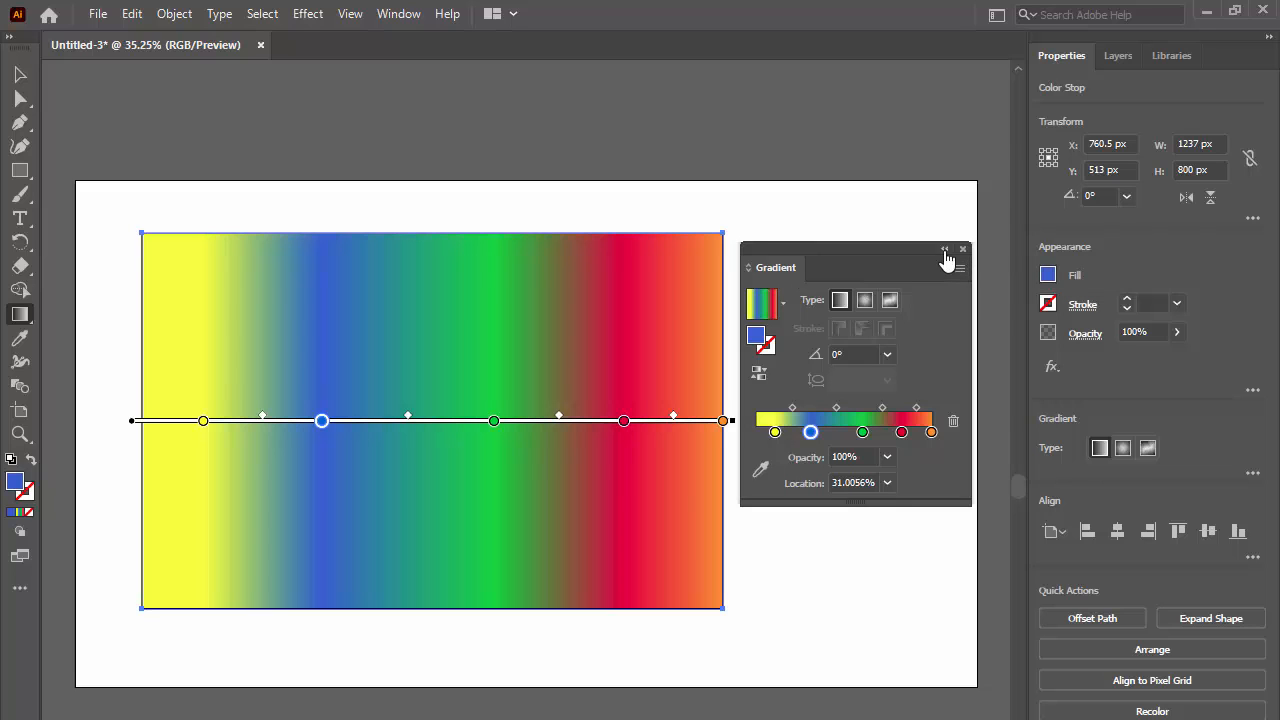
{"action": "left_click", "coordinate": [945, 251]}
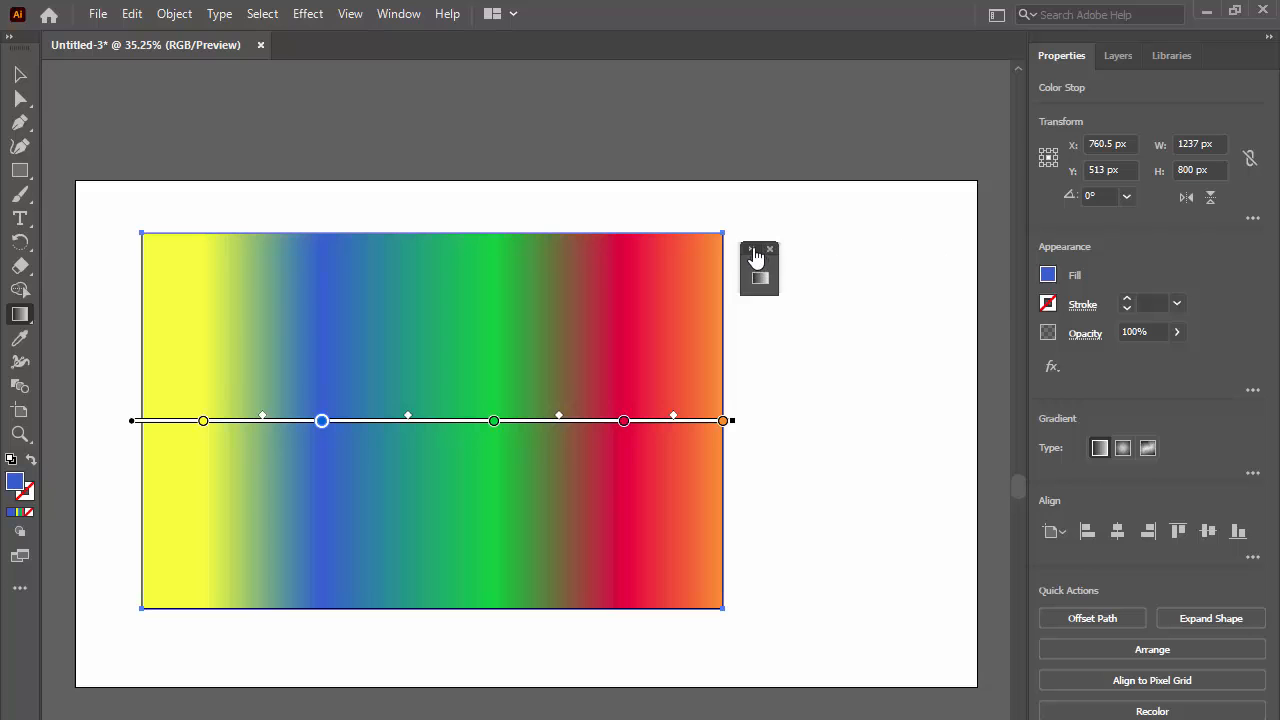
{"action": "left_click", "coordinate": [755, 260]}
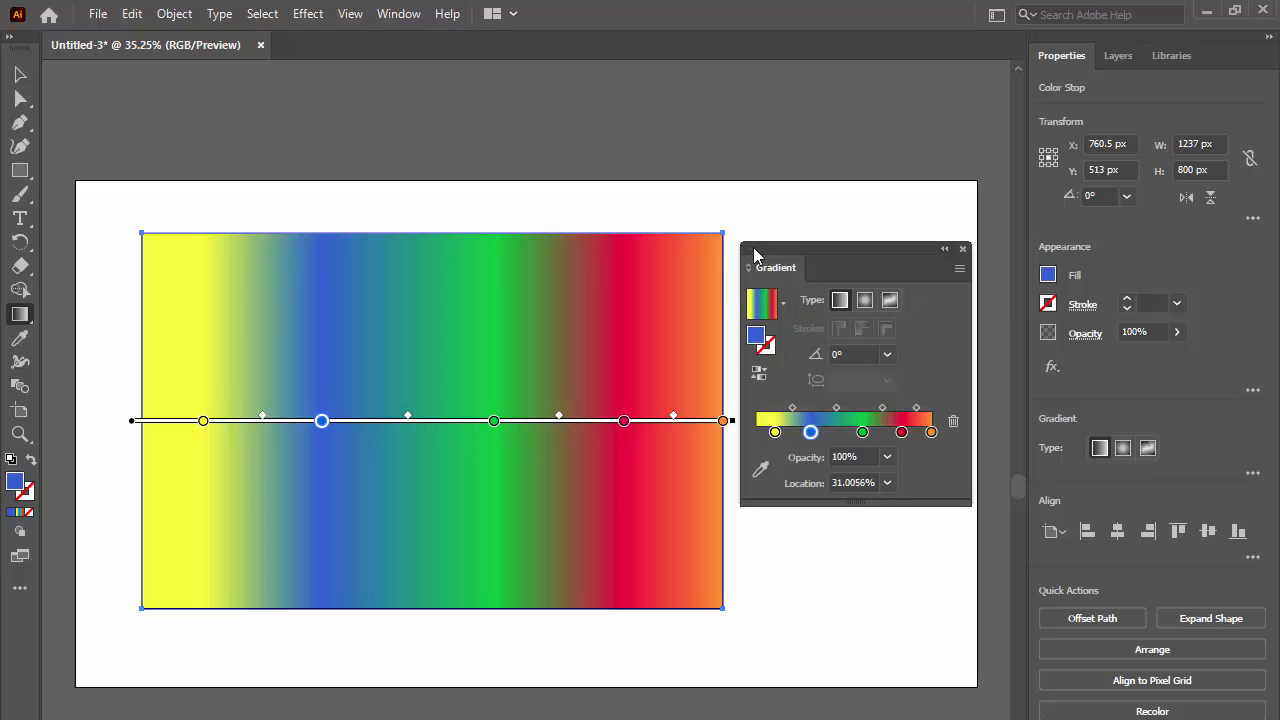
Look through the list of preset gradients, and switch to the Selection tool with the rectangle still selected.
{"action": "left_click", "coordinate": [783, 305]}
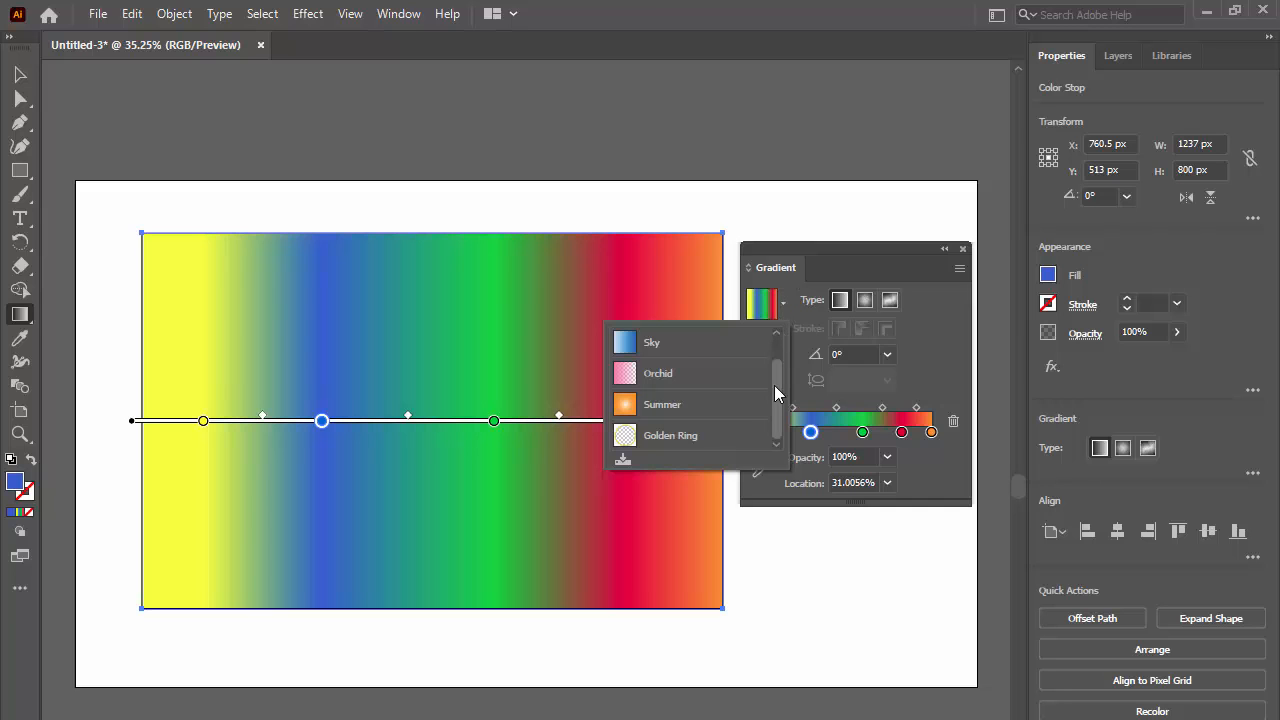
{"action": "mouse_move", "coordinate": [774, 385]}
{"action": "left_mouse_down"}
{"action": "mouse_move", "coordinate": [778, 358]}
{"action": "mouse_move", "coordinate": [773, 400]}
{"action": "left_mouse_up"}
{"action": "left_click", "coordinate": [785, 303]}
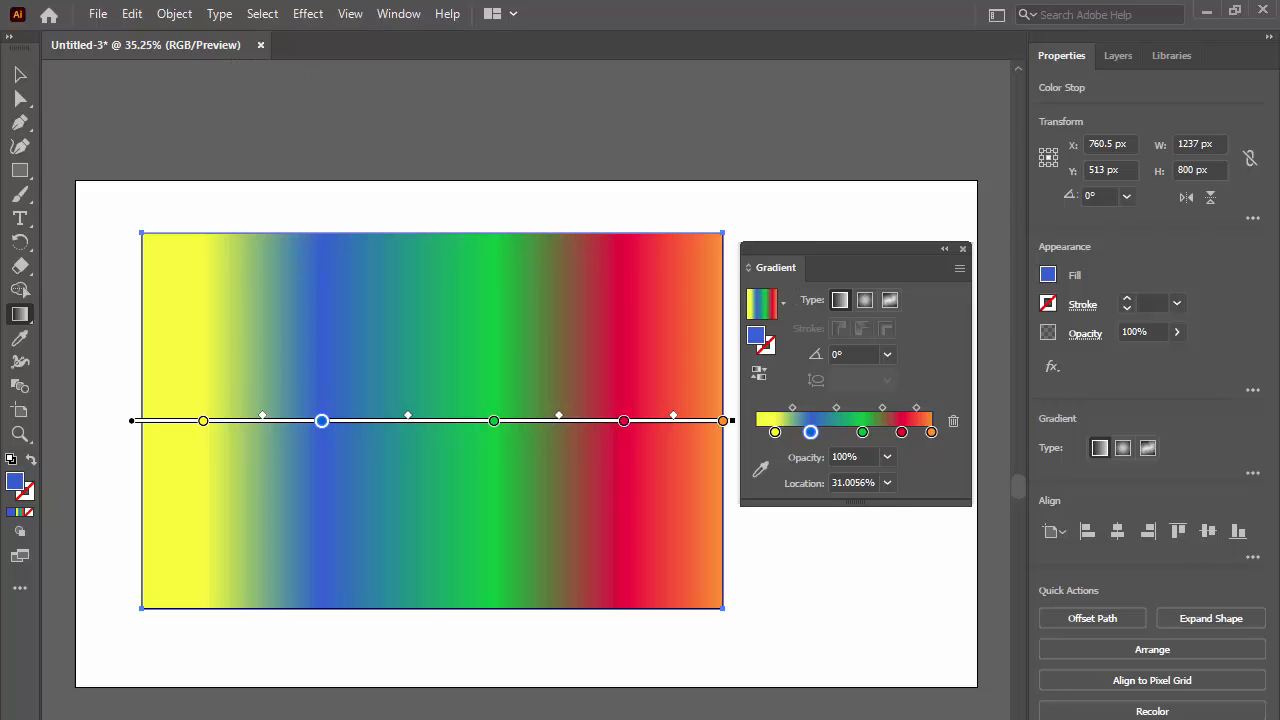
{"action": "key", "text": "v"}
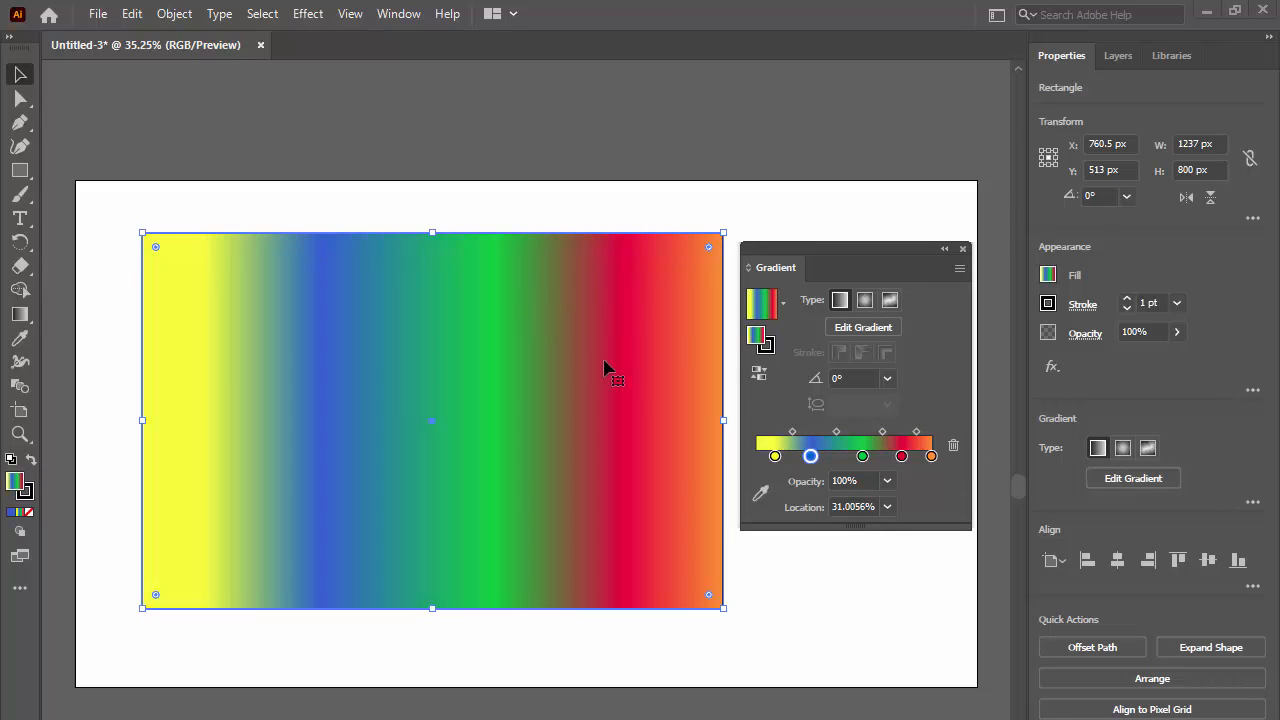
Check the saved gradients list, and add the rectangle's multi-colour gradient to the swatches.
{"action": "left_click", "coordinate": [784, 304]}
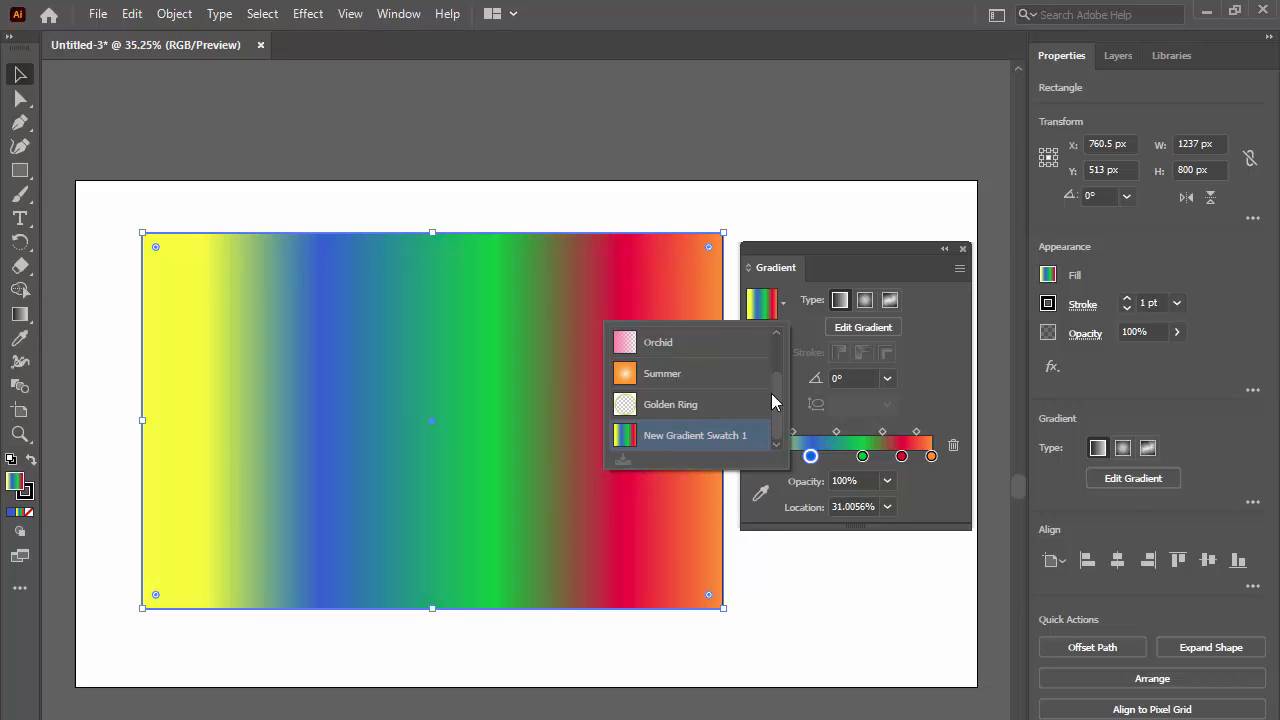
{"action": "left_click_drag", "start_coordinate": [777, 393], "coordinate": [780, 360]}
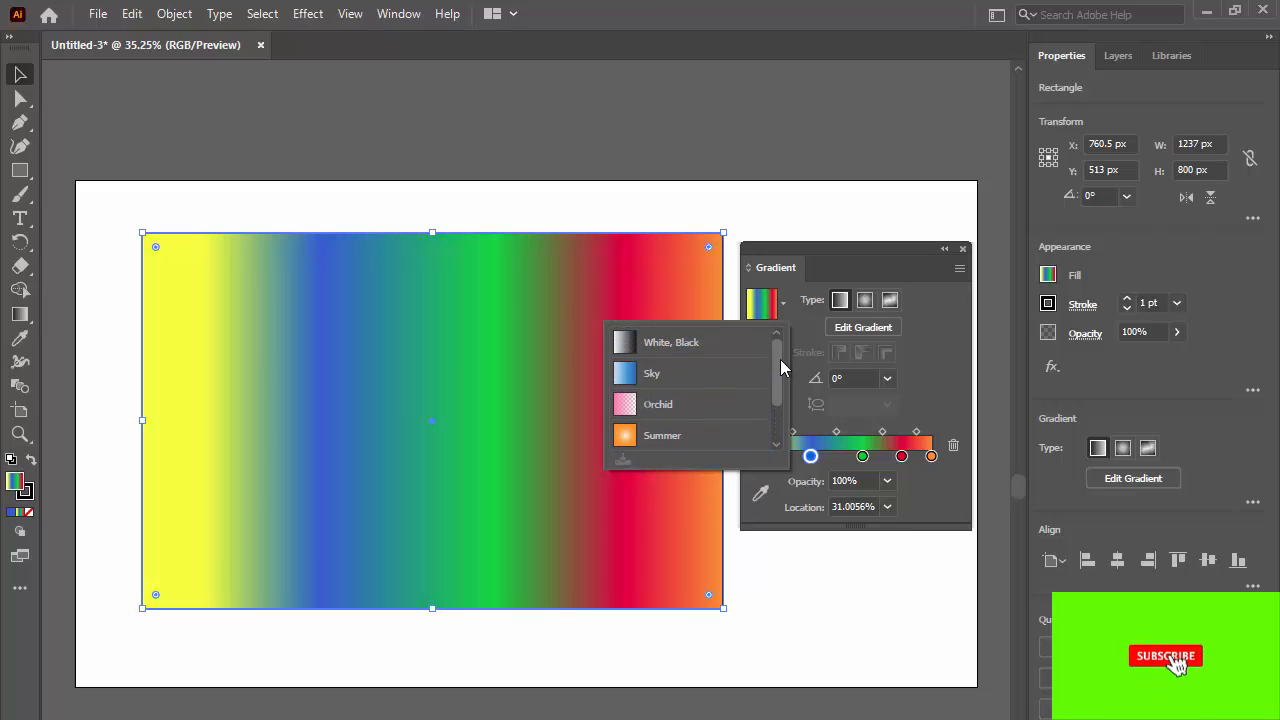
{"action": "left_click", "coordinate": [784, 303]}
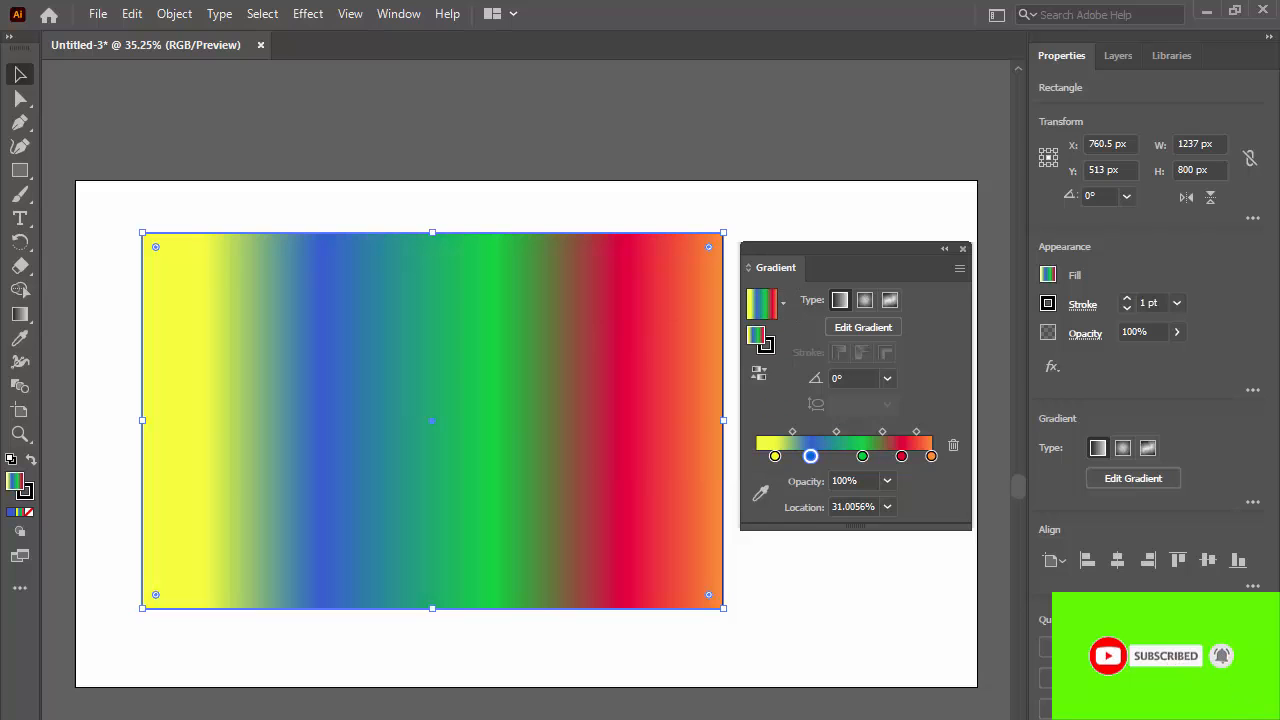
{"action": "left_click", "coordinate": [783, 303]}
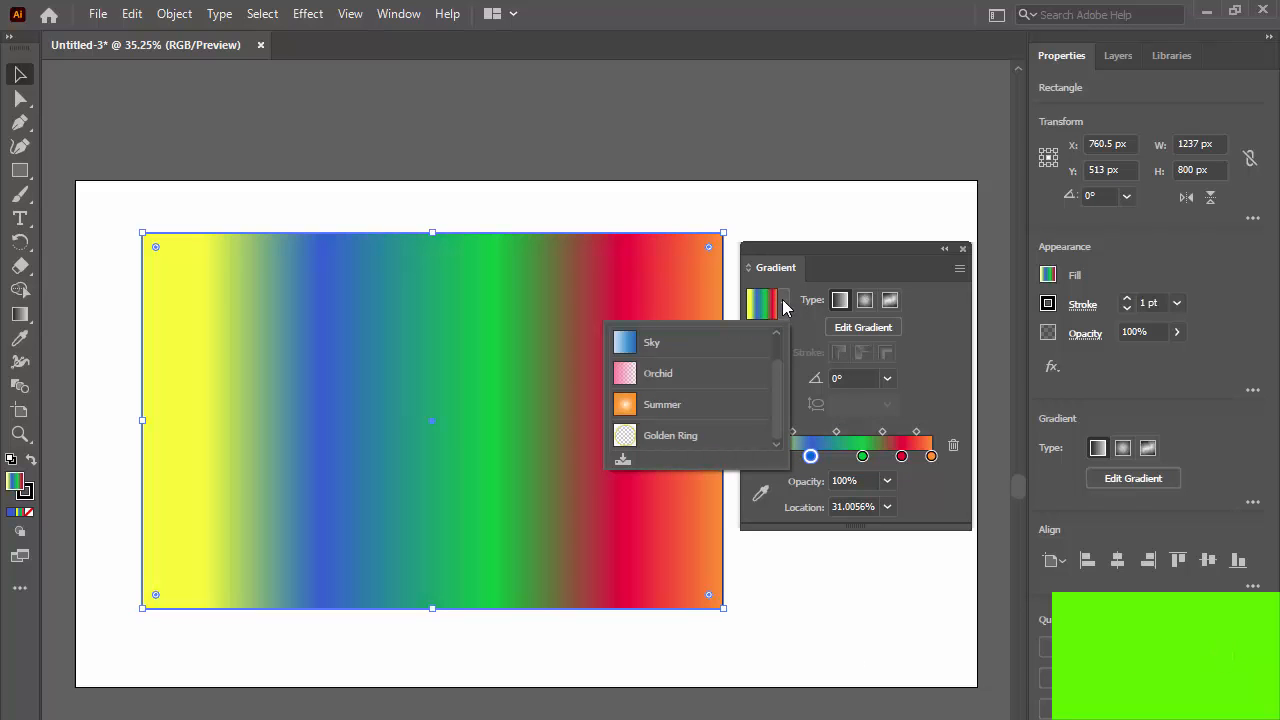
{"action": "left_click", "coordinate": [622, 461]}
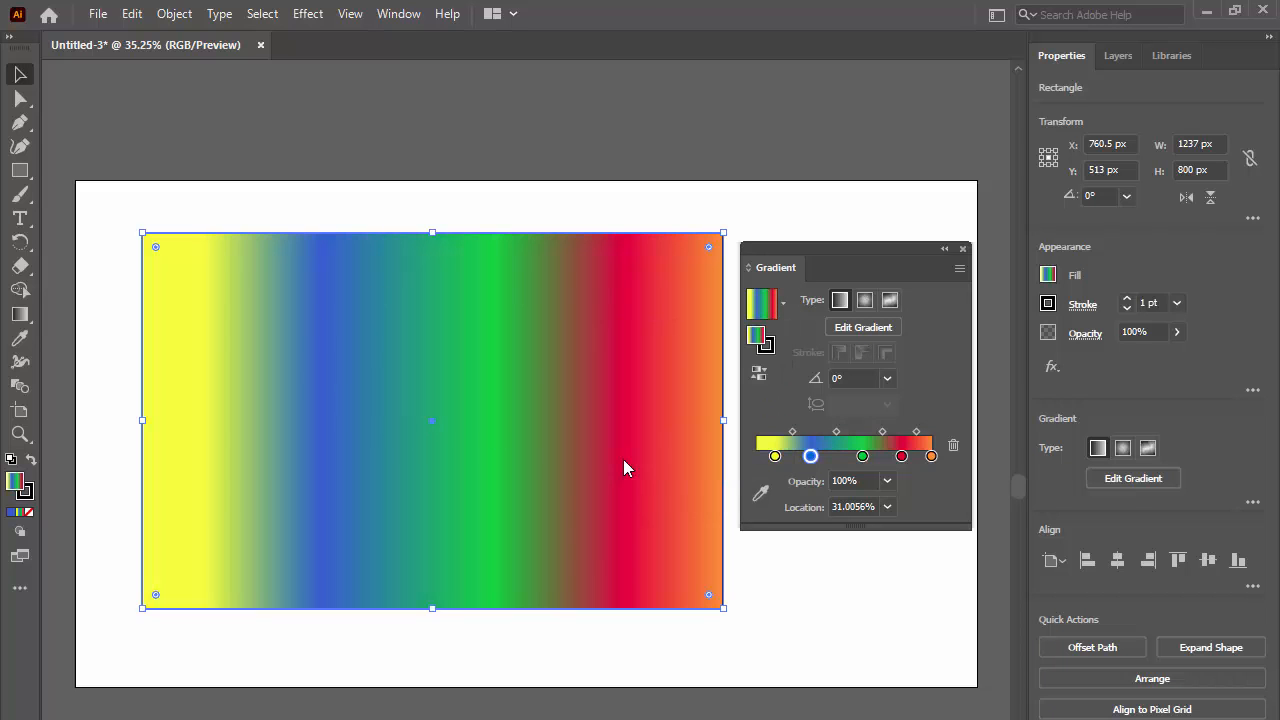
Rename the newly saved gradient swatch among the fill swatches as colorful.
{"action": "left_click", "coordinate": [1049, 276]}
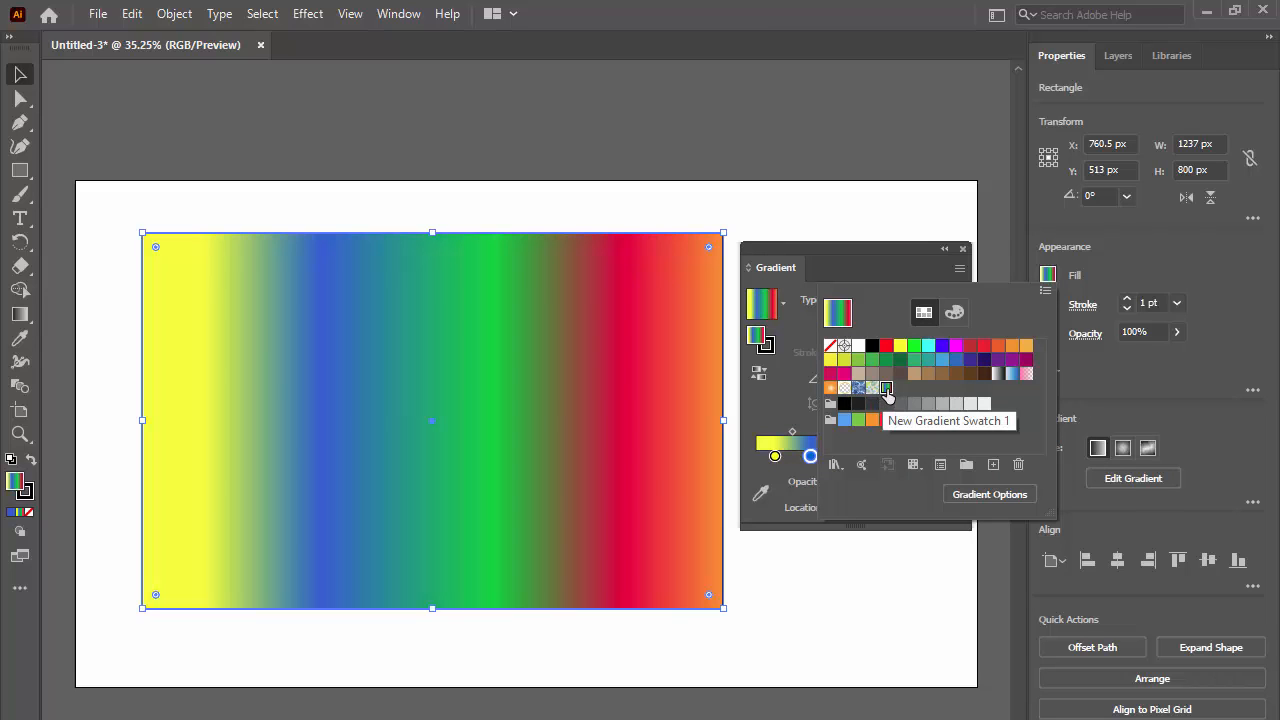
{"action": "left_click", "coordinate": [1045, 298]}
{"action": "left_click", "coordinate": [1045, 298]}
{"action": "left_click", "coordinate": [1045, 298]}
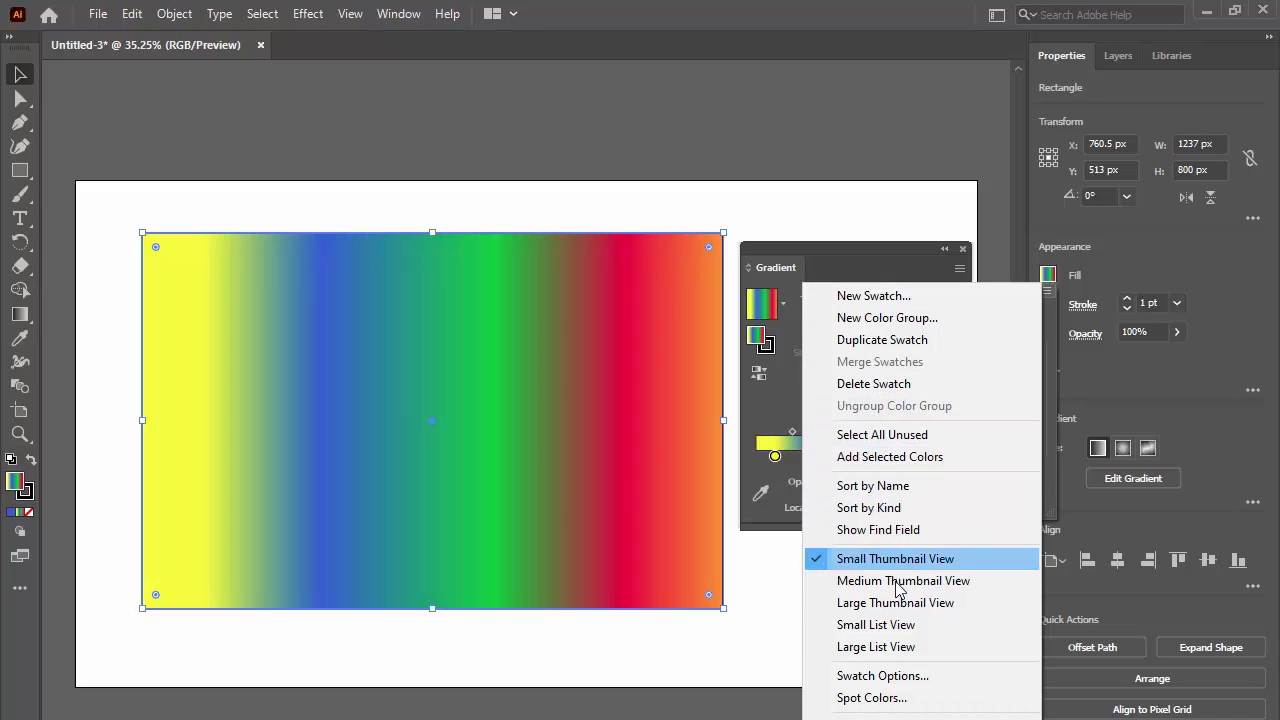
{"action": "left_click", "coordinate": [883, 676]}
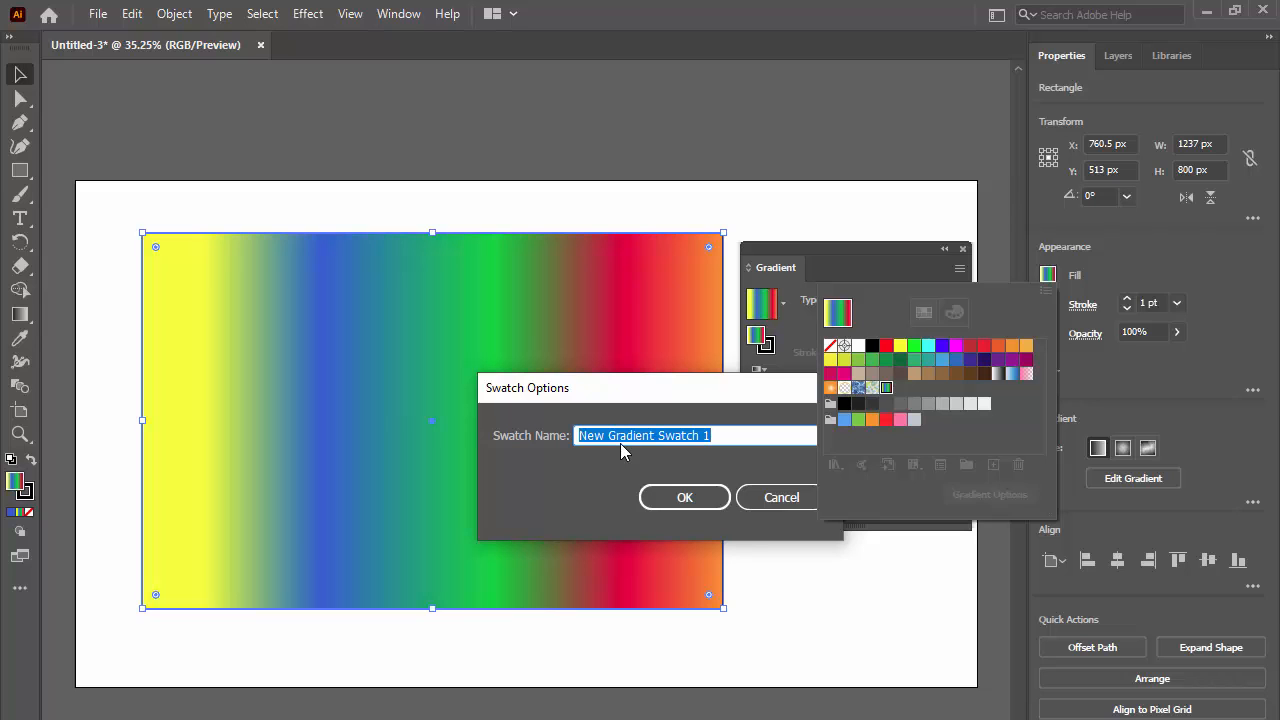
{"action": "type", "text": "colorful"}
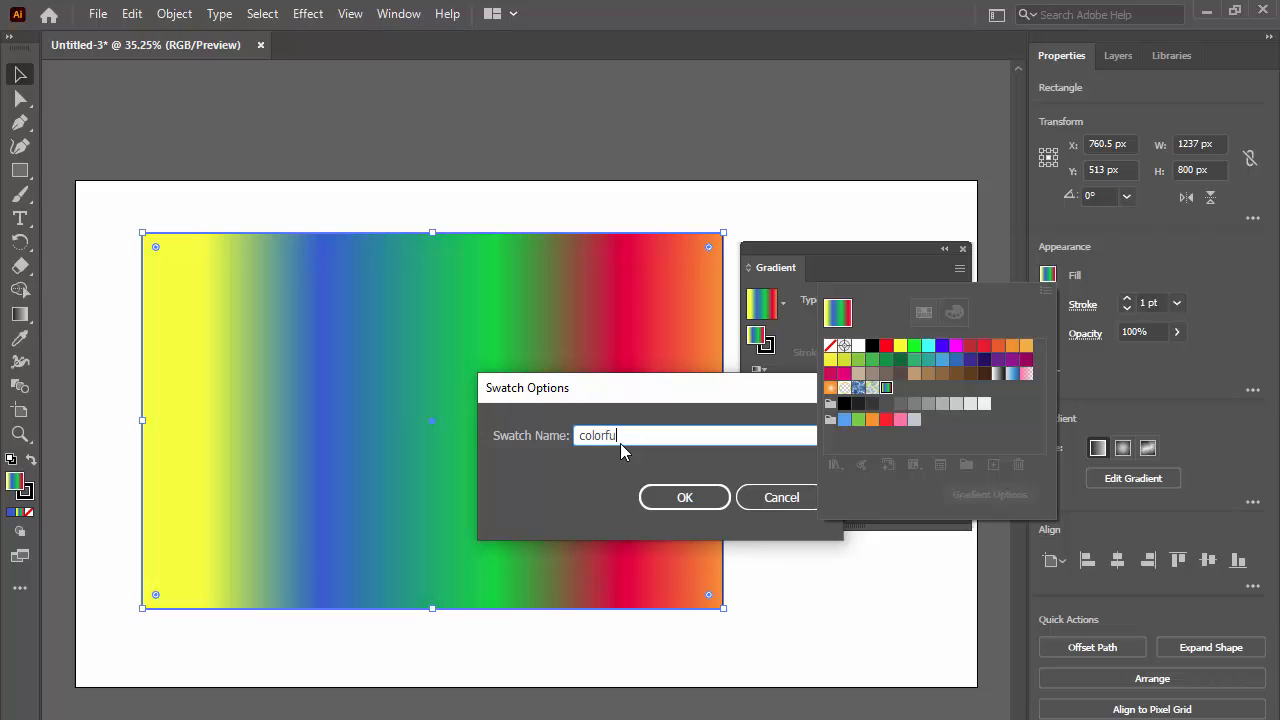
{"action": "left_click", "coordinate": [682, 498]}
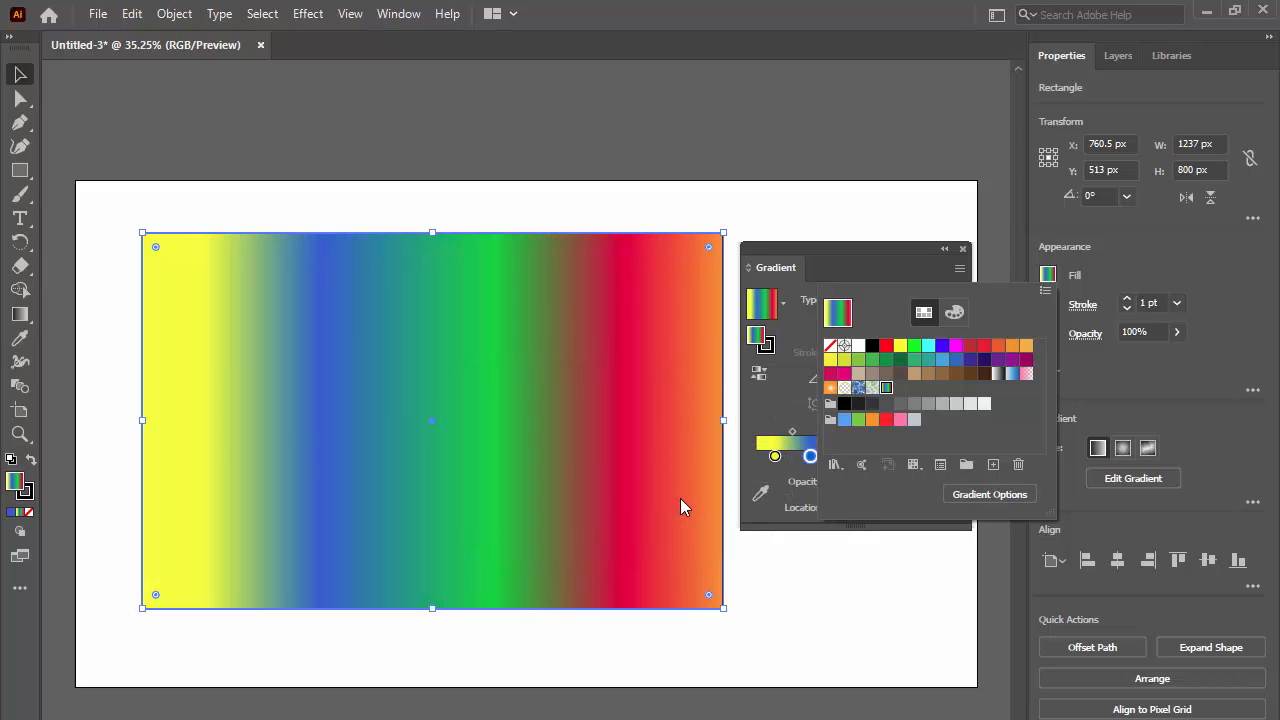
{"action": "left_click", "coordinate": [1050, 282]}
Close the gradient settings, and move and enlarge the rectangle to cover the whole 1920 x 1080 px artboard.
{"action": "left_click", "coordinate": [963, 249]}
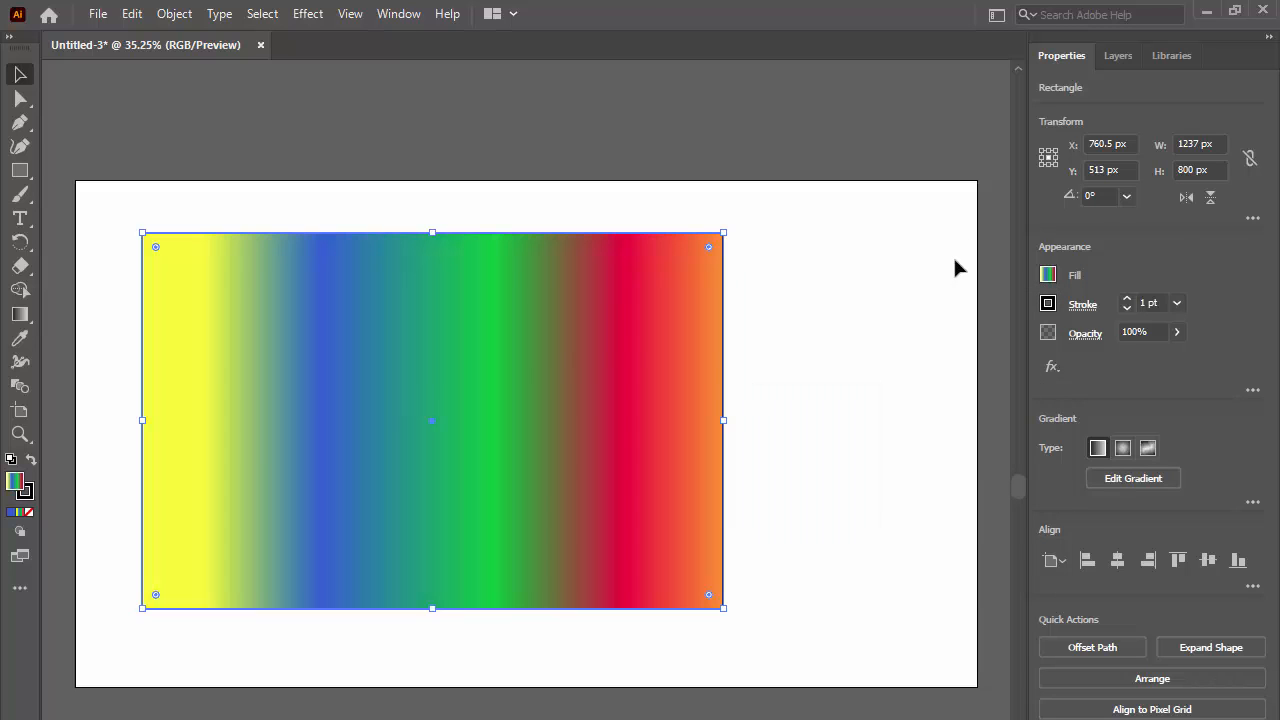
{"action": "left_click_drag", "start_coordinate": [338, 368], "coordinate": [271, 316]}
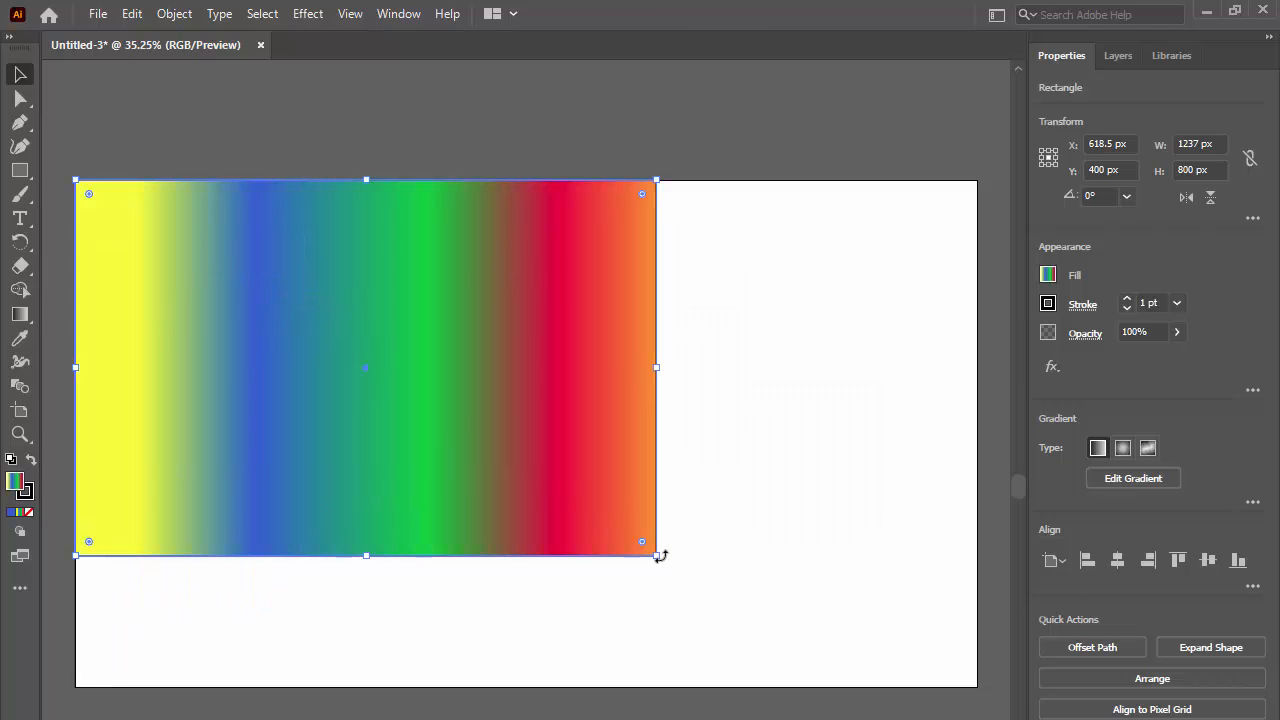
{"action": "left_click_drag", "start_coordinate": [657, 556], "coordinate": [978, 688]}
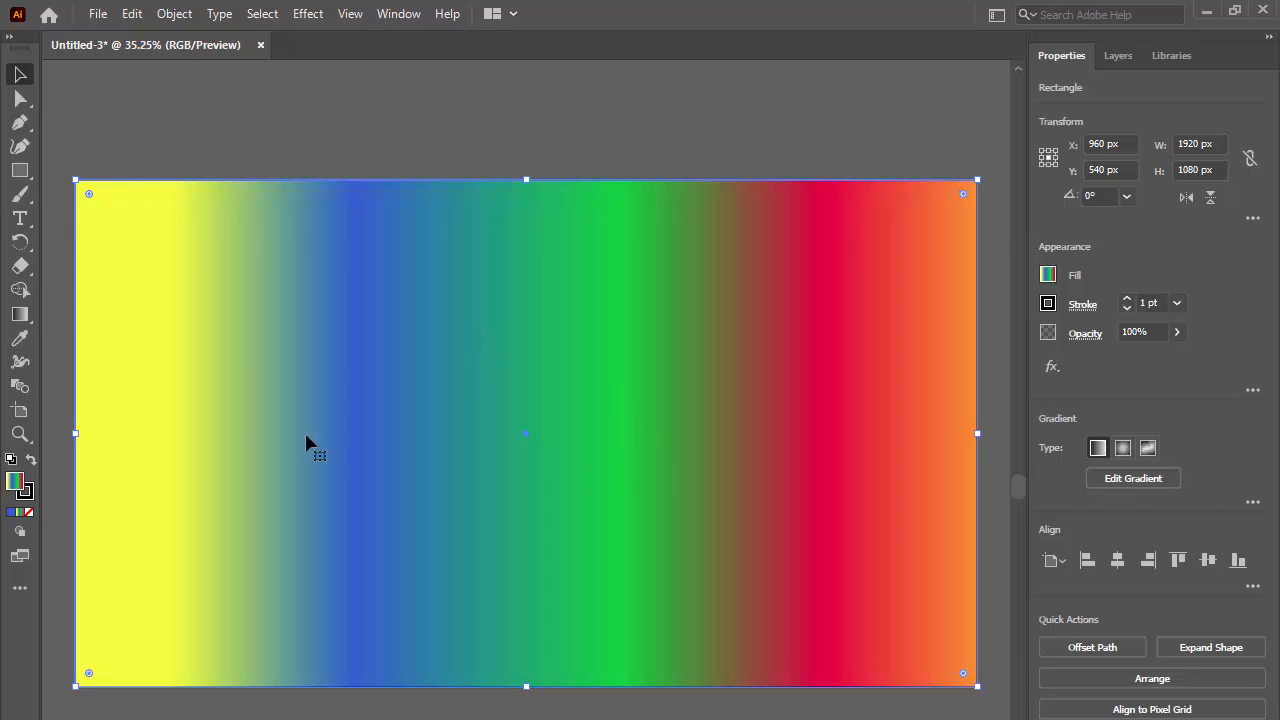
Save the document as colors in Adobe Illustrator (*.AI) format in the ill work folder, with Illustrator 2020 as the version.
{"action": "left_click", "coordinate": [97, 16]}
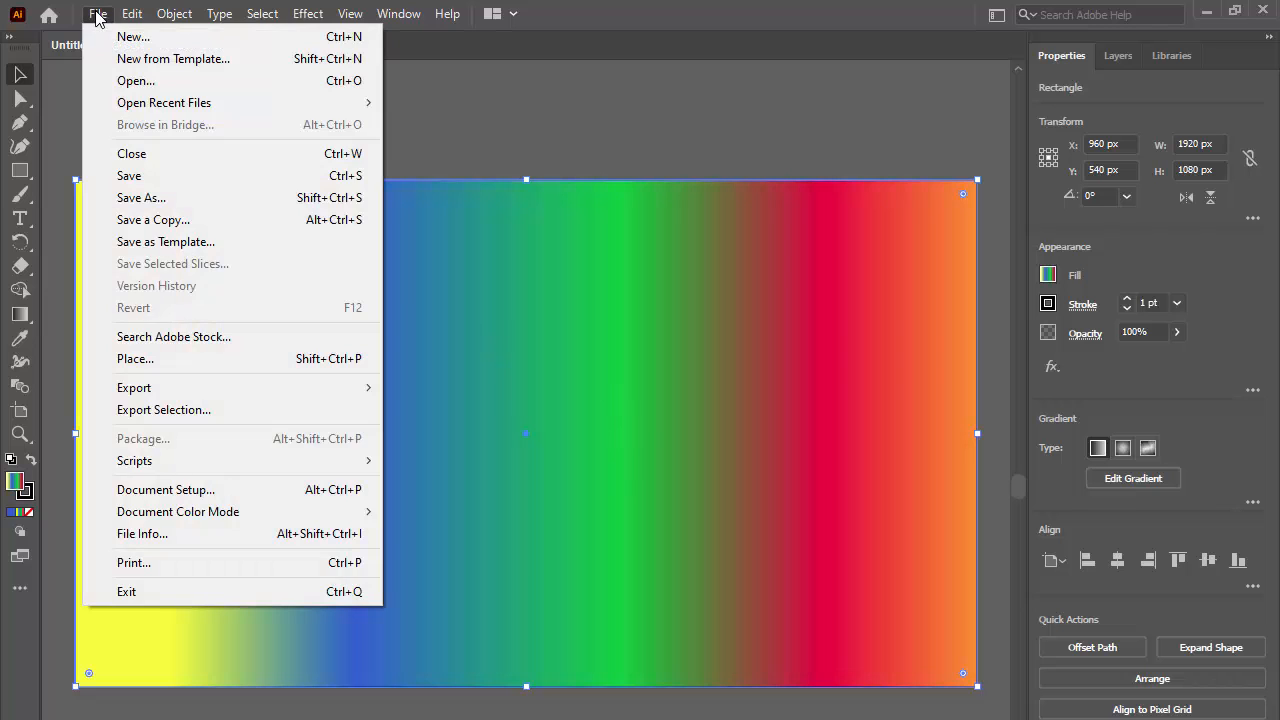
{"action": "left_click", "coordinate": [128, 198]}
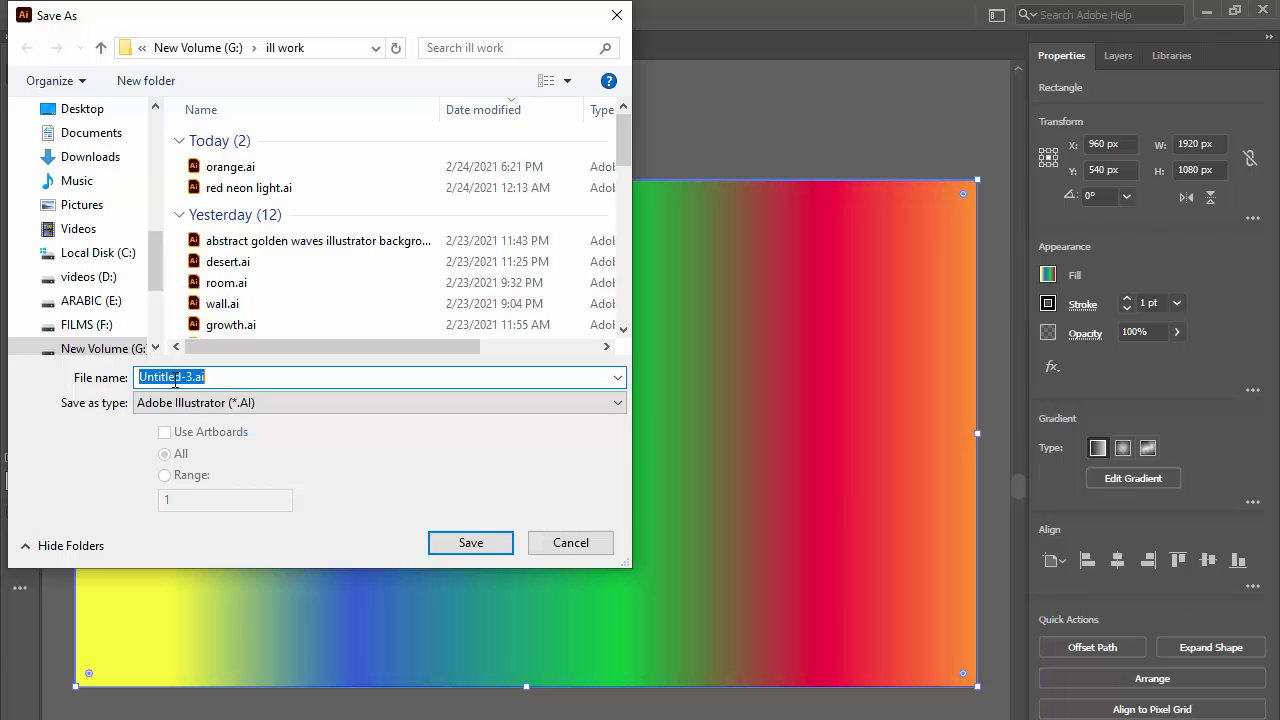
{"action": "type", "text": "colors"}
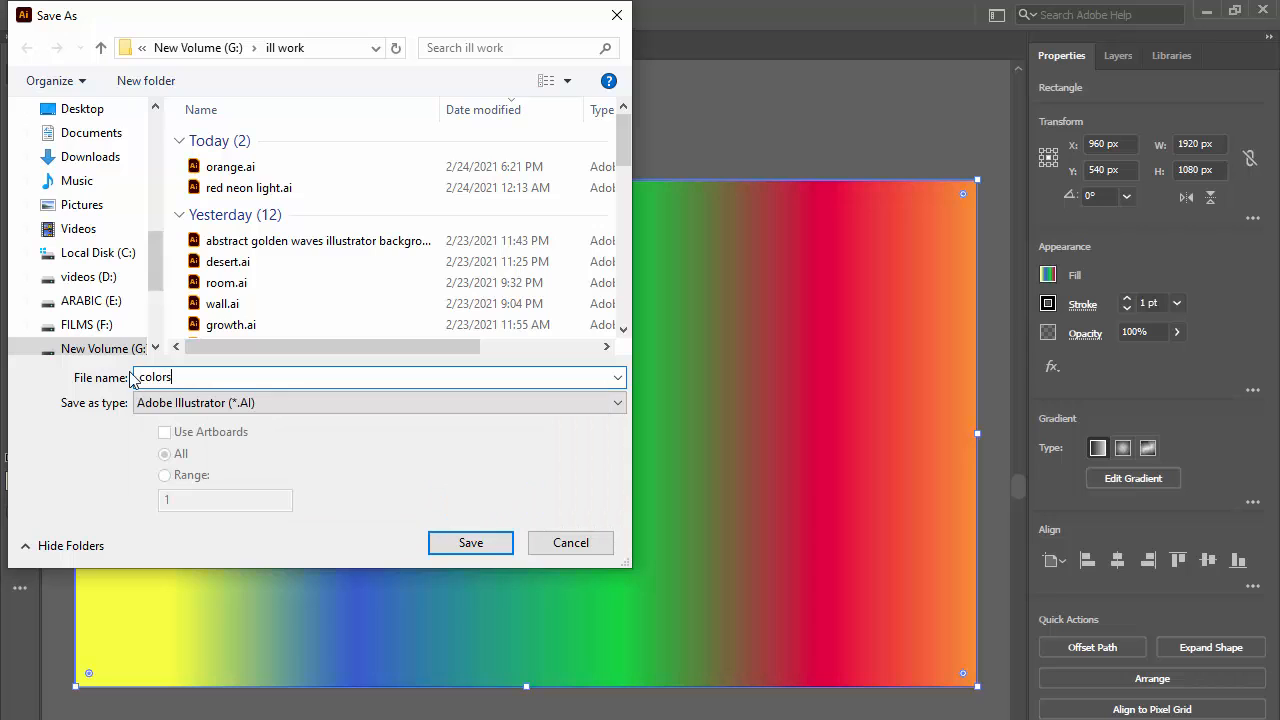
{"action": "left_click", "coordinate": [248, 404]}
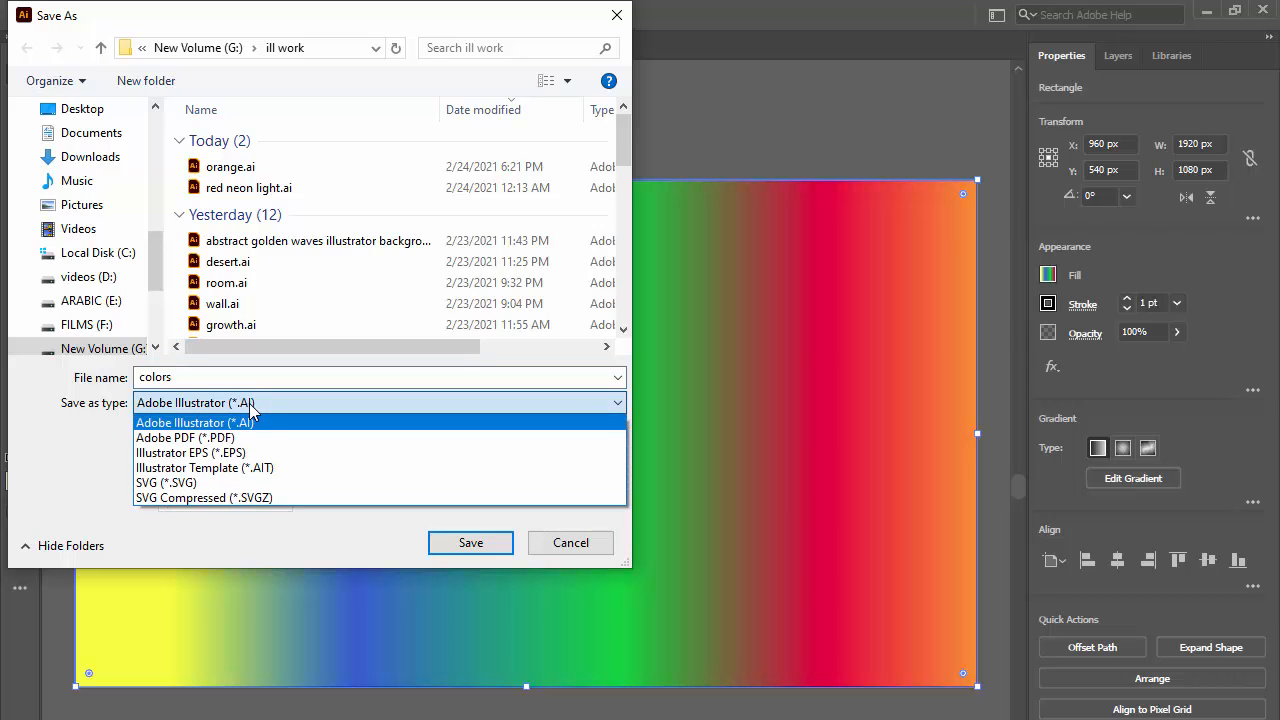
{"action": "left_click", "coordinate": [250, 404]}
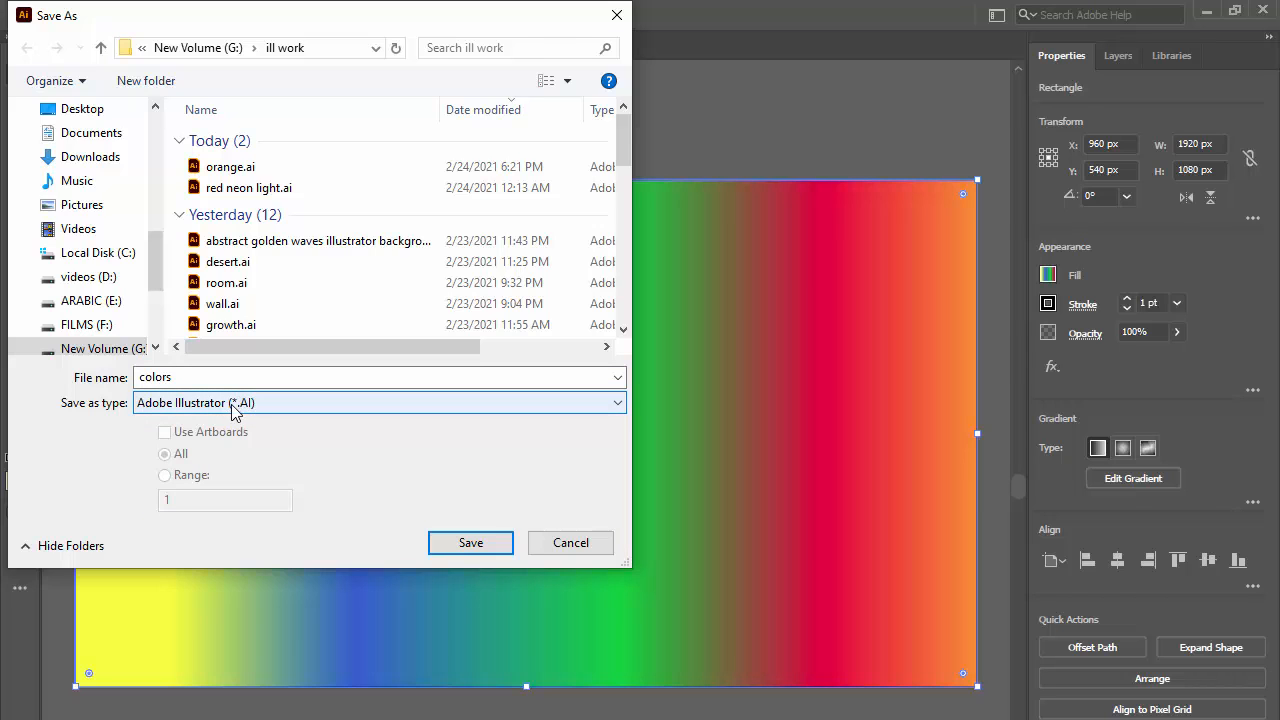
{"action": "left_click", "coordinate": [232, 404]}
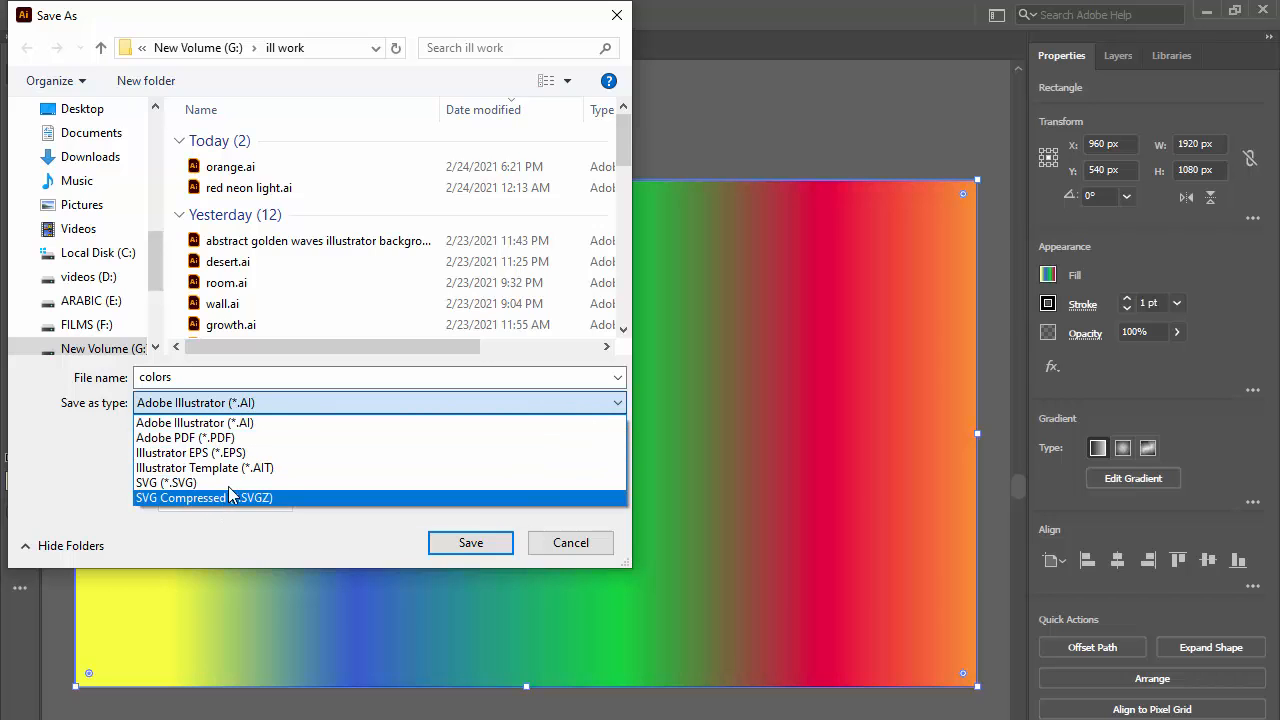
{"action": "left_click", "coordinate": [240, 423]}
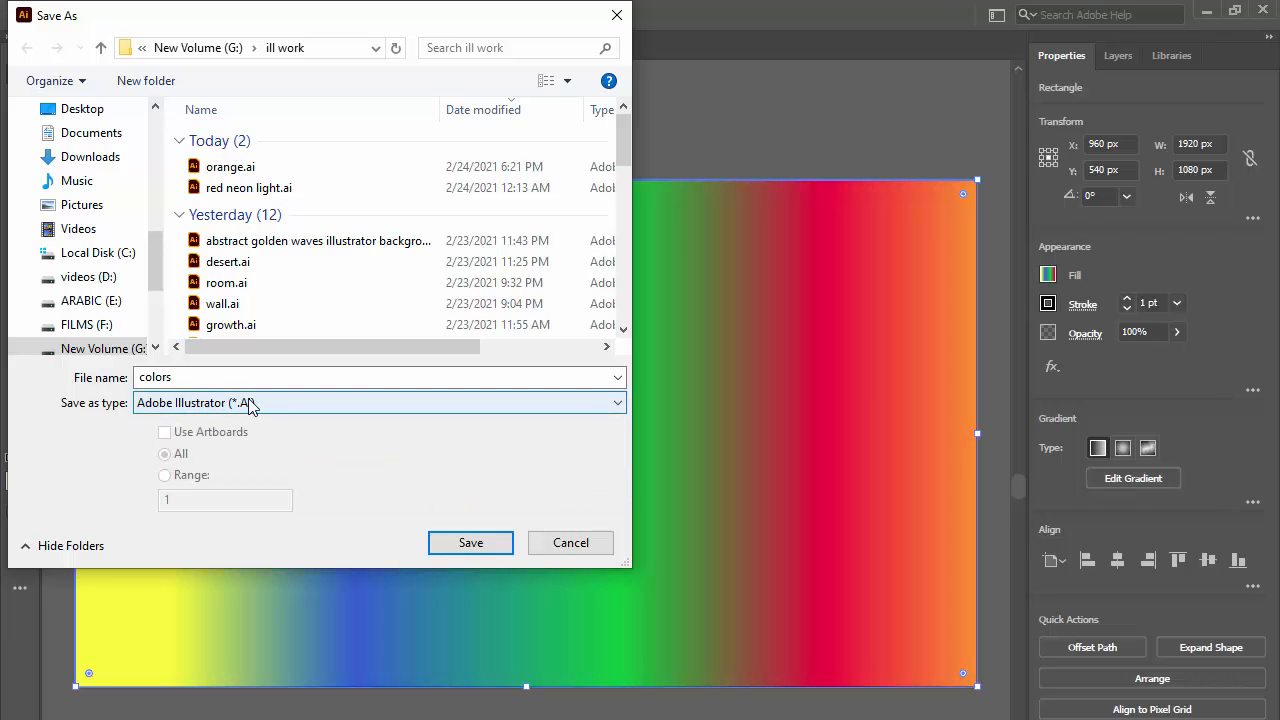
{"action": "left_click", "coordinate": [467, 542]}
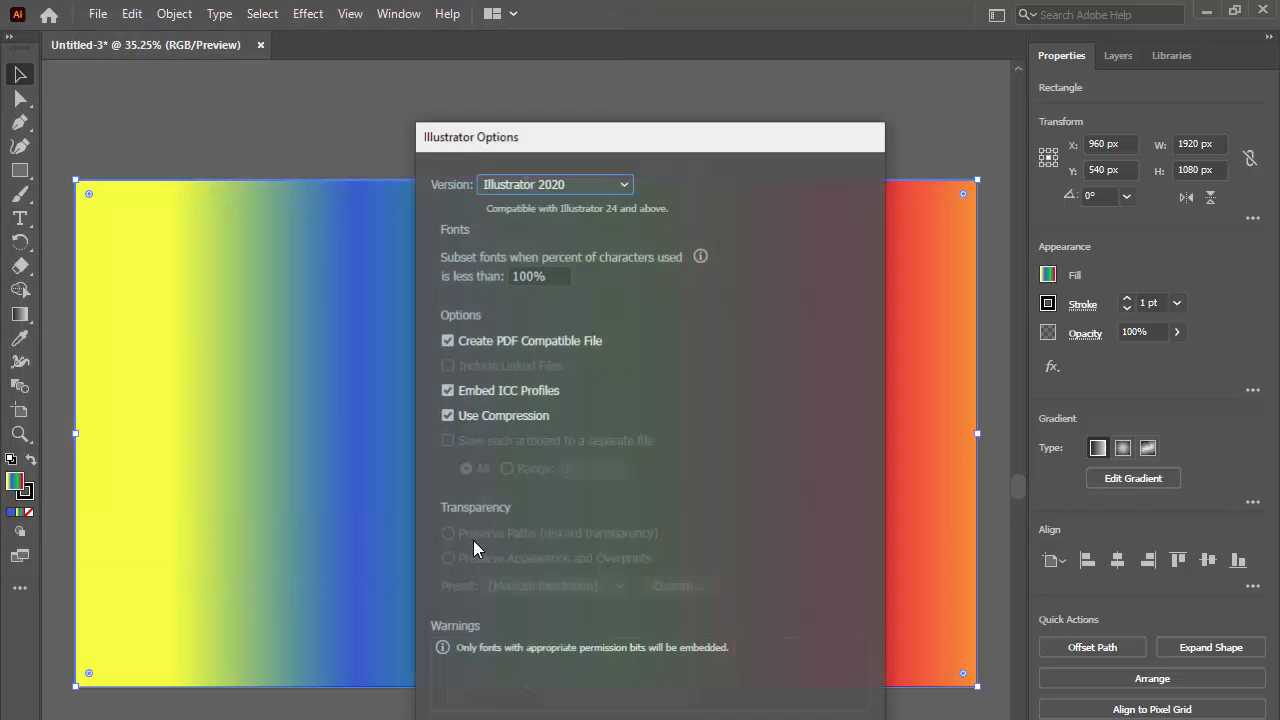
{"action": "left_click_drag", "start_coordinate": [631, 140], "coordinate": [585, 28]}
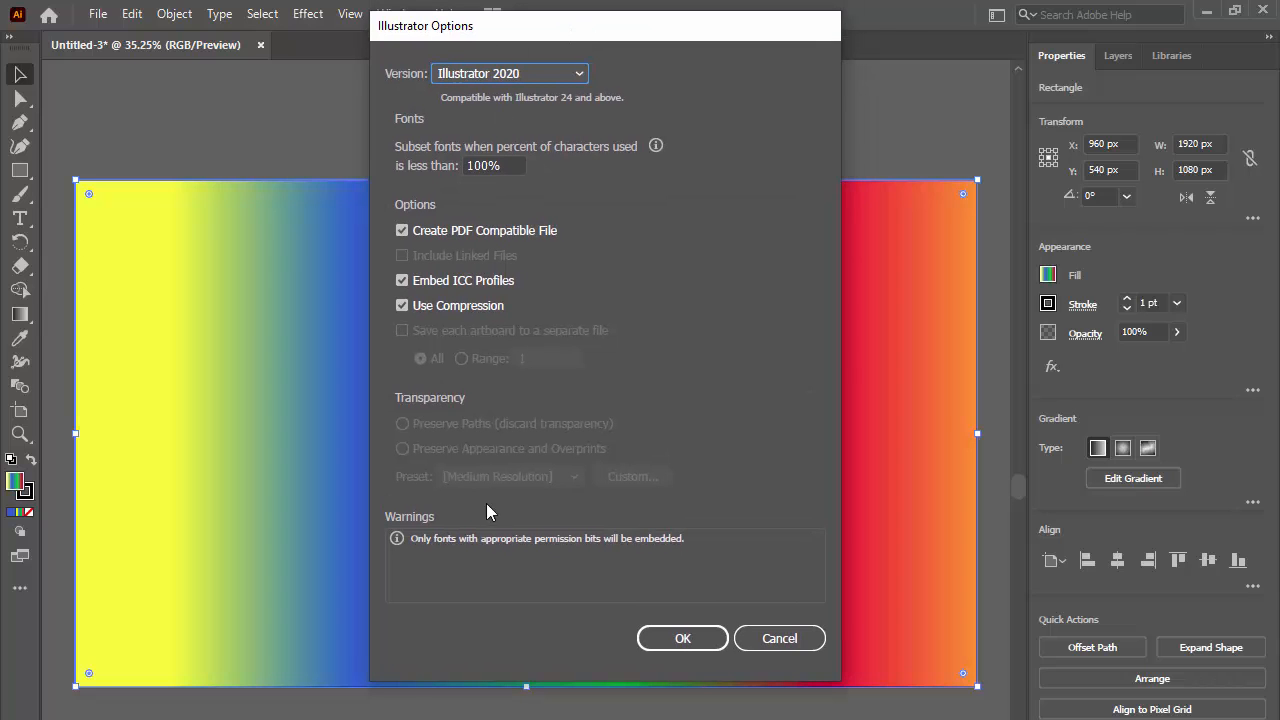
{"action": "left_click", "coordinate": [683, 638]}
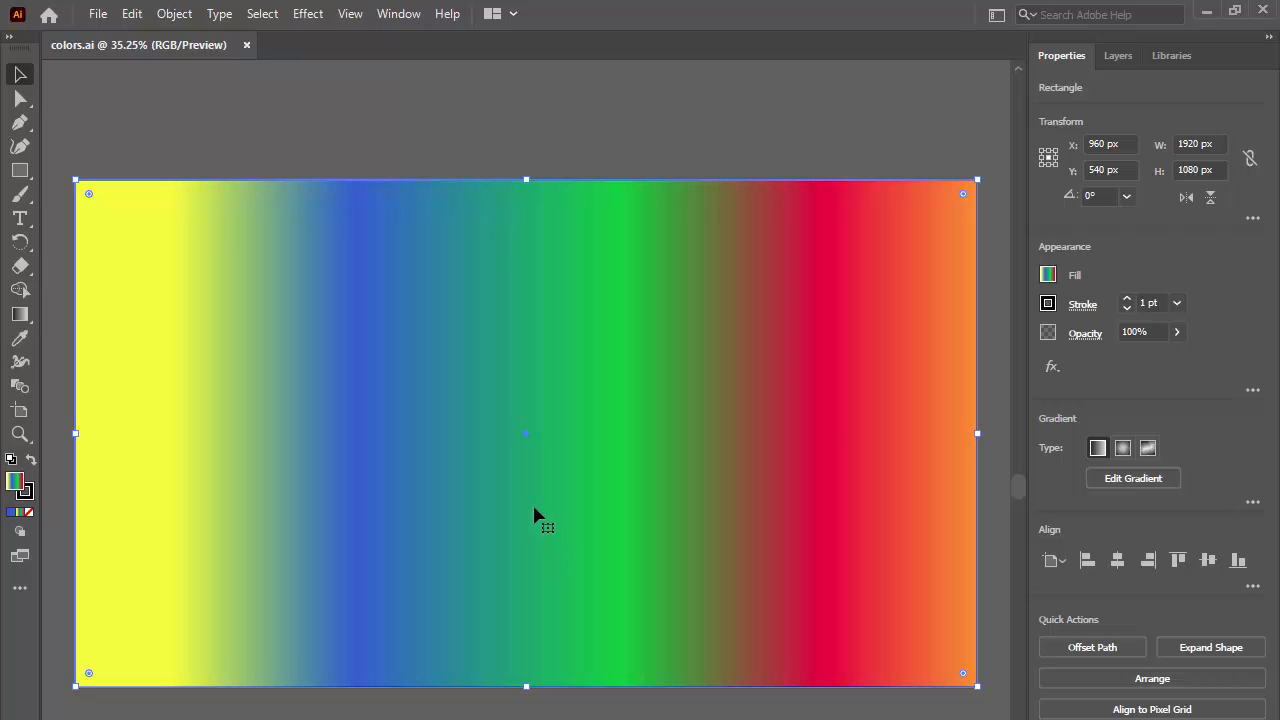
Export the artwork as colors.jpg in JPEG format, with the RGB color model, quality 7 and High (300 ppi) resolution.
{"action": "left_click", "coordinate": [98, 14]}
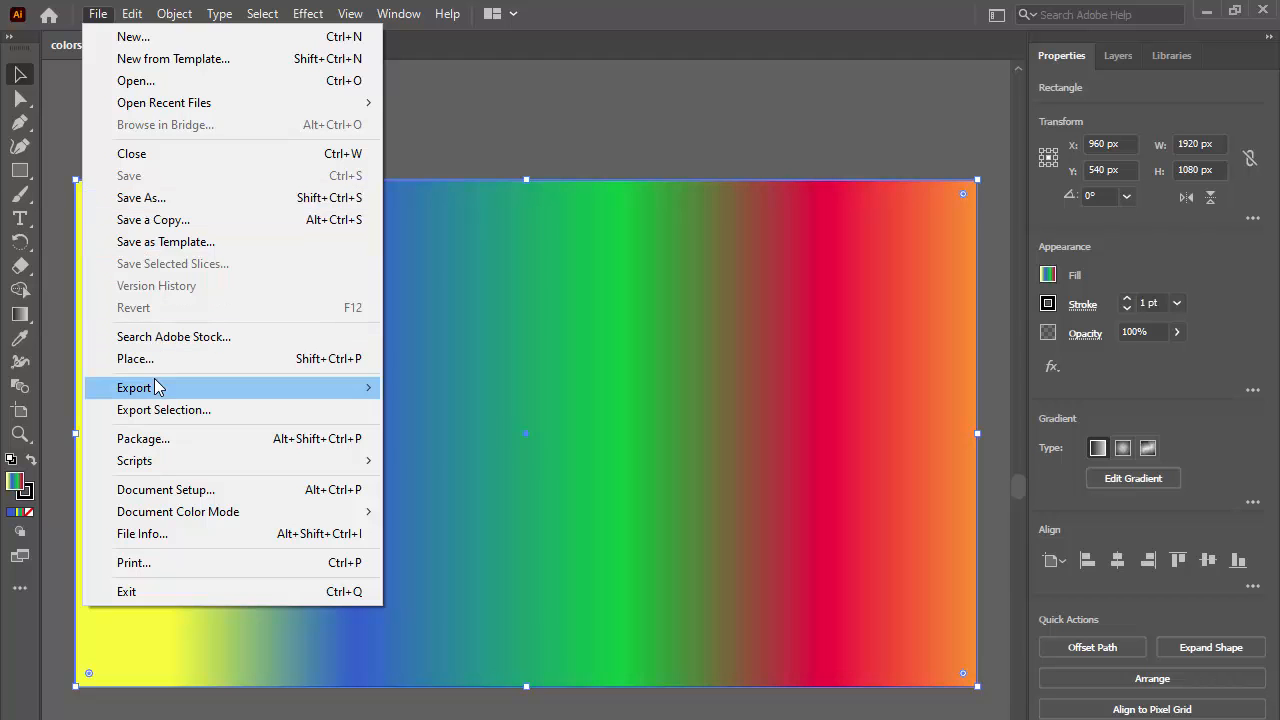
{"action": "mouse_move", "coordinate": [155, 389]}
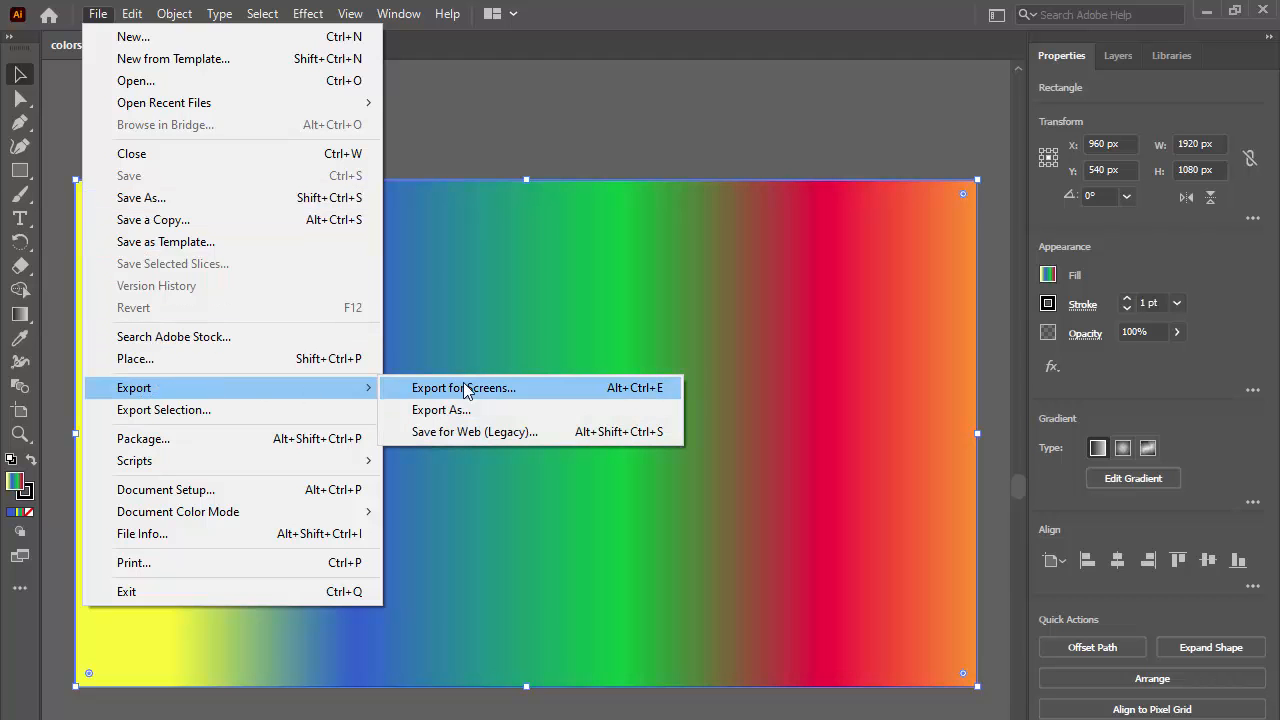
{"action": "left_click", "coordinate": [440, 412]}
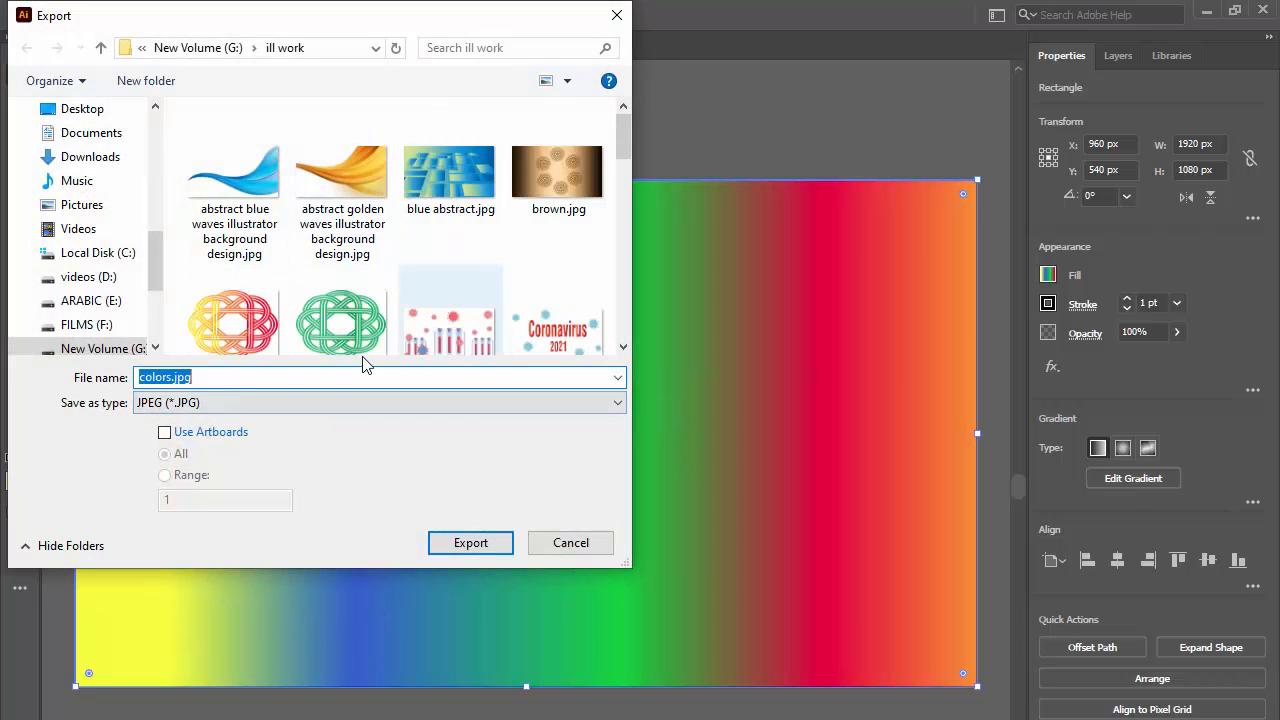
{"action": "left_click", "coordinate": [225, 404]}
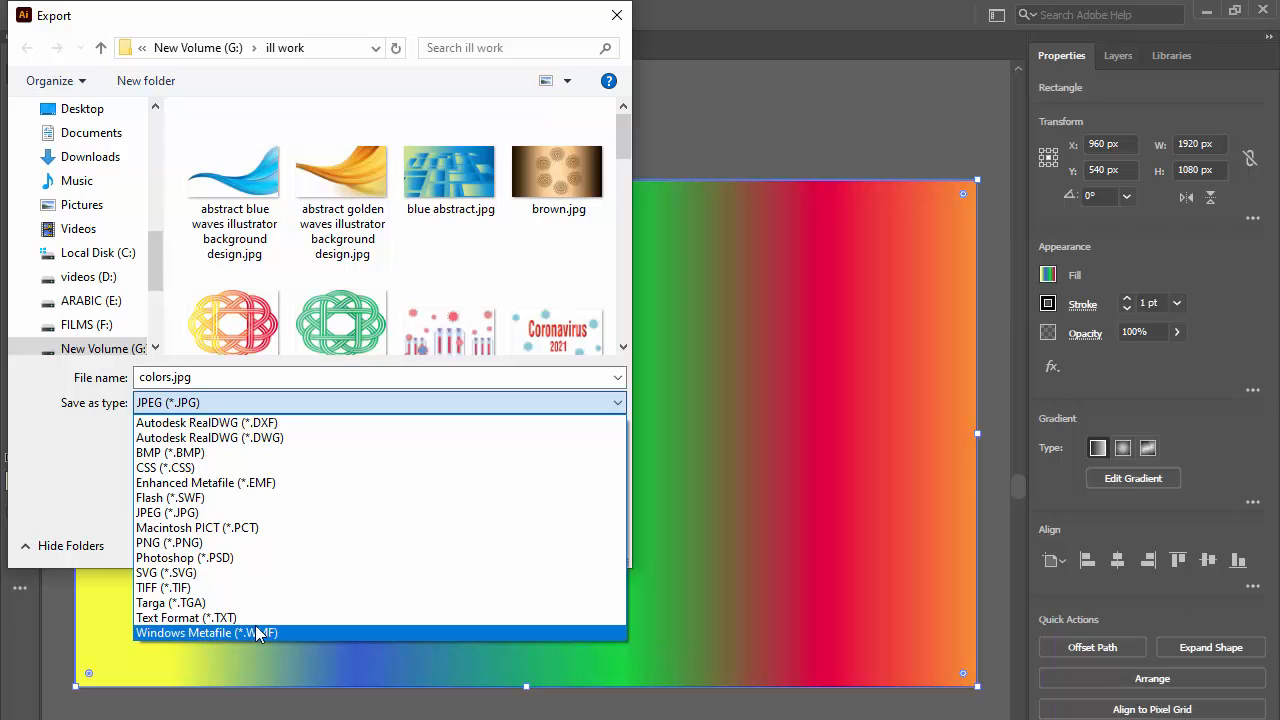
{"action": "left_click", "coordinate": [235, 512]}
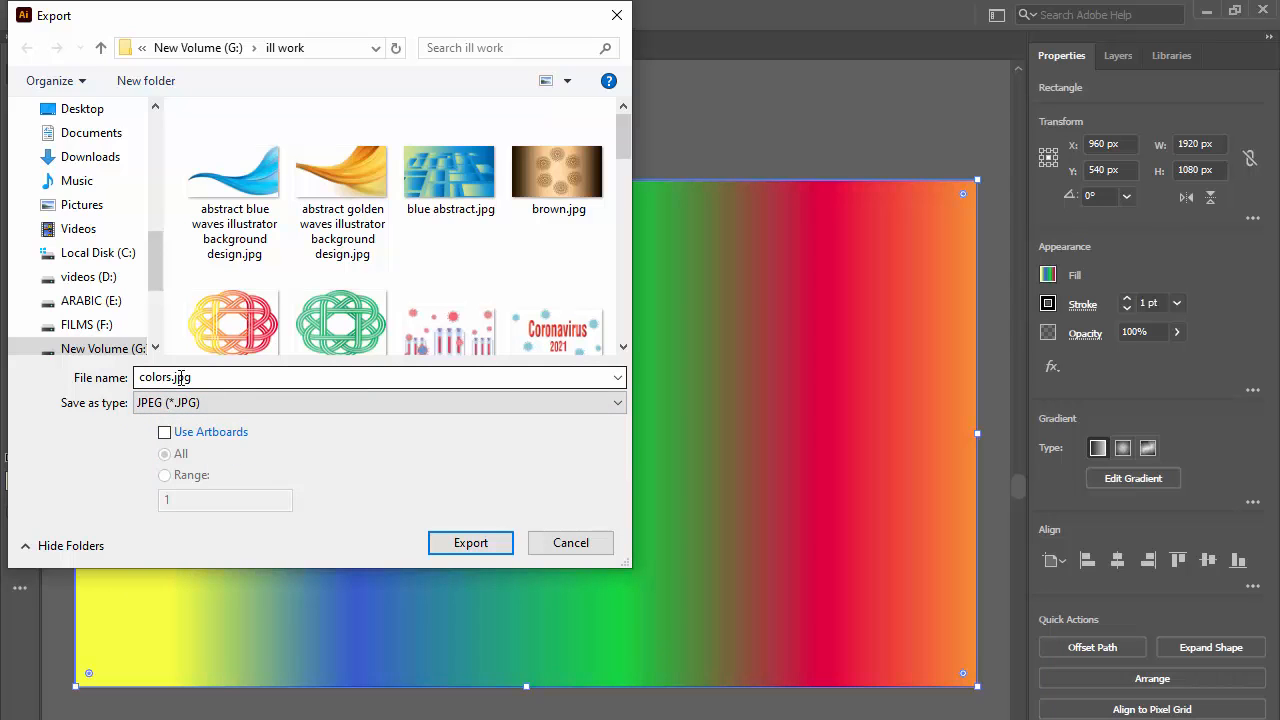
{"action": "left_click", "coordinate": [470, 543]}
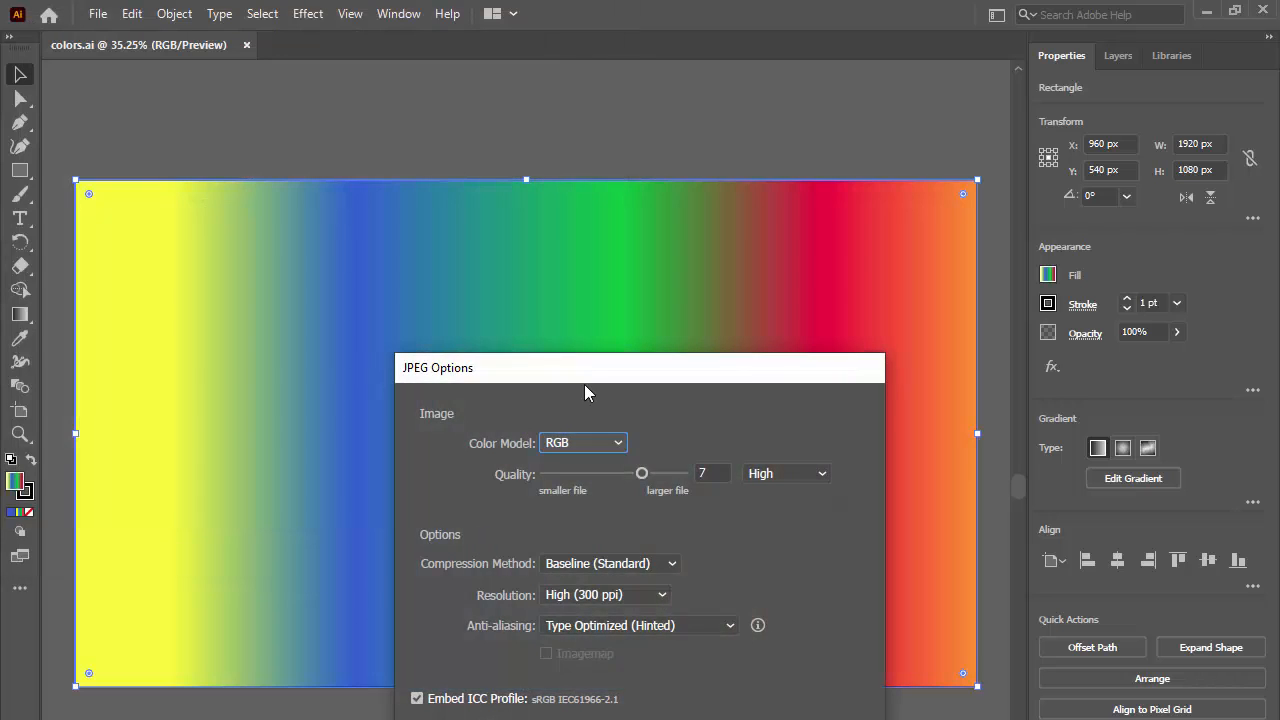
{"action": "left_click_drag", "start_coordinate": [585, 386], "coordinate": [519, 146]}
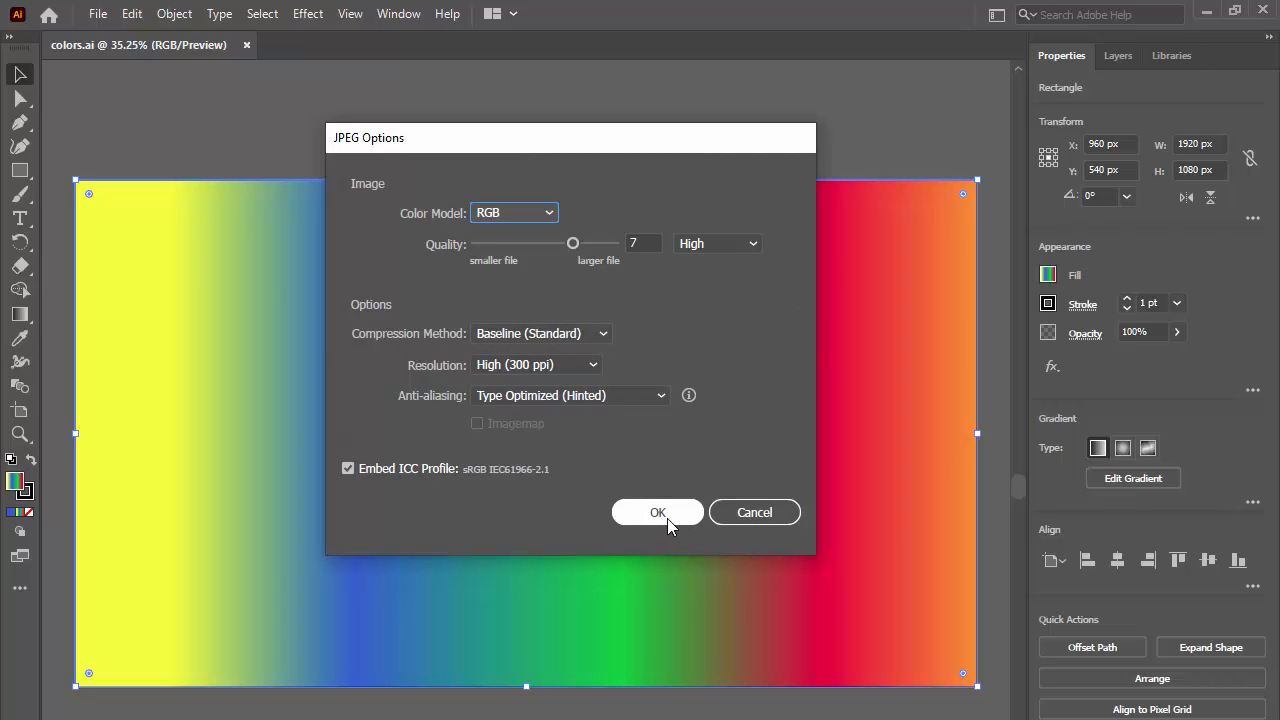
{"action": "mouse_move", "coordinate": [575, 248]}
{"action": "left_mouse_down"}
{"action": "mouse_move", "coordinate": [503, 246]}
{"action": "mouse_move", "coordinate": [606, 250]}
{"action": "mouse_move", "coordinate": [512, 250]}
{"action": "mouse_move", "coordinate": [577, 250]}
{"action": "left_mouse_up"}
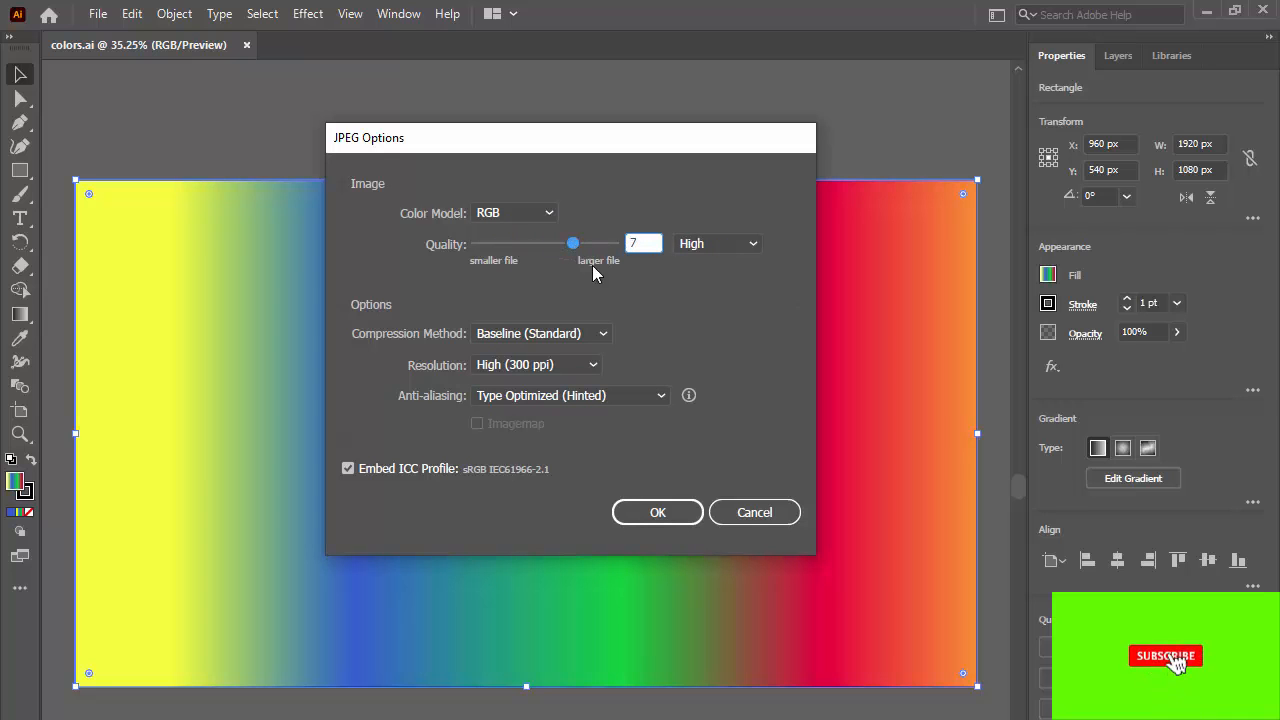
{"action": "left_click", "coordinate": [665, 510]}
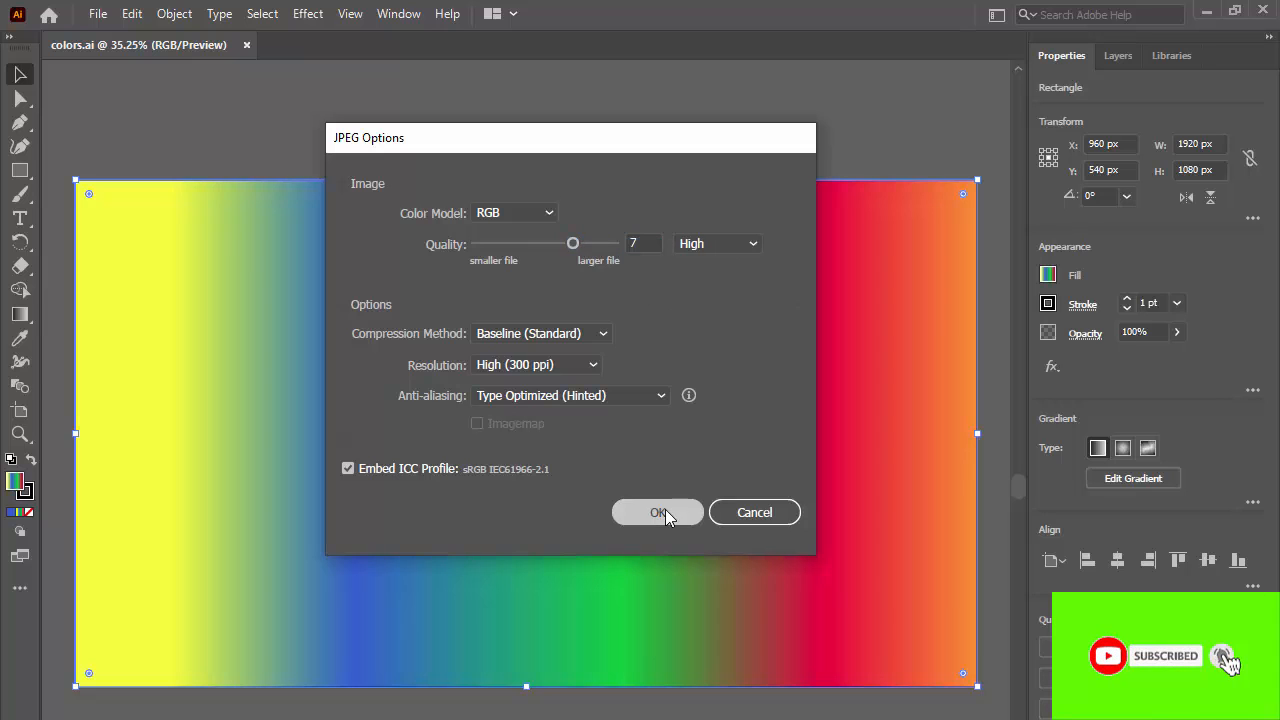